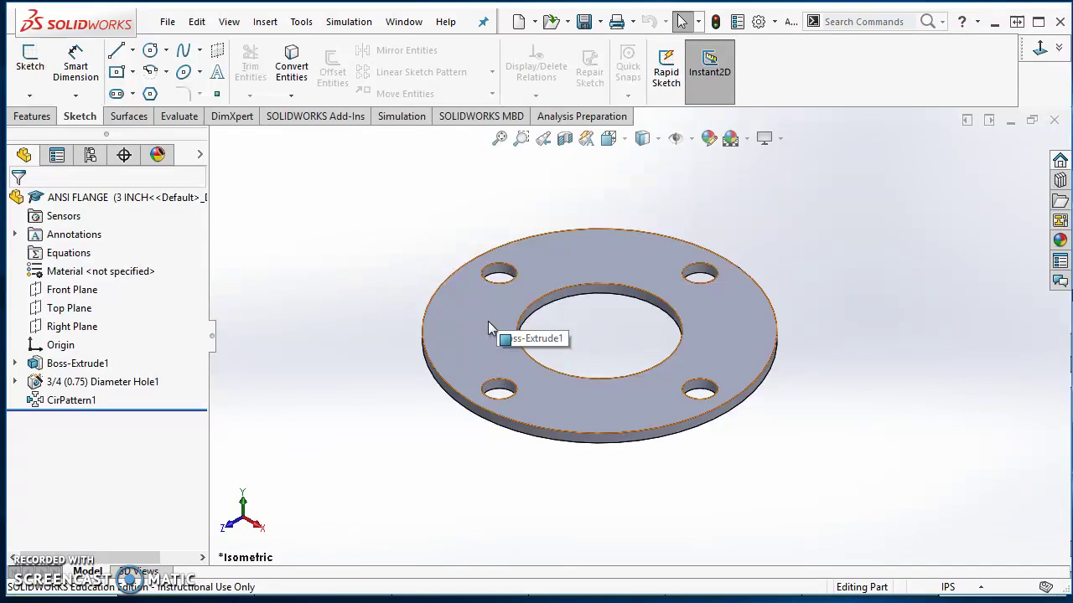
# Examine the flange's 8 INCH and 10 INCH configurations by activating each in turn, and select the design table
pyautogui.click(91, 158)
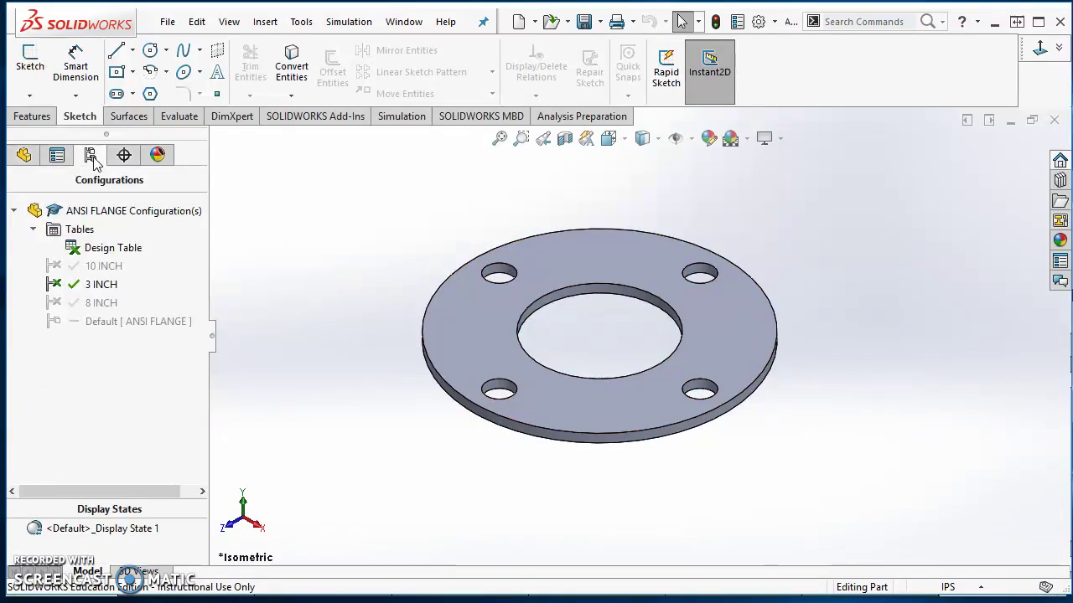
pyautogui.doubleClick(53, 305)
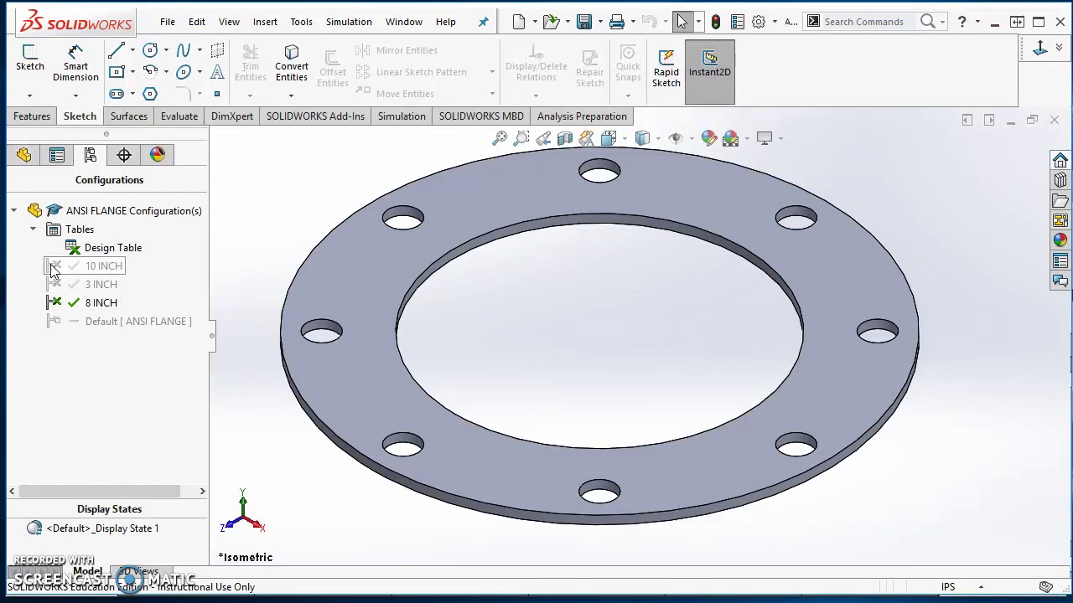
pyautogui.doubleClick(52, 266)
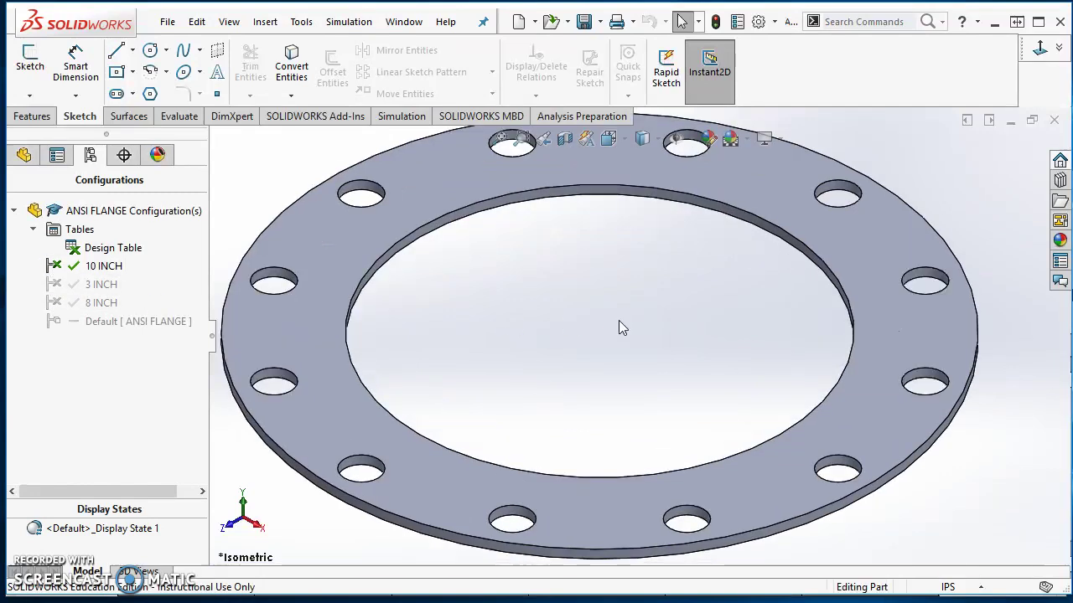
pyautogui.click(99, 253)
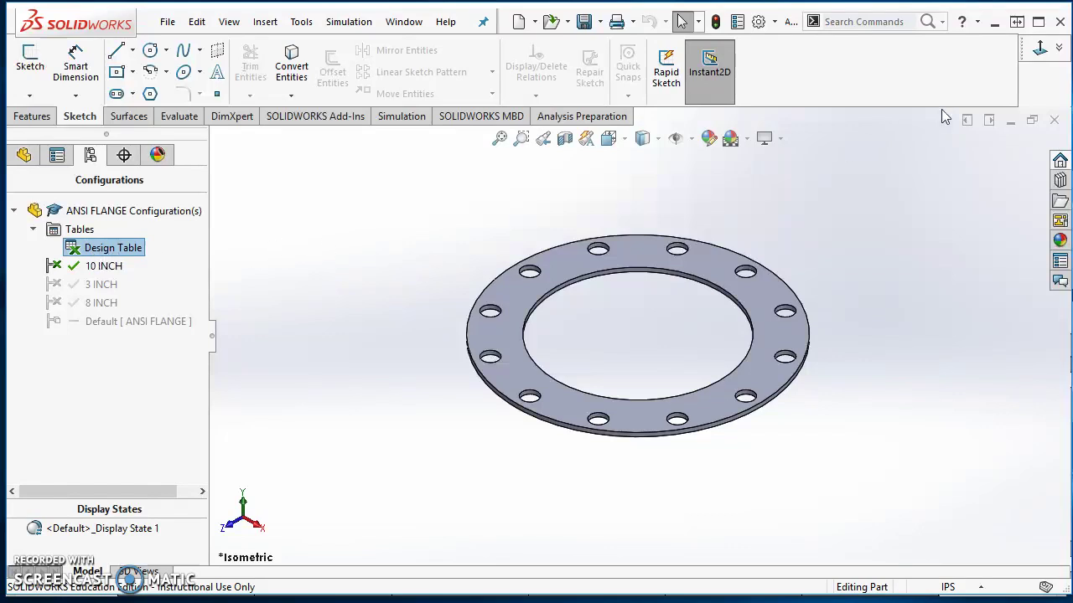
# Close the flange part, saving all modified documents, and create a new part document
pyautogui.click(1054, 120)
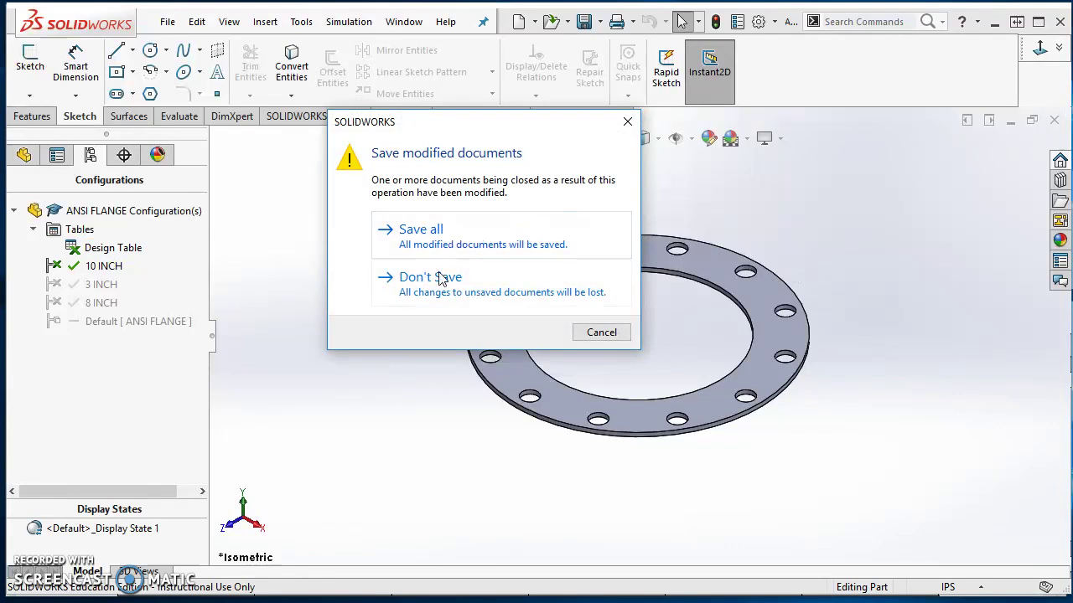
pyautogui.click(433, 230)
pyautogui.click(340, 23)
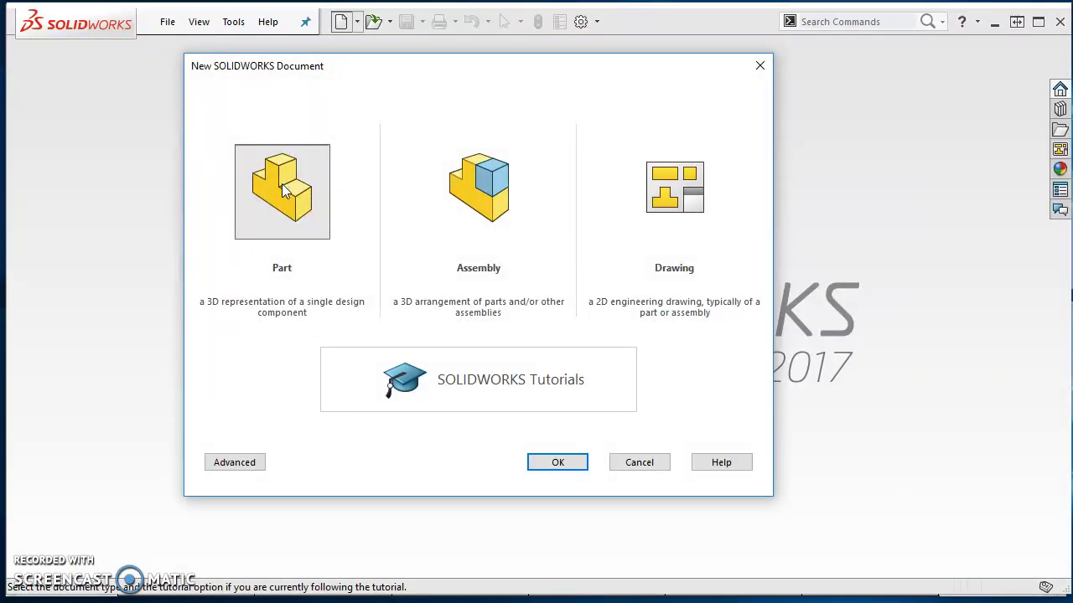
pyautogui.doubleClick(283, 187)
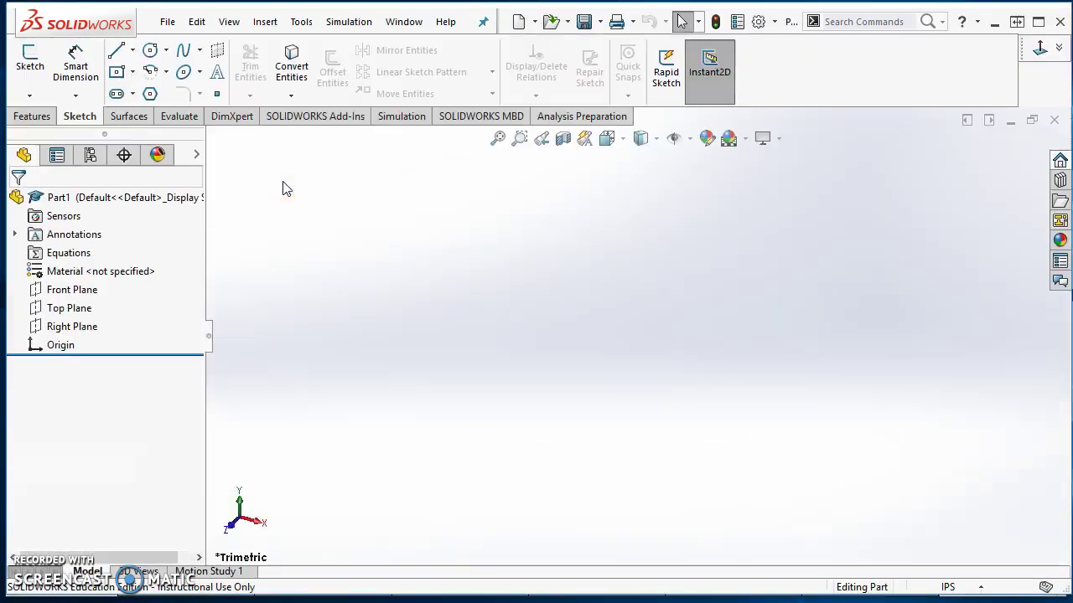
# Start a sketch on the Top Plane and draw a 3.5 in diameter circle centred on the origin
pyautogui.click(30, 62)
pyautogui.click(429, 339)
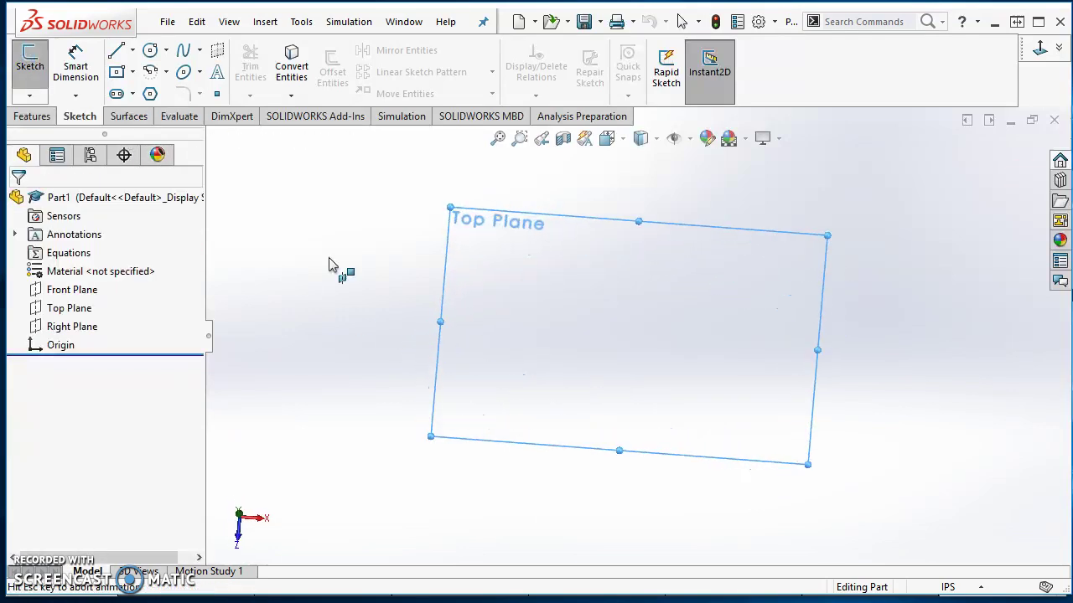
pyautogui.click(150, 50)
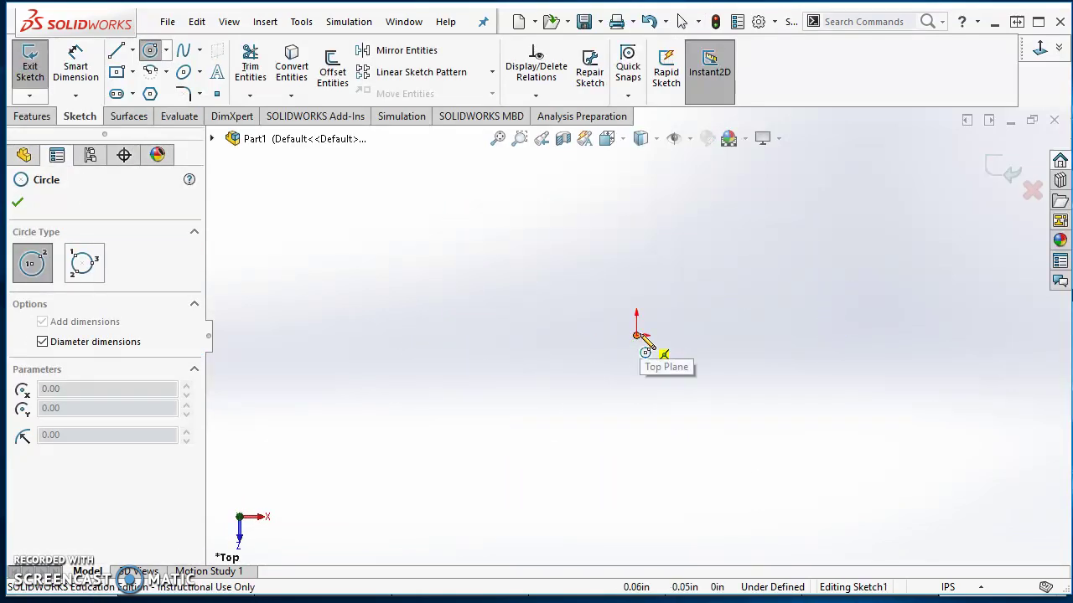
pyautogui.click(635, 335)
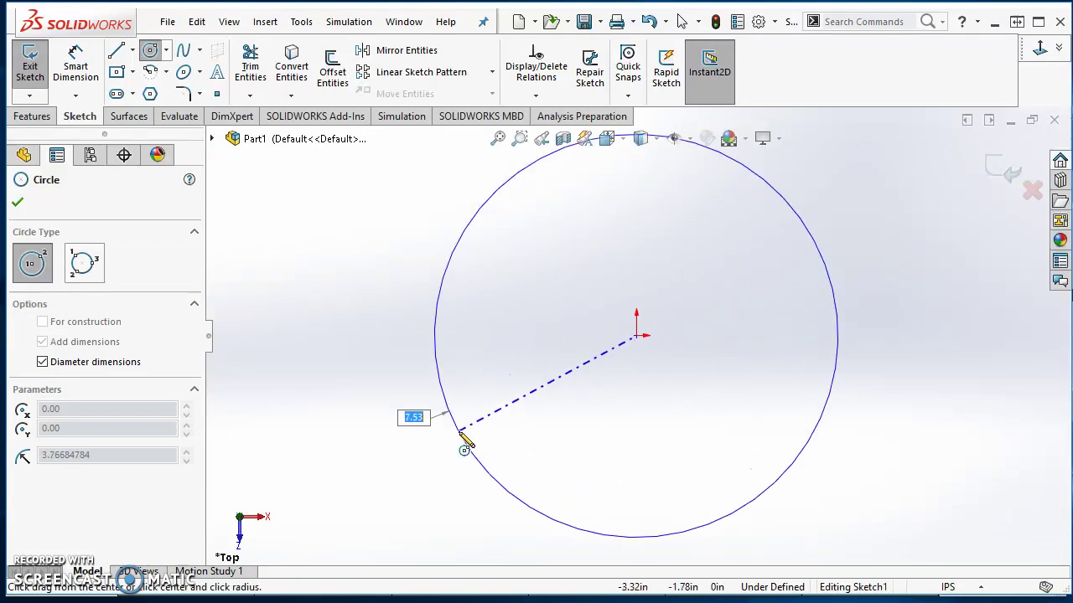
pyautogui.write('3.5')
pyautogui.press('Return')
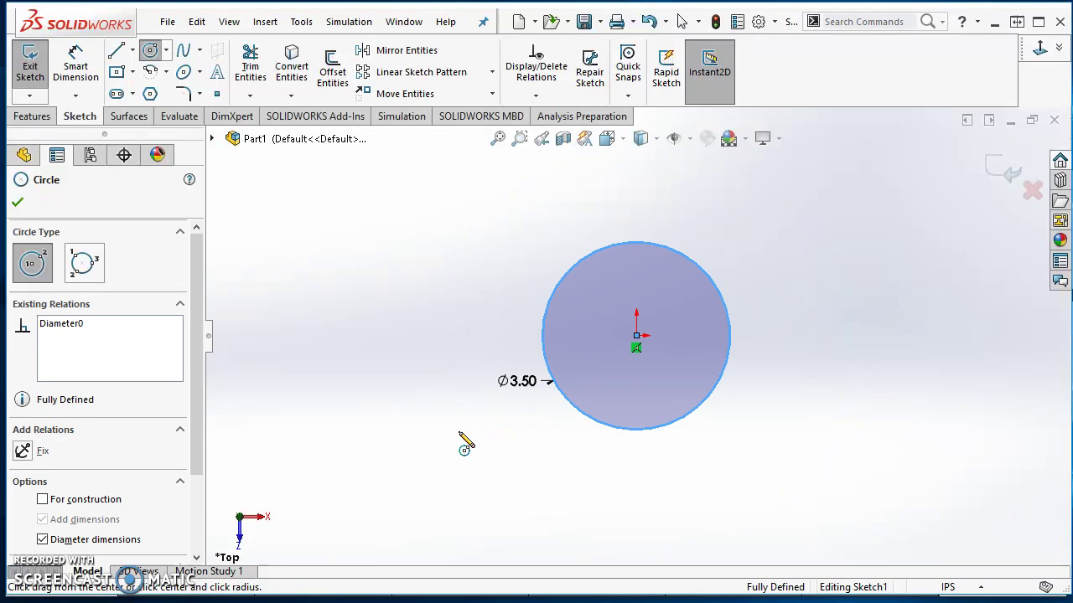
# Draw a second circle with a 7.5 in diameter, concentric with the first at the origin
pyautogui.click(637, 336)
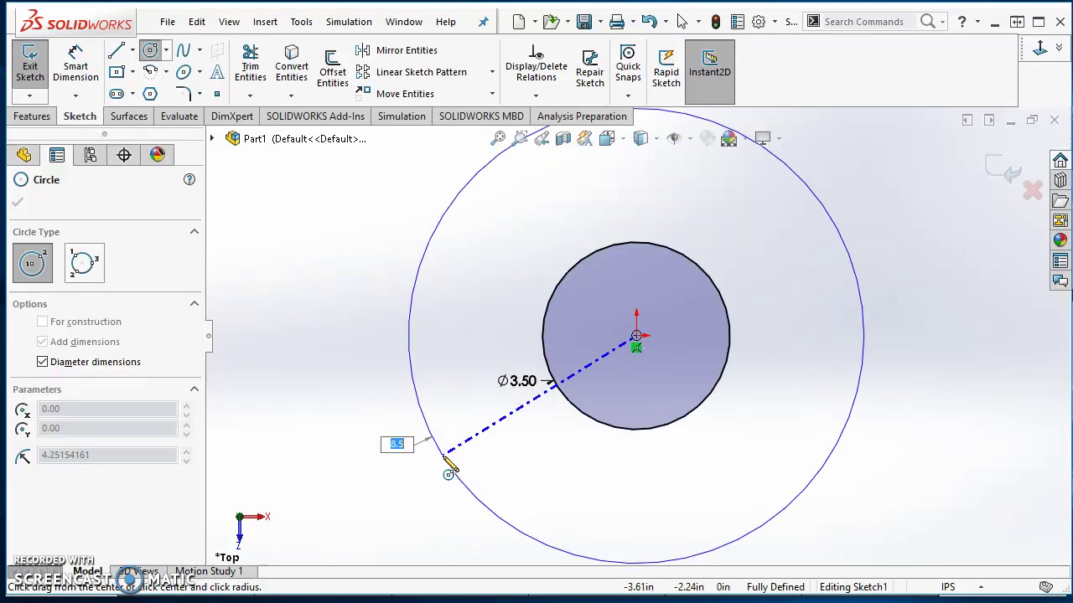
pyautogui.write('7.5')
pyautogui.press('Return')
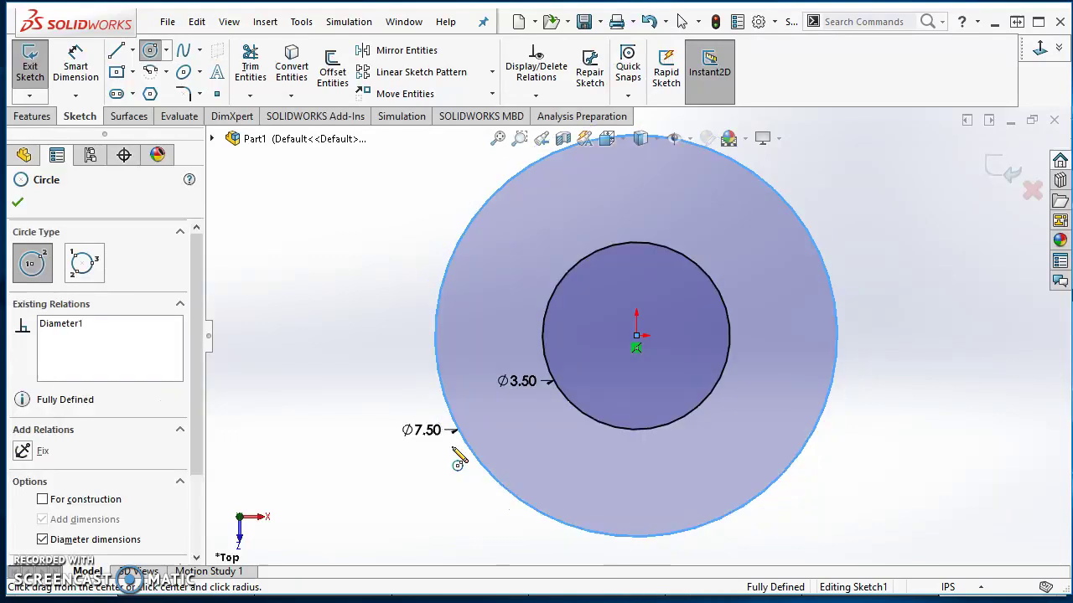
pyautogui.press('Escape')
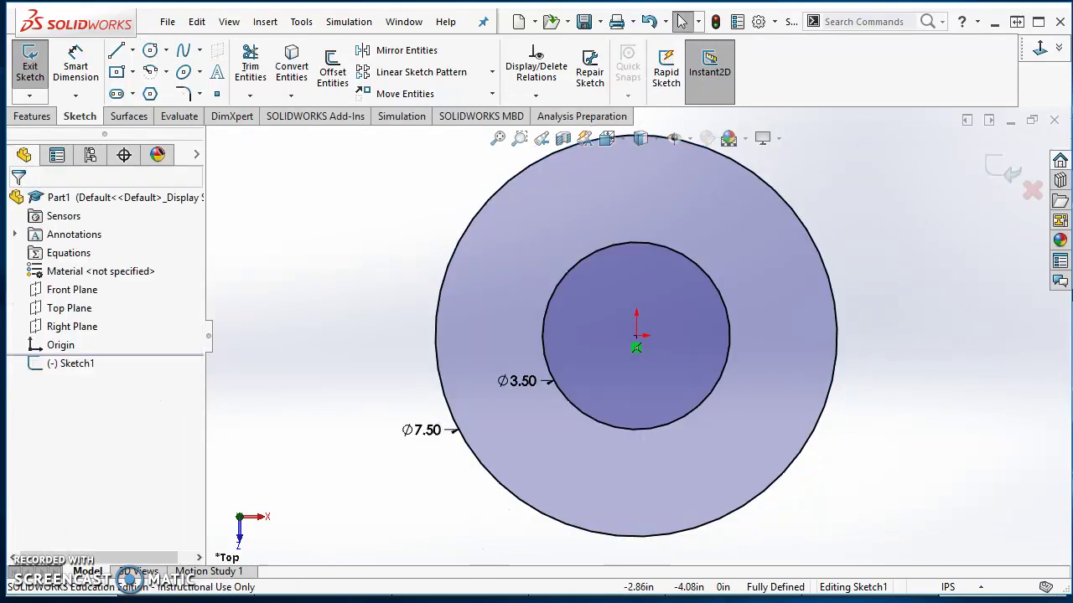
# Switch to the ANSI Flange Pattern Chart PDF, examine the pipe size 8 and 10 rows, and return to the sketch
pyautogui.hotkey('alt', 'Tab')
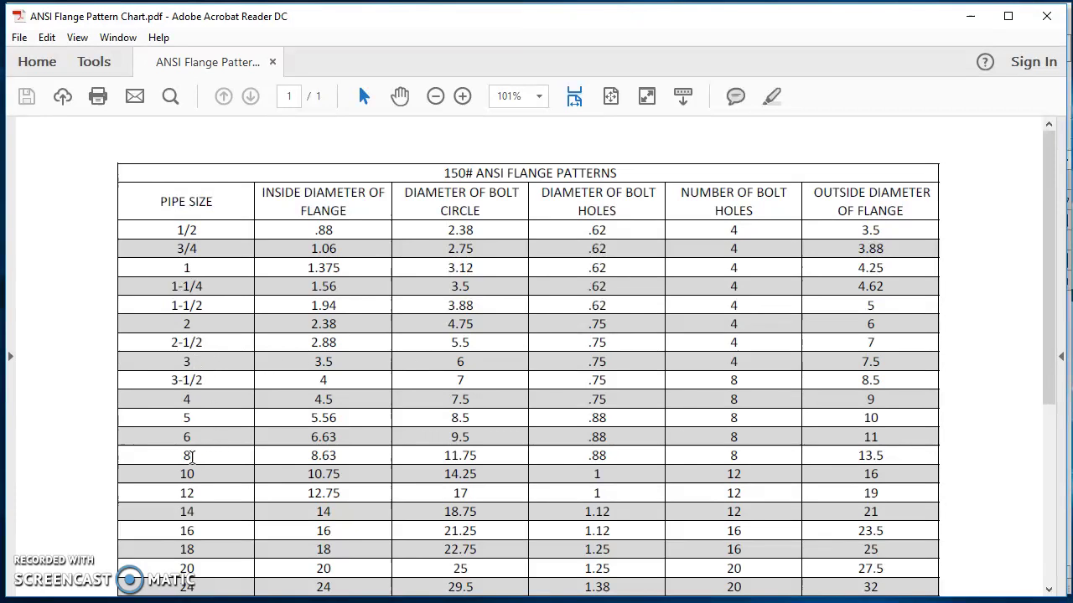
pyautogui.moveTo(191, 457); pyautogui.dragTo(240, 452)
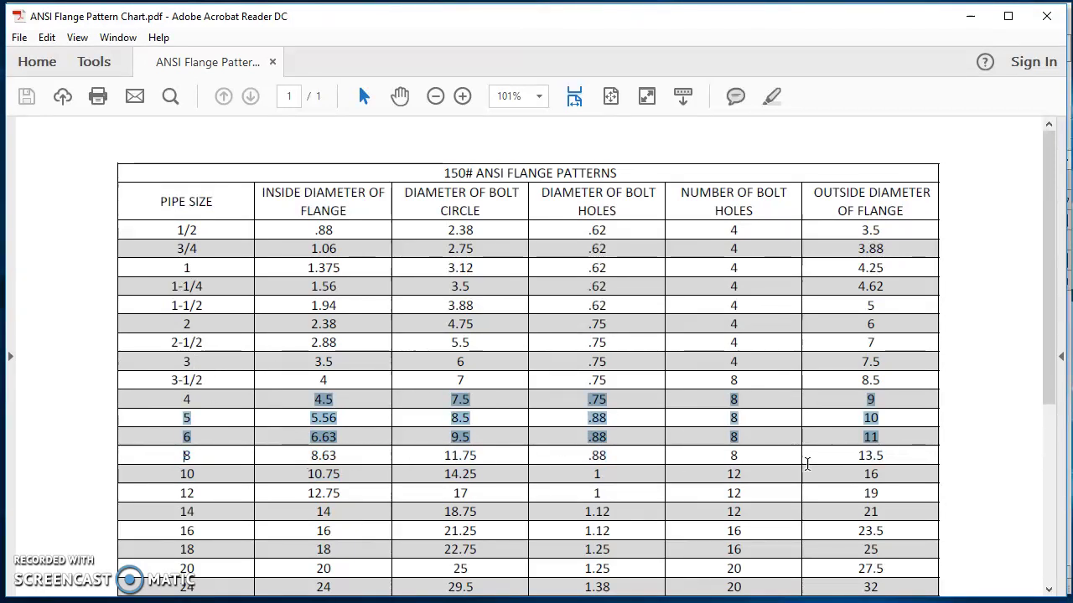
pyautogui.moveTo(807, 463); pyautogui.dragTo(887, 457)
pyautogui.moveTo(179, 472); pyautogui.dragTo(878, 475)
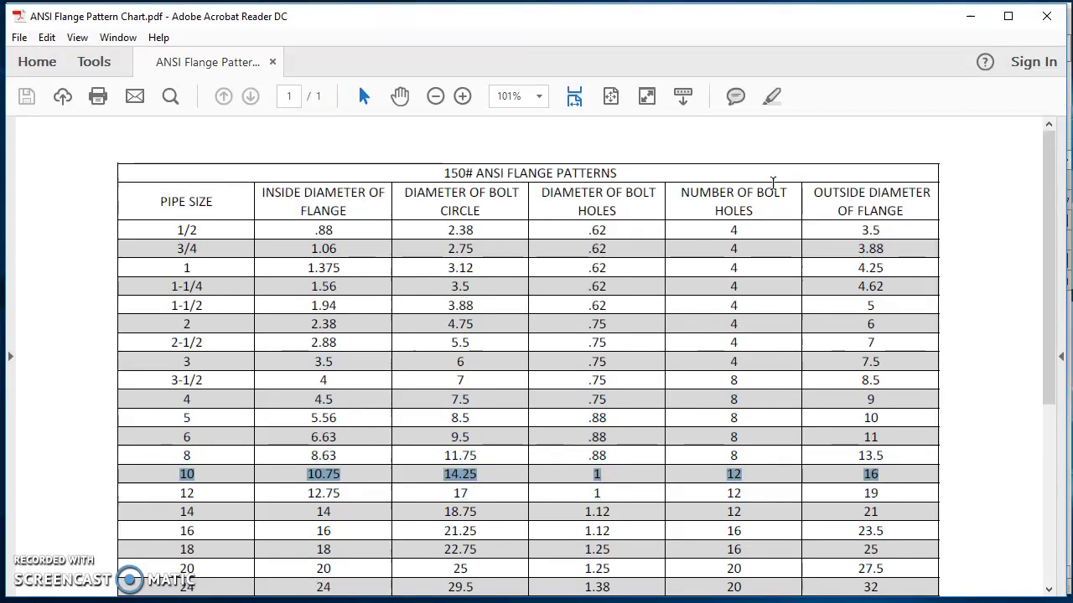
pyautogui.click(970, 16)
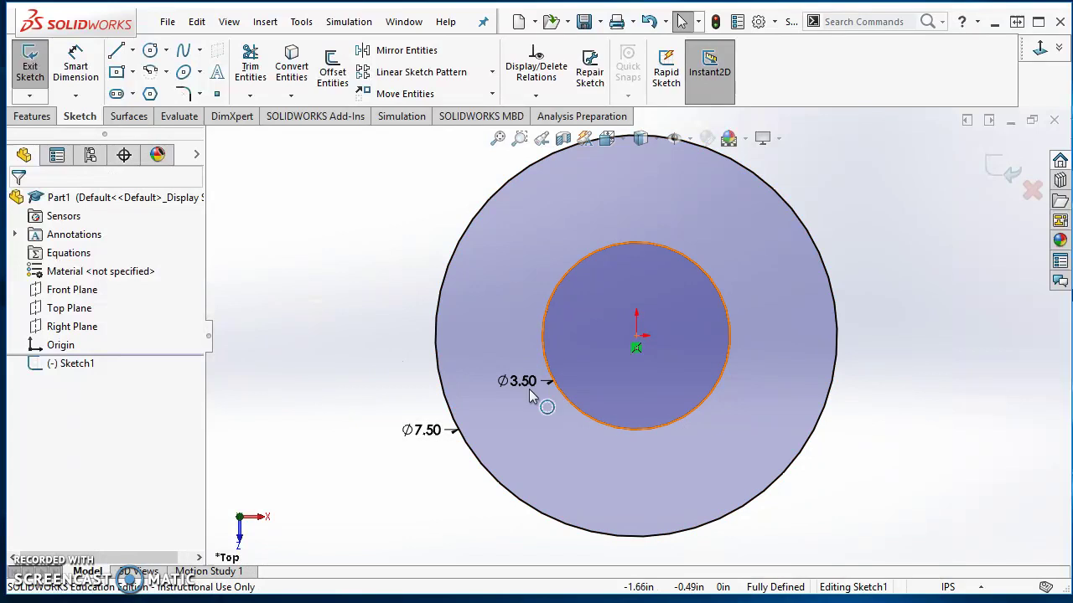
# Extrude the ring region between the two circles as a boss with a blind depth of 0.25 in
pyautogui.scroll(3, 545, 407)
pyautogui.moveTo(553, 414)
pyautogui.mouseDown(button='middle')
pyautogui.moveTo(501, 267)
pyautogui.moveTo(568, 258)
pyautogui.mouseUp(button='middle')
pyautogui.click(30, 120)
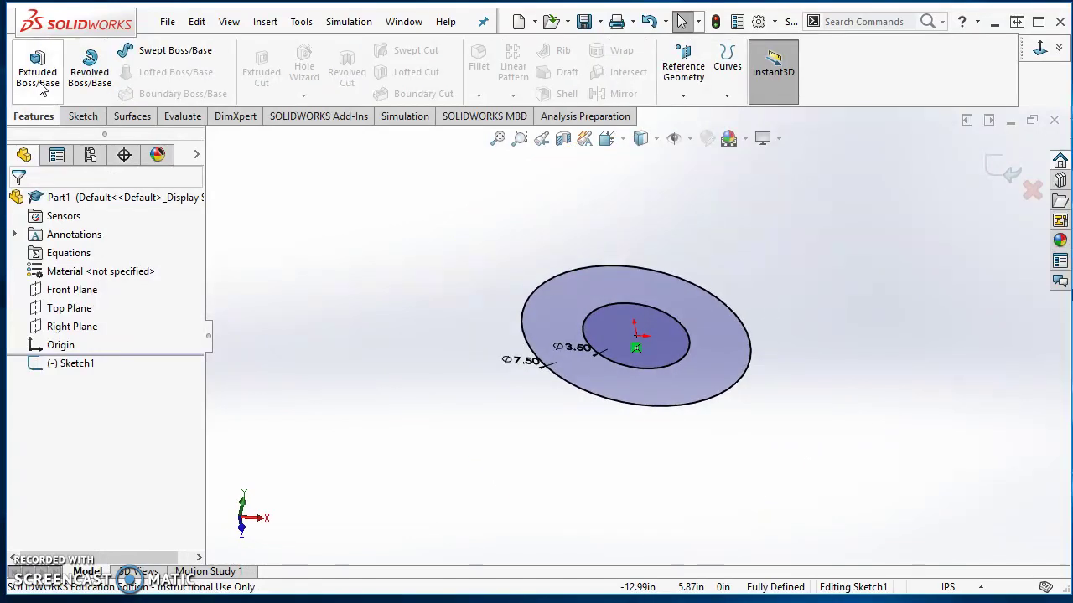
pyautogui.click(39, 82)
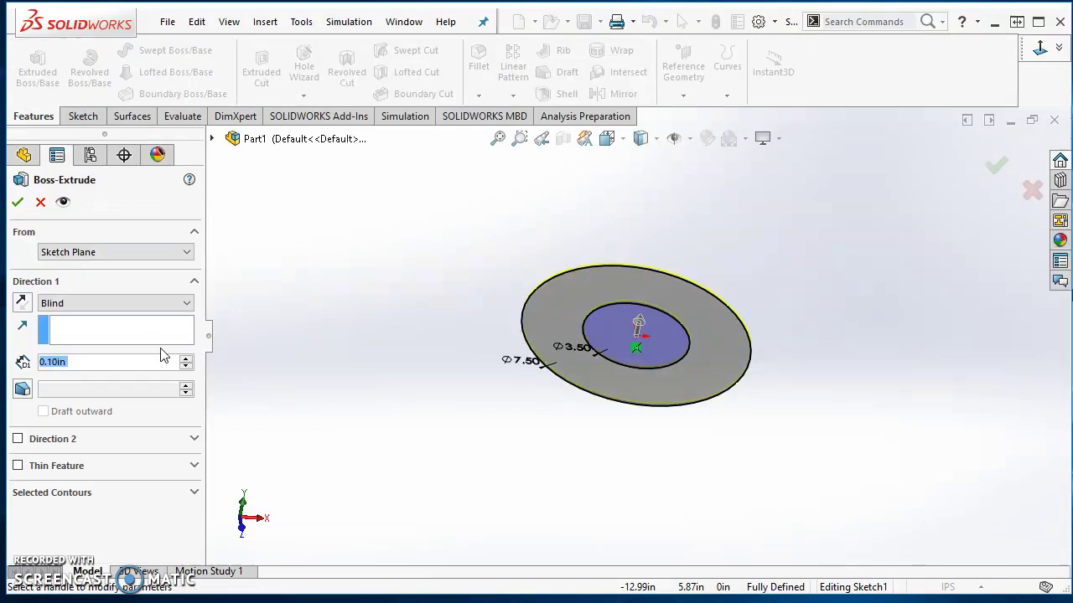
pyautogui.write('.25')
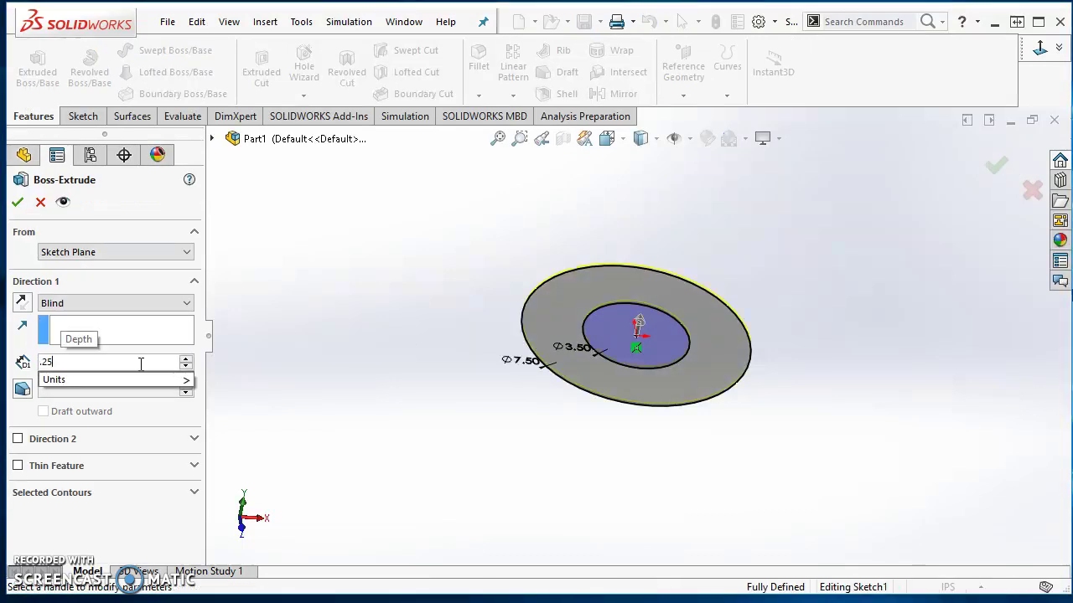
pyautogui.press('Return')
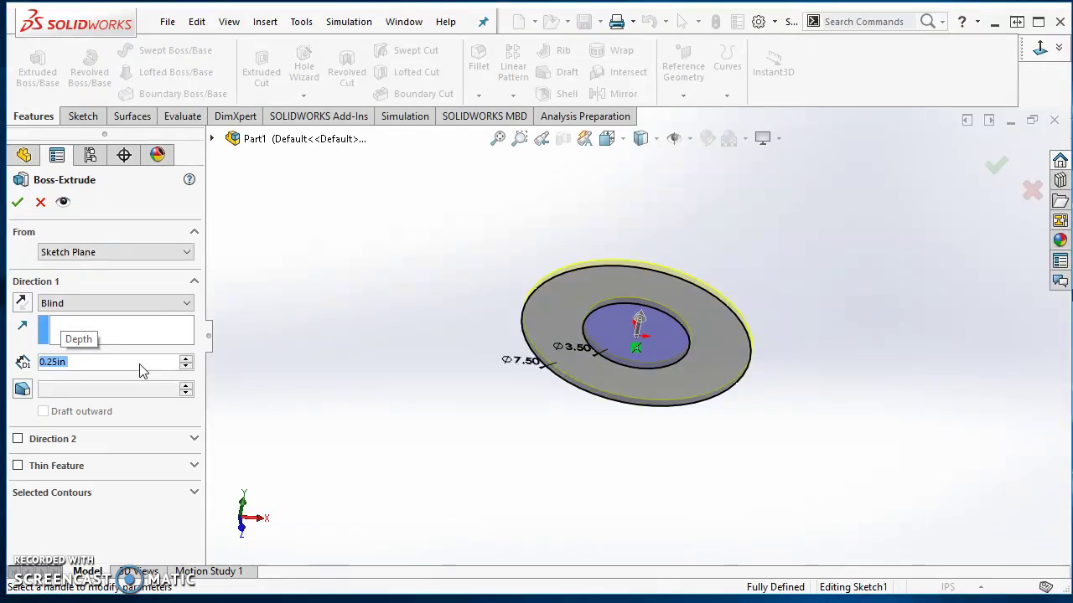
pyautogui.click(193, 493)
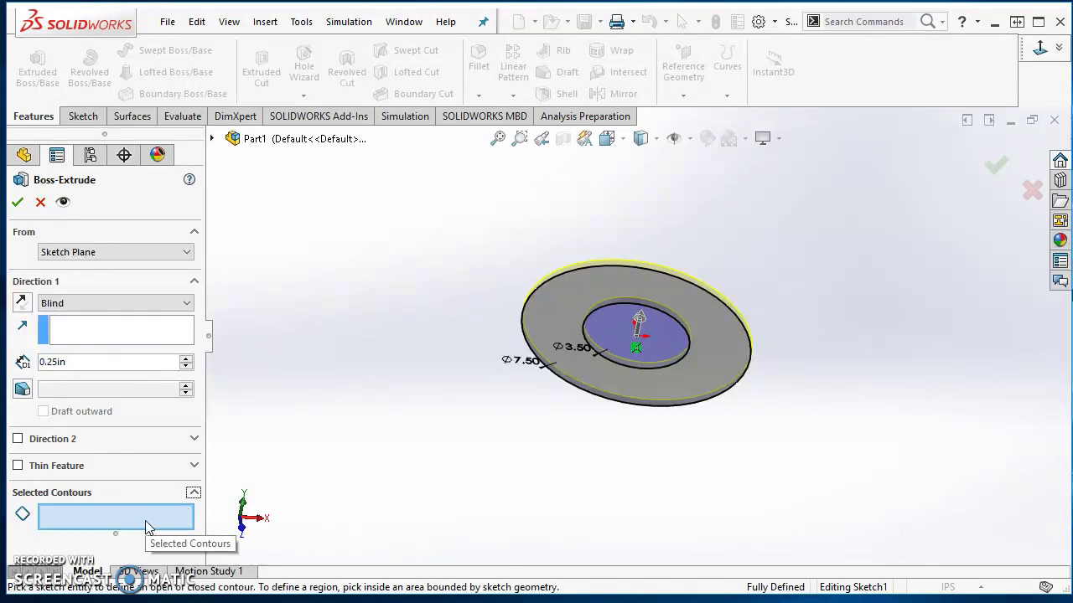
pyautogui.click(546, 317)
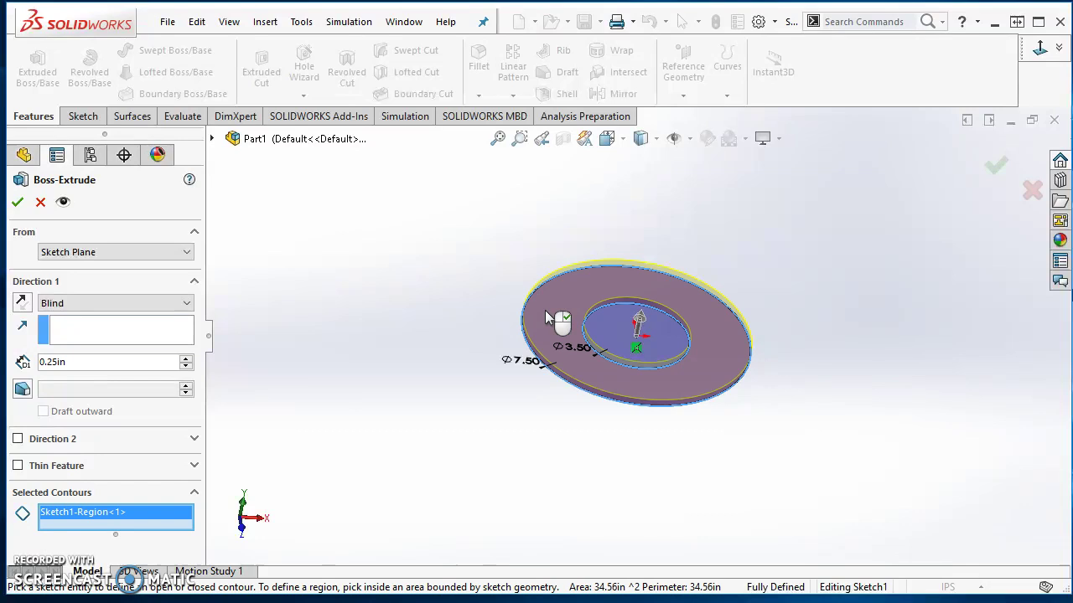
pyautogui.click(18, 202)
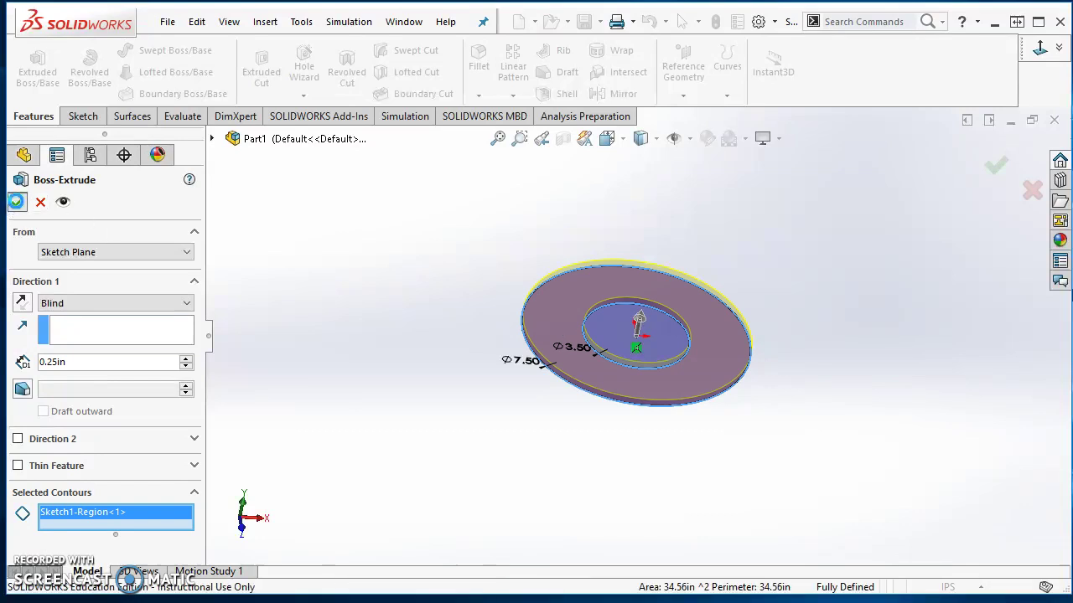
pyautogui.click(436, 326)
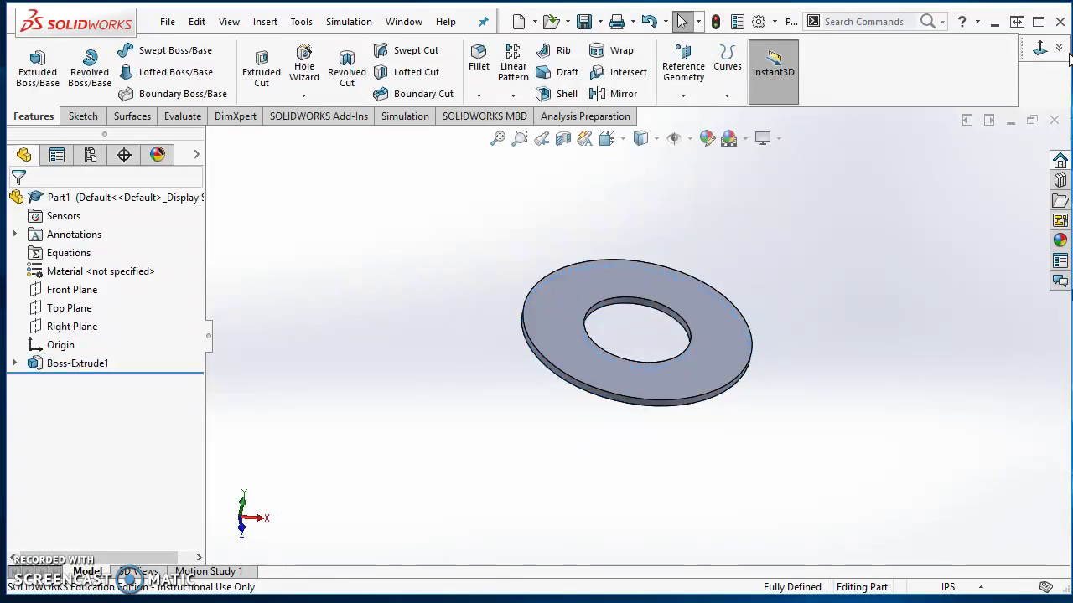
# Show the ring in isometric view, start a Hole Wizard hole and set its standard to ANSI Inch
pyautogui.hotkey('ctrl', '7')
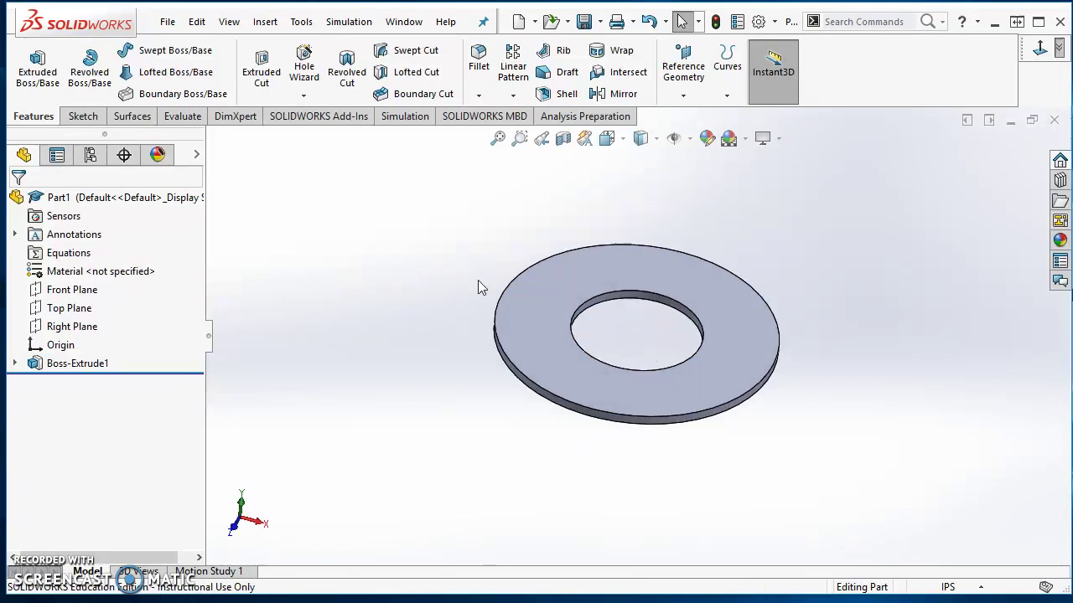
pyautogui.click(305, 97)
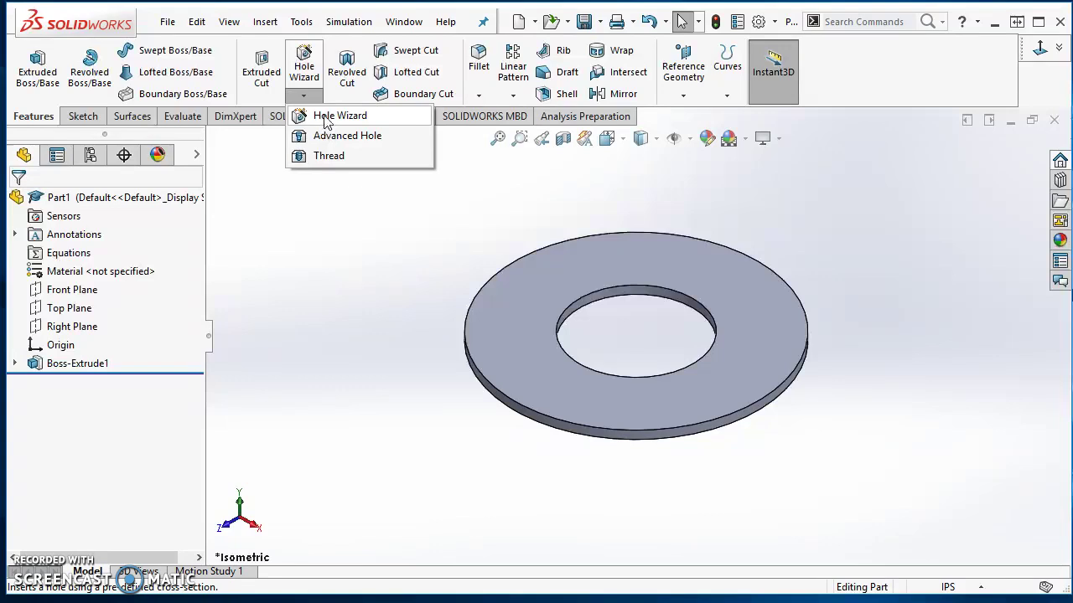
pyautogui.click(325, 123)
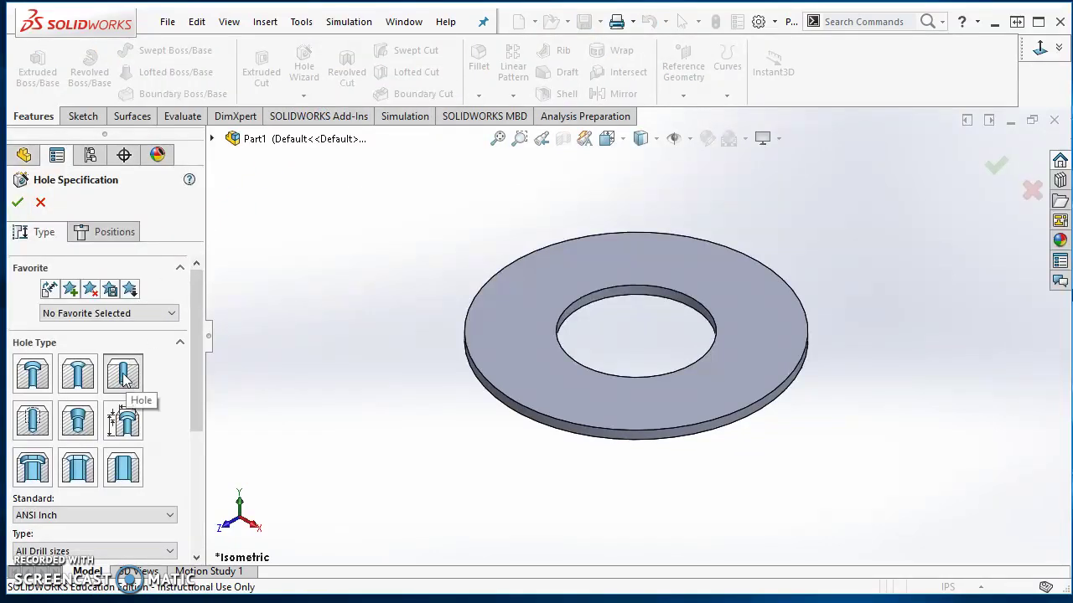
pyautogui.scroll(-5, 124, 373)
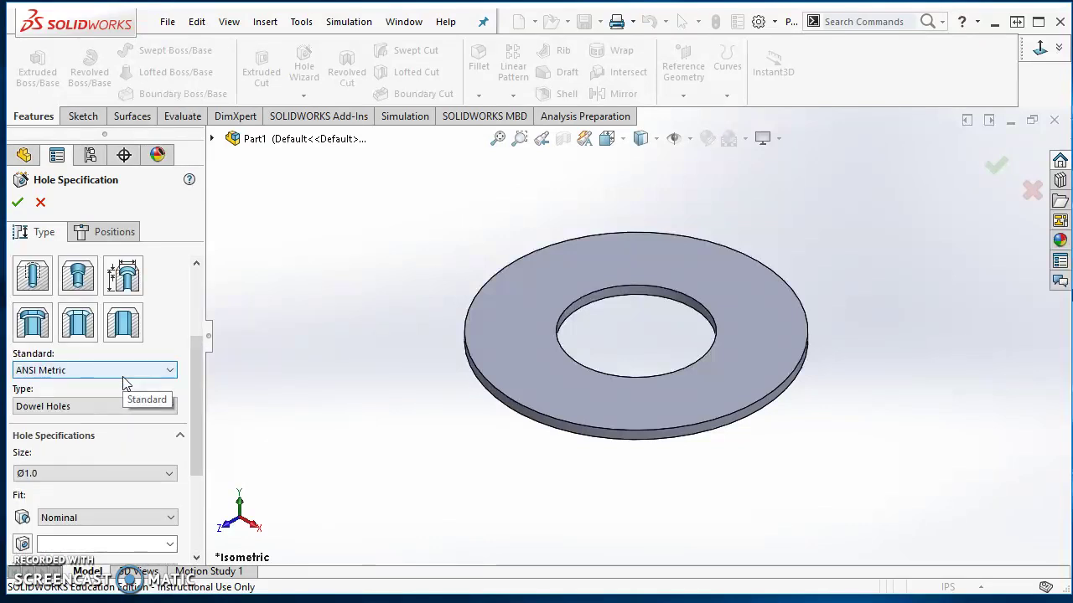
pyautogui.click(120, 375)
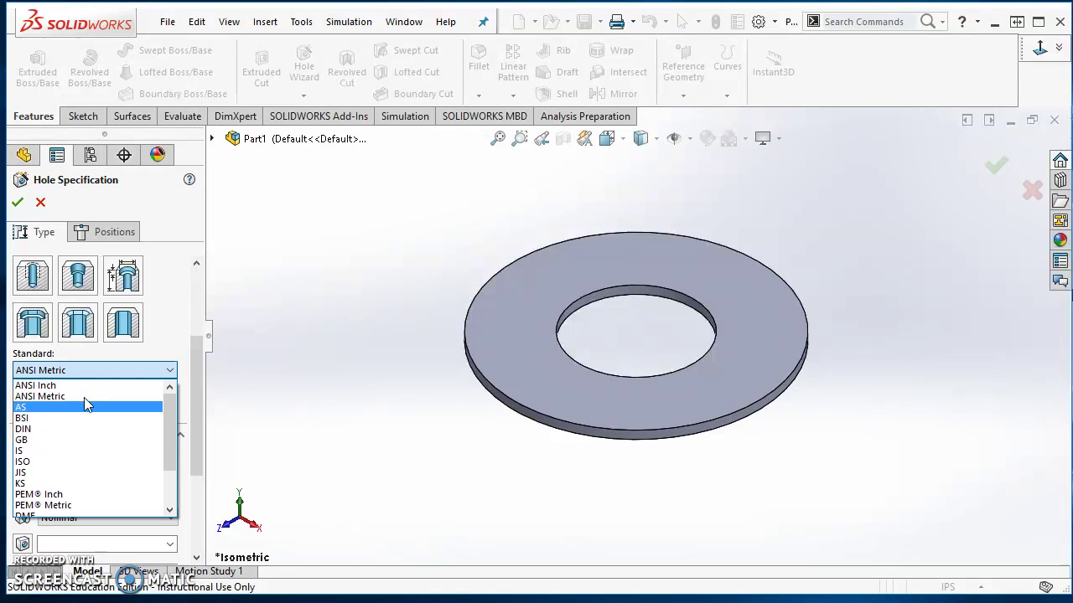
pyautogui.click(63, 386)
pyautogui.scroll(-3, 196, 387)
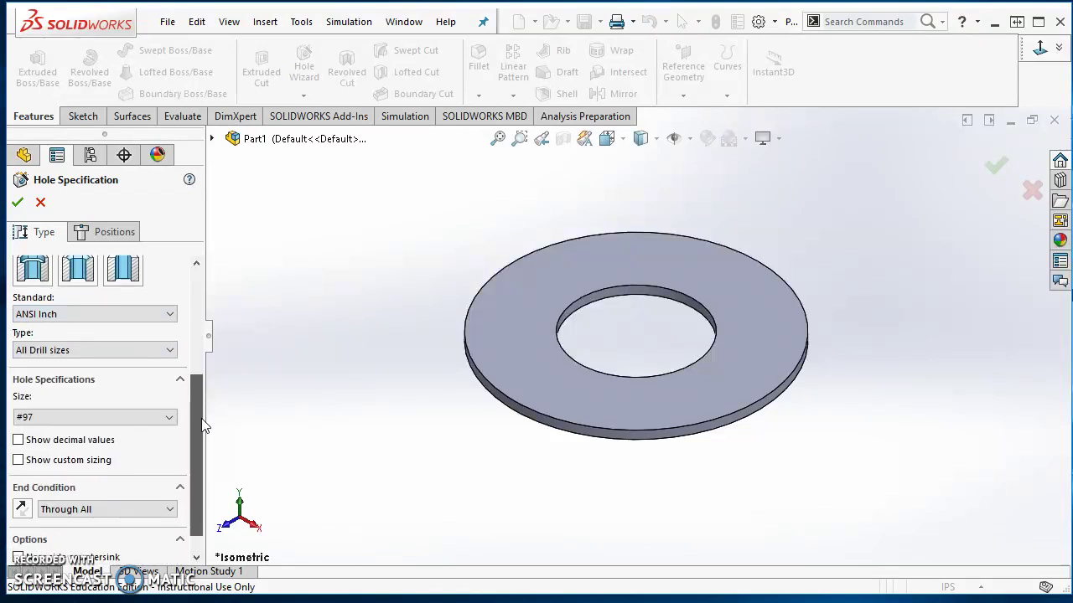
# Set the hole size to 3/4 from the drill sizes, with the Through All end condition kept
pyautogui.click(143, 403)
pyautogui.scroll(-10, 88, 473)
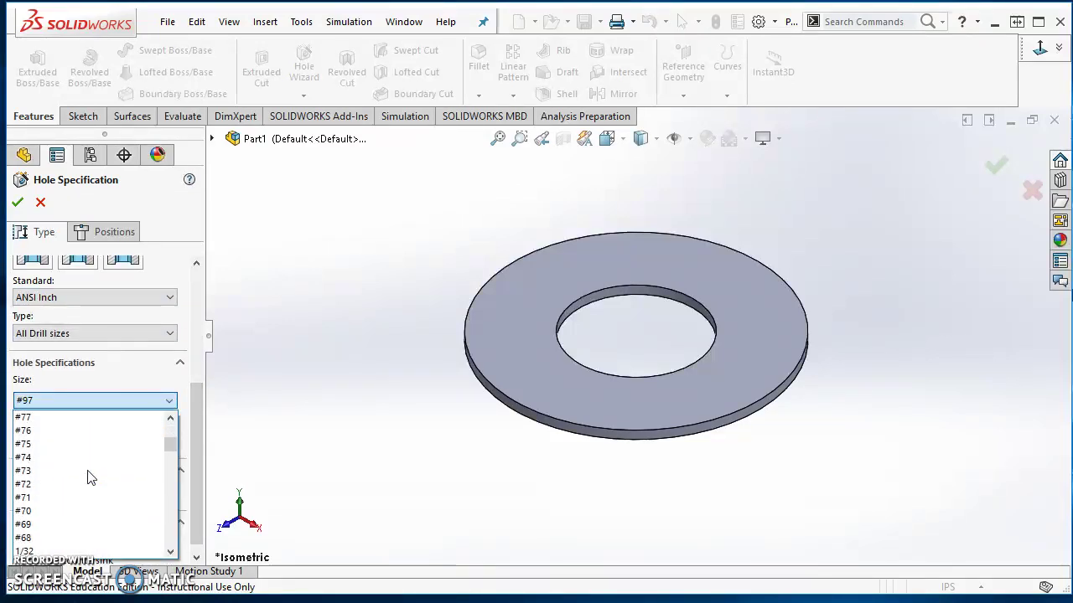
pyautogui.scroll(-15, 90, 478)
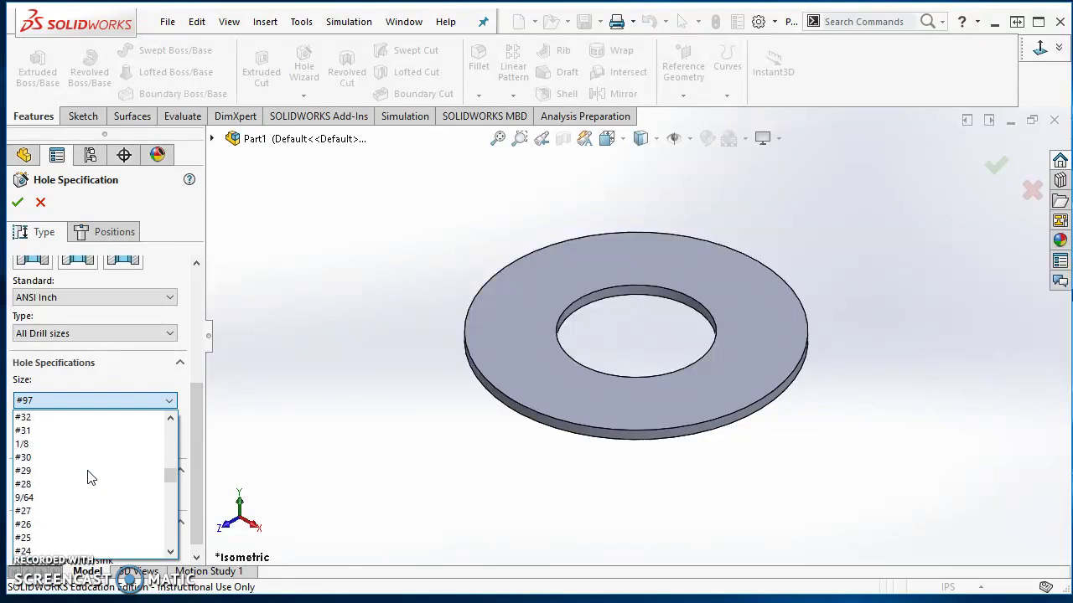
pyautogui.scroll(-11, 91, 478)
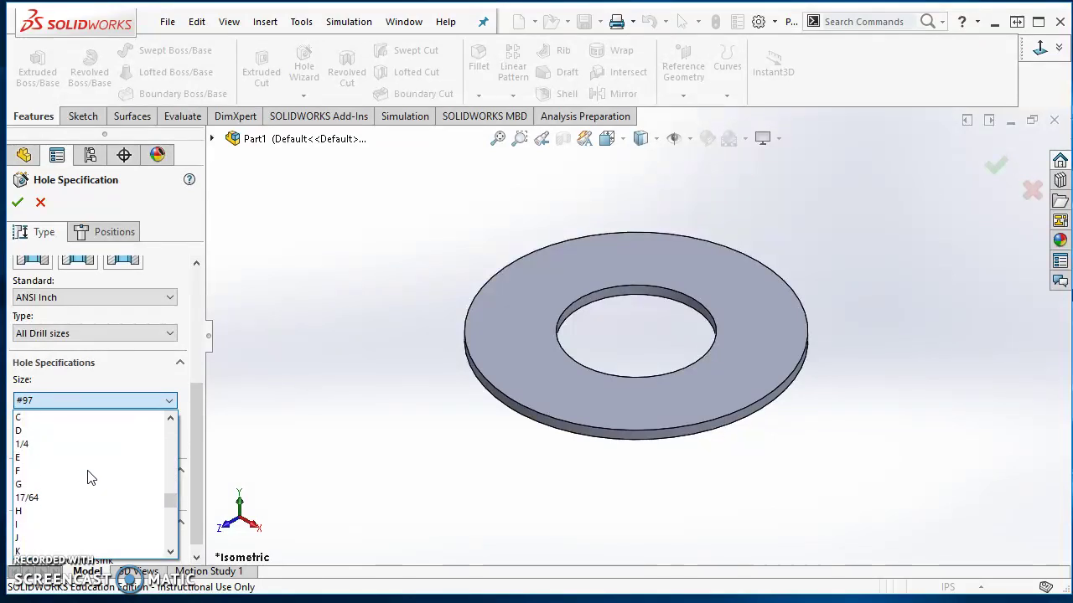
pyautogui.scroll(-6, 90, 478)
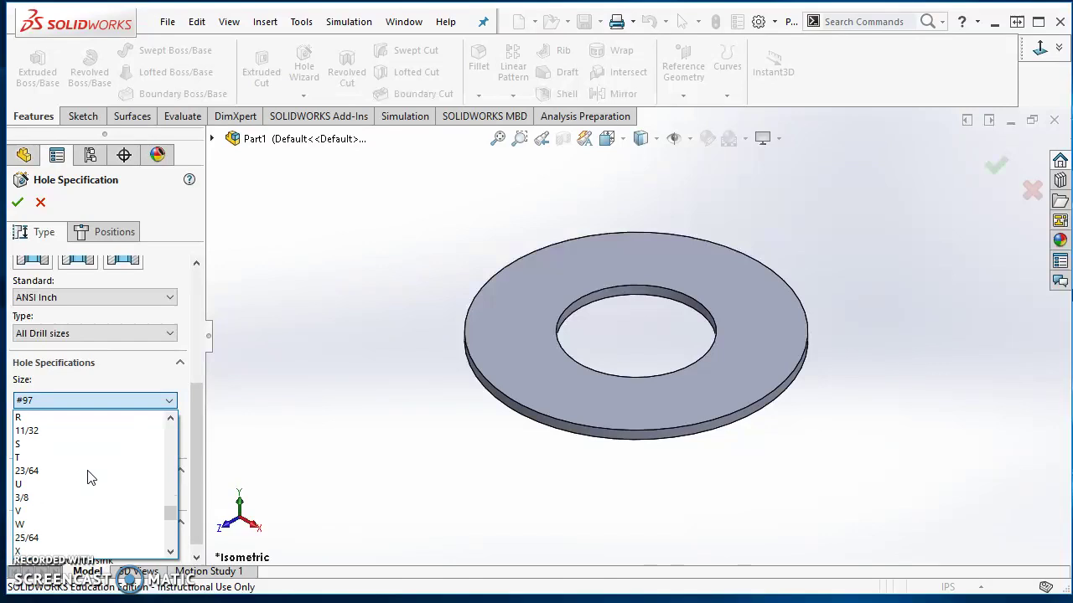
pyautogui.scroll(-9, 91, 477)
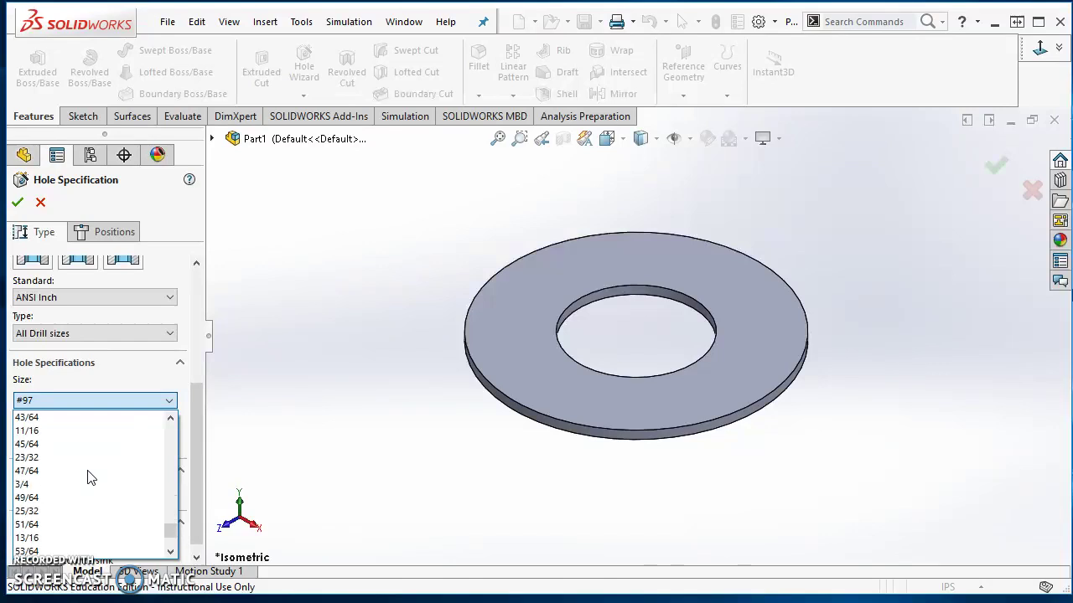
pyautogui.click(42, 484)
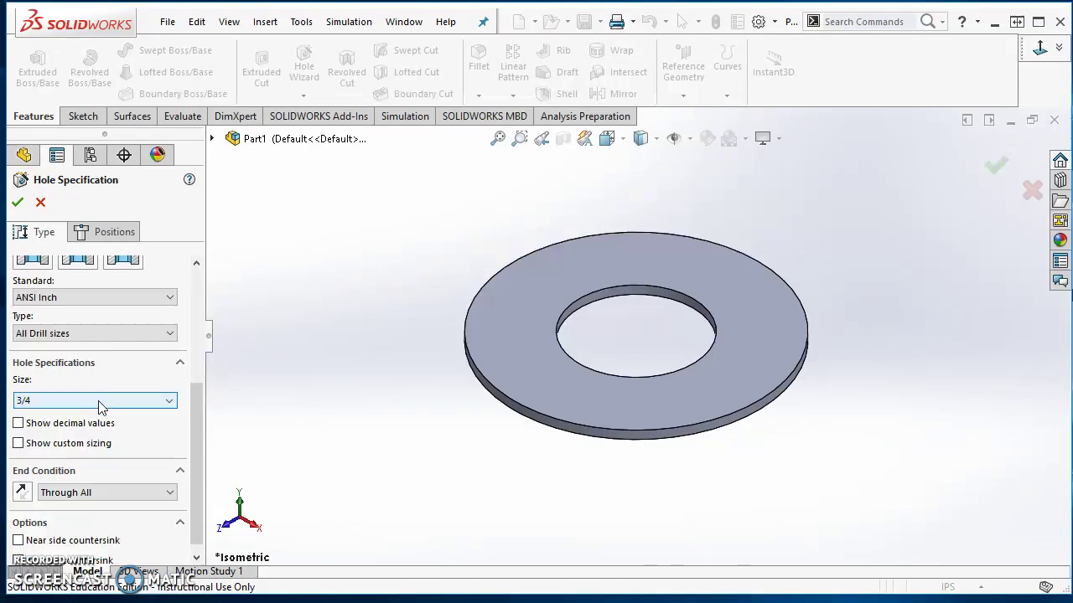
pyautogui.scroll(-1, 199, 448)
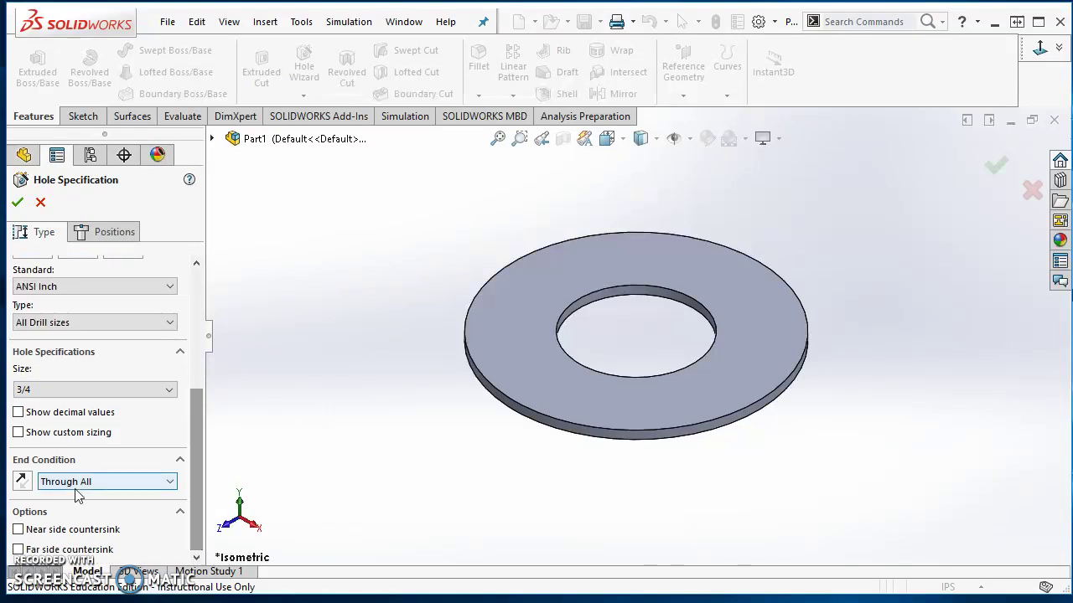
# Place one hole on the ring's flat top face, viewed normal to it, about 2.9 in directly above the origin
pyautogui.click(89, 241)
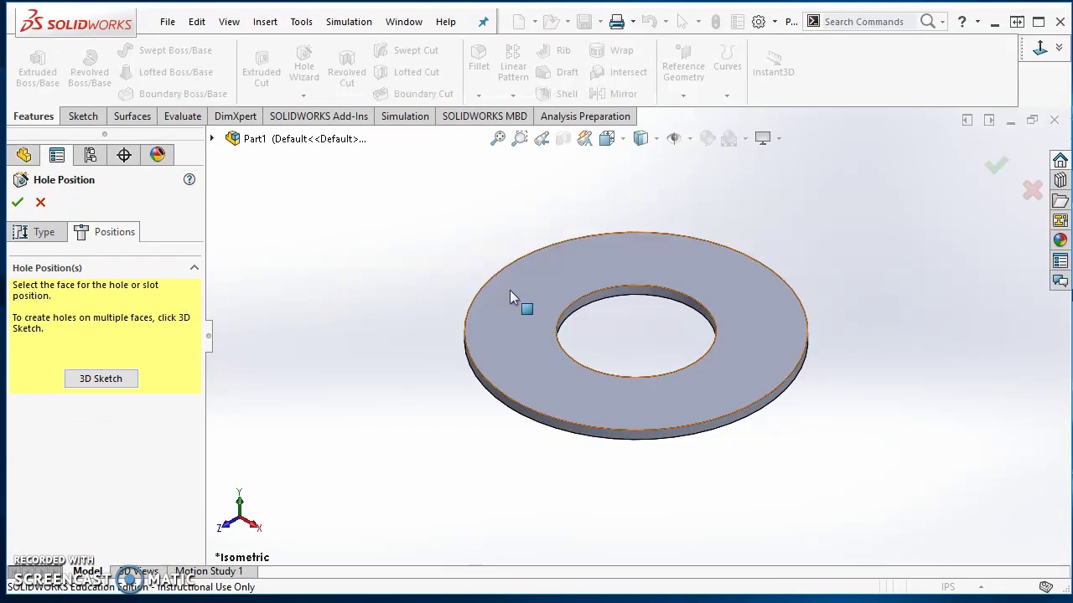
pyautogui.click(642, 270)
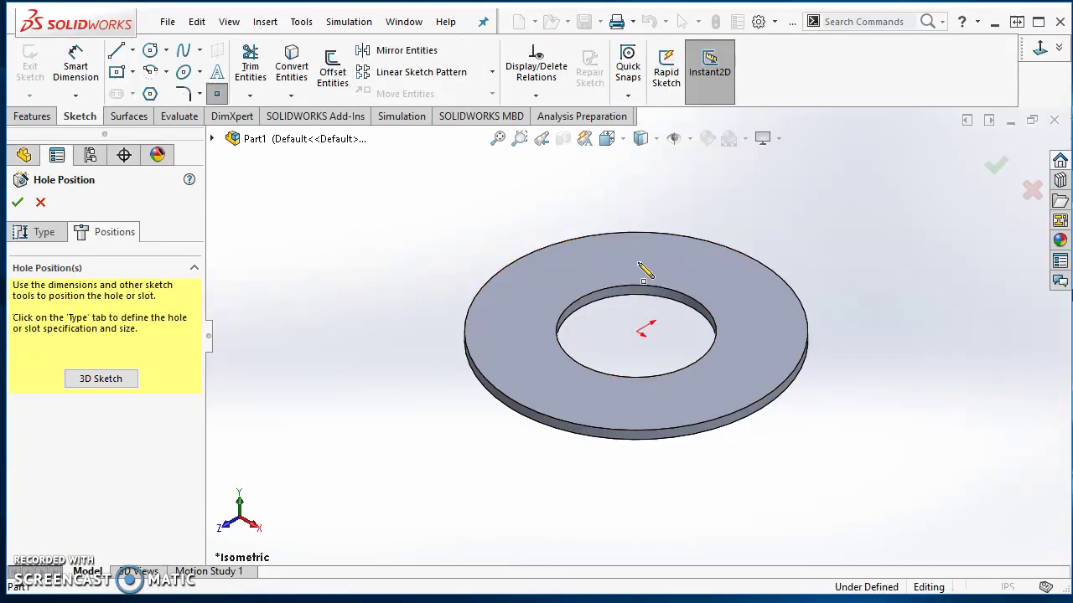
pyautogui.click(1040, 51)
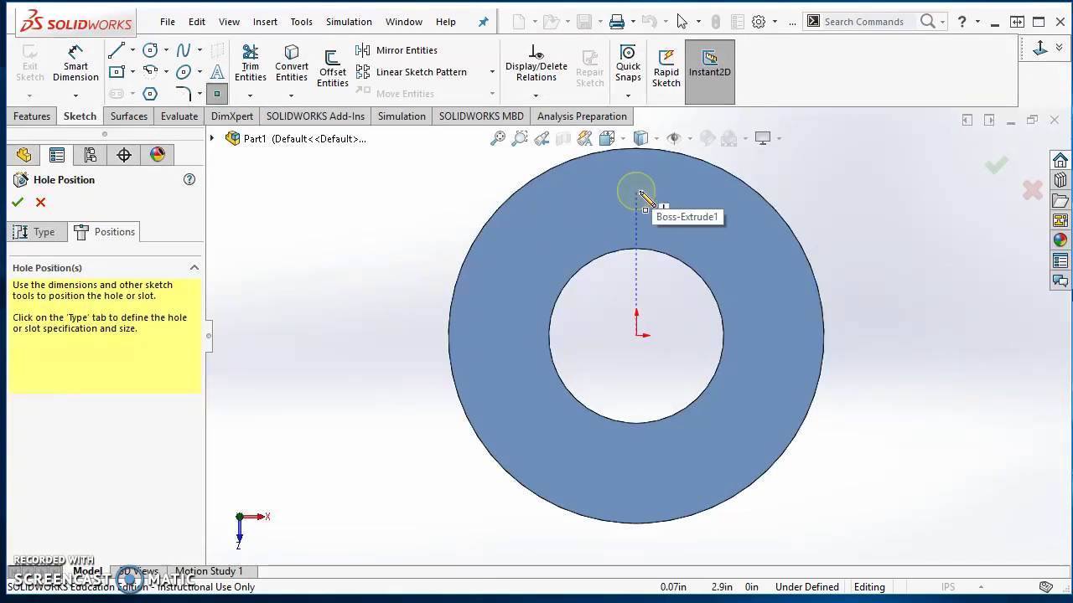
pyautogui.click(637, 191)
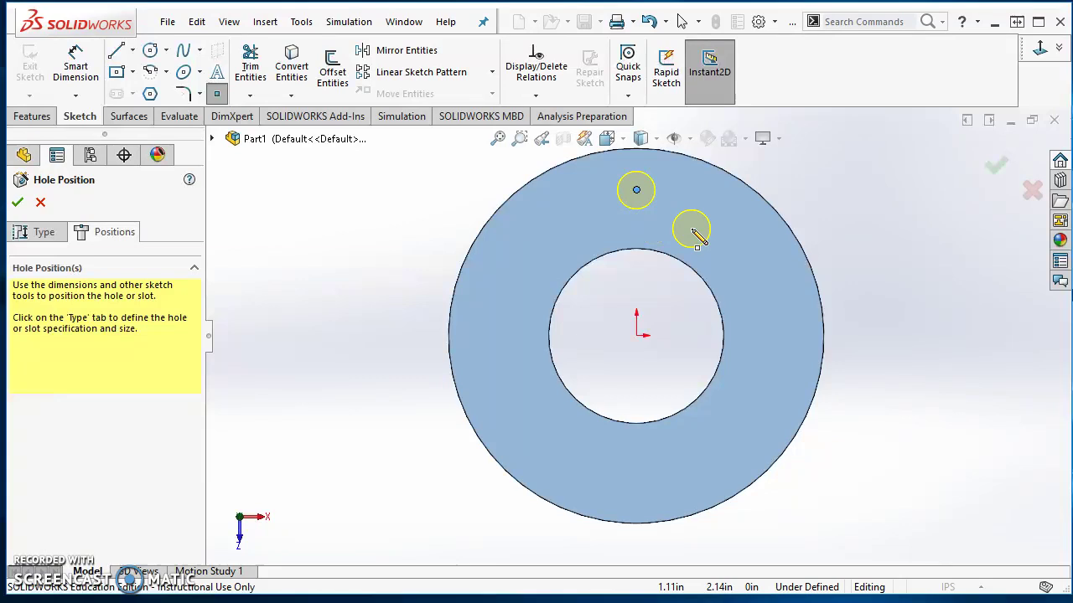
pyautogui.press('Escape')
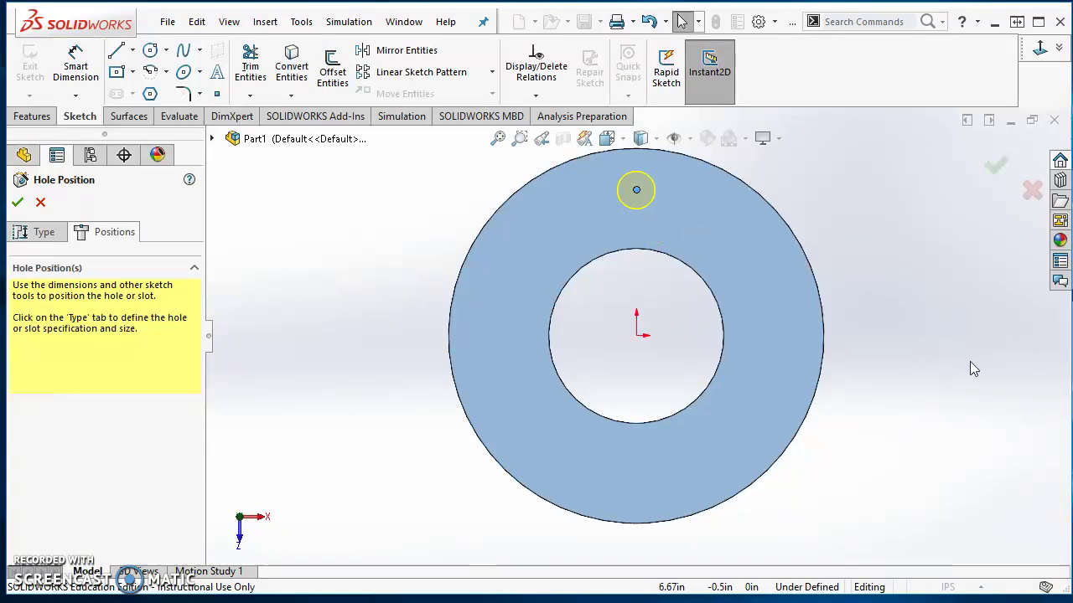
# Add a vertical relation between the hole's center point and the origin
pyautogui.click(636, 336)
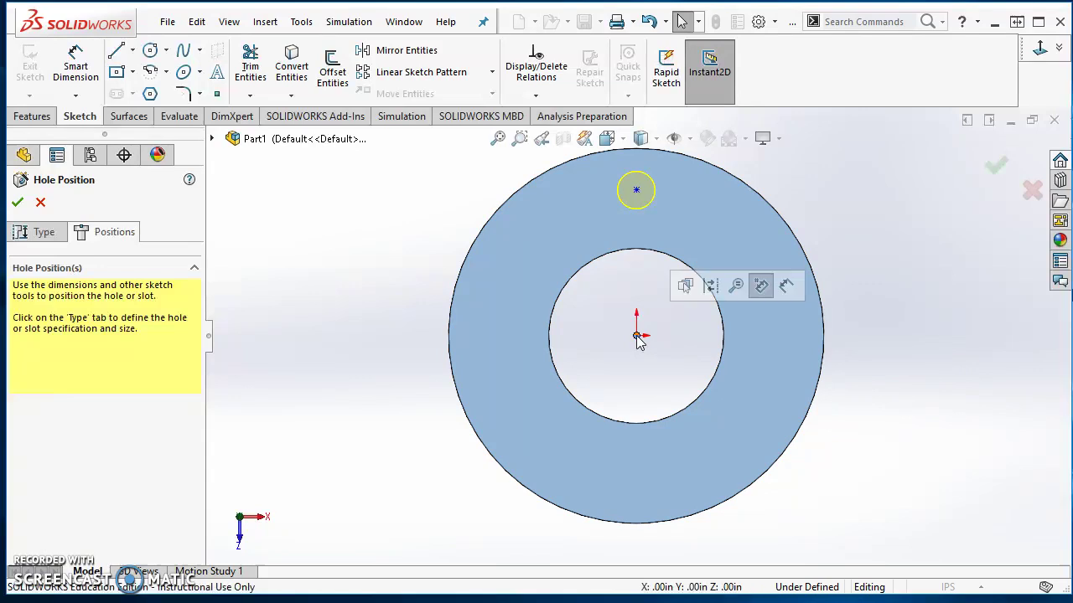
pyautogui.keyDown('ctrl'); pyautogui.click(637, 191); pyautogui.keyUp('ctrl')
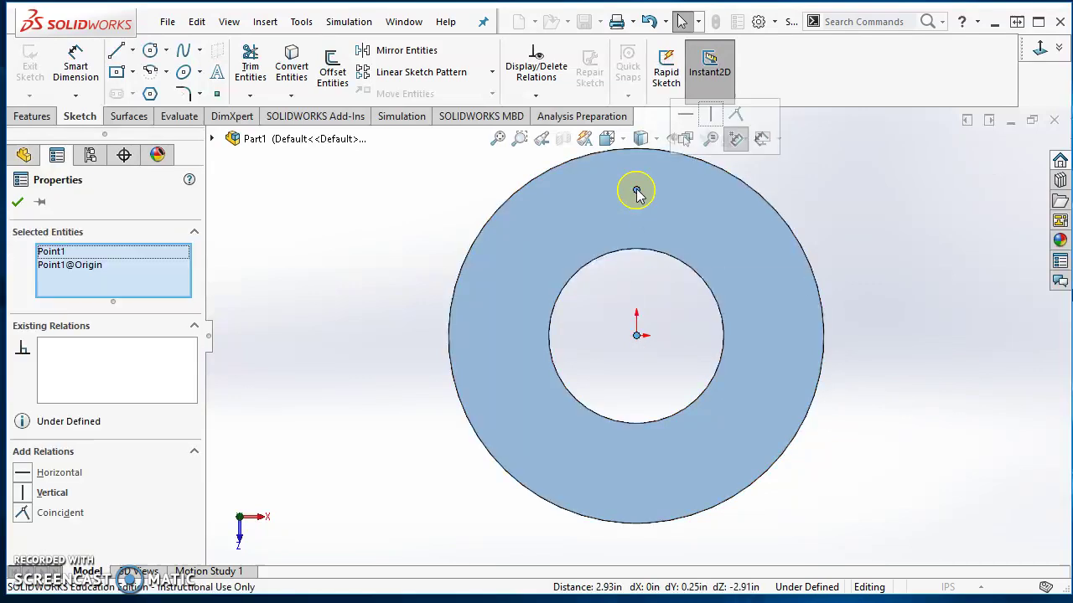
pyautogui.click(715, 115)
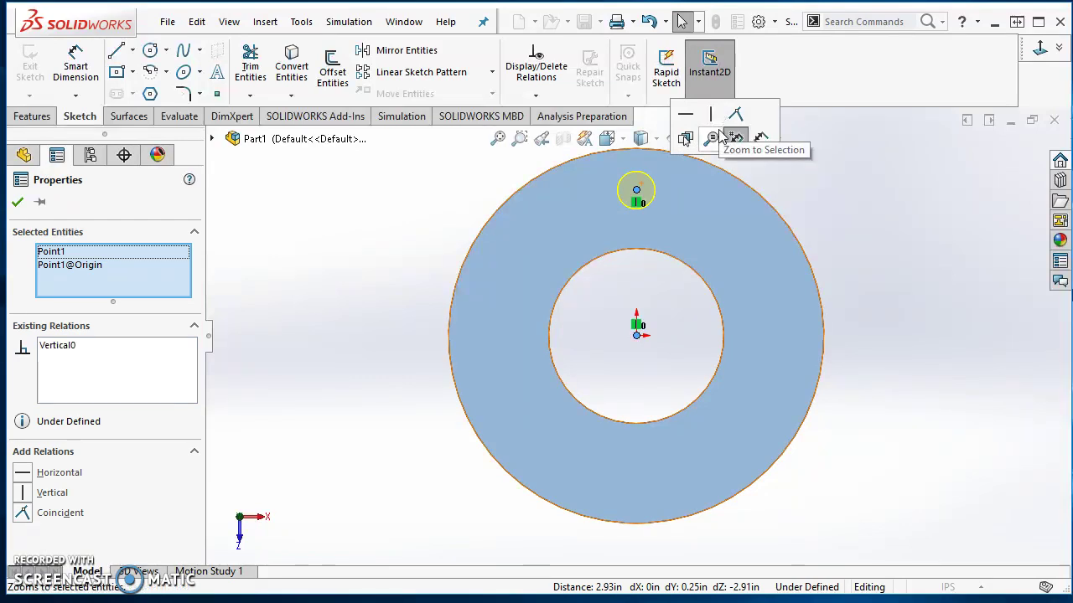
pyautogui.press('Escape')
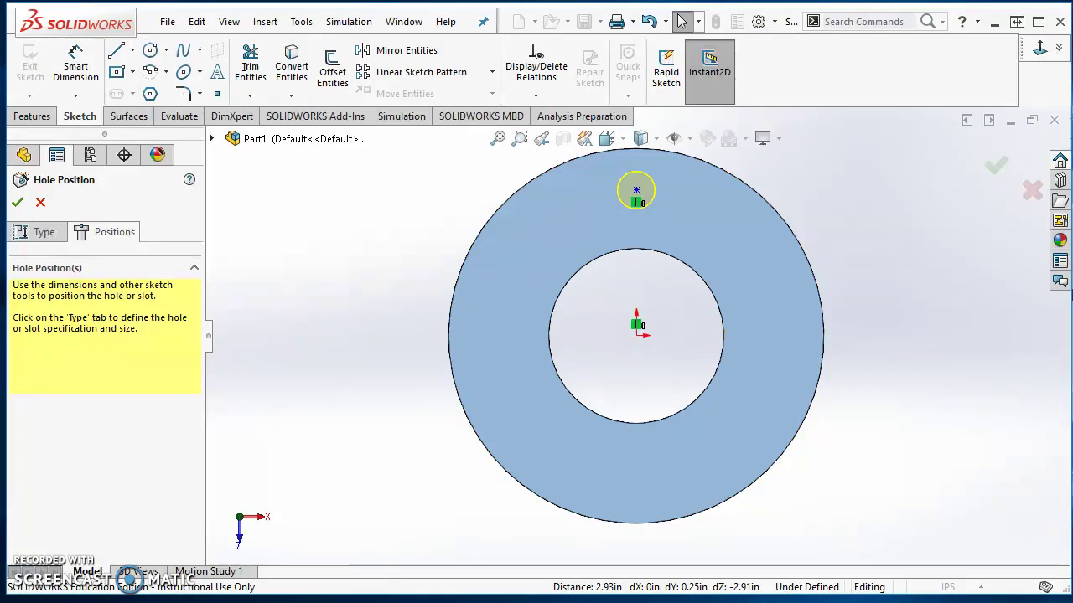
# Switch to the ANSI Flange Pattern Chart PDF, check the bolt circle diameter for pipe size 3, and return to the hole sketch
pyautogui.hotkey('alt', 'Tab')
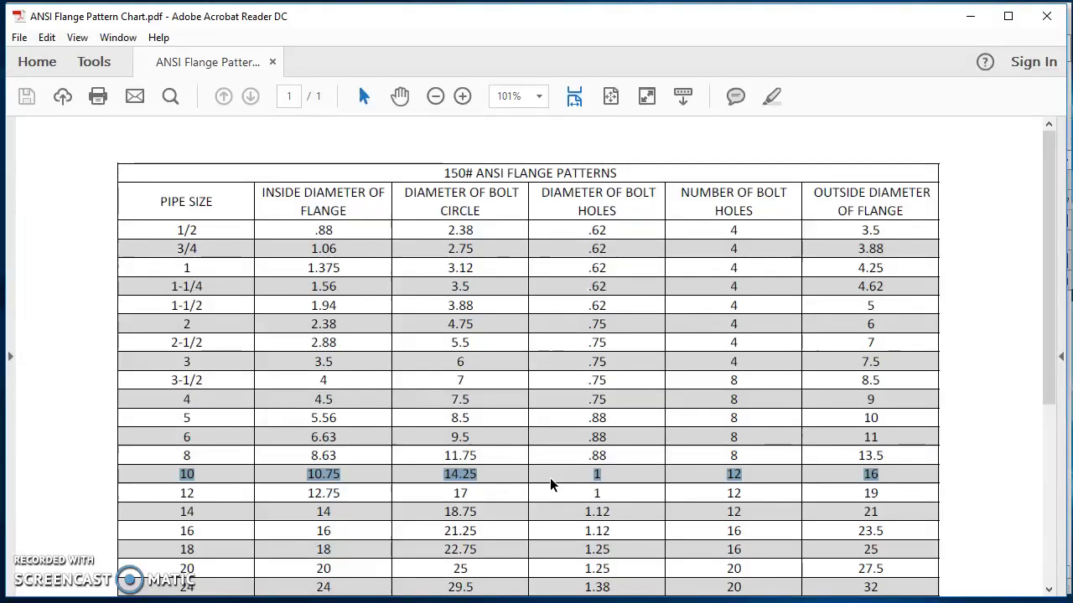
pyautogui.click(471, 360)
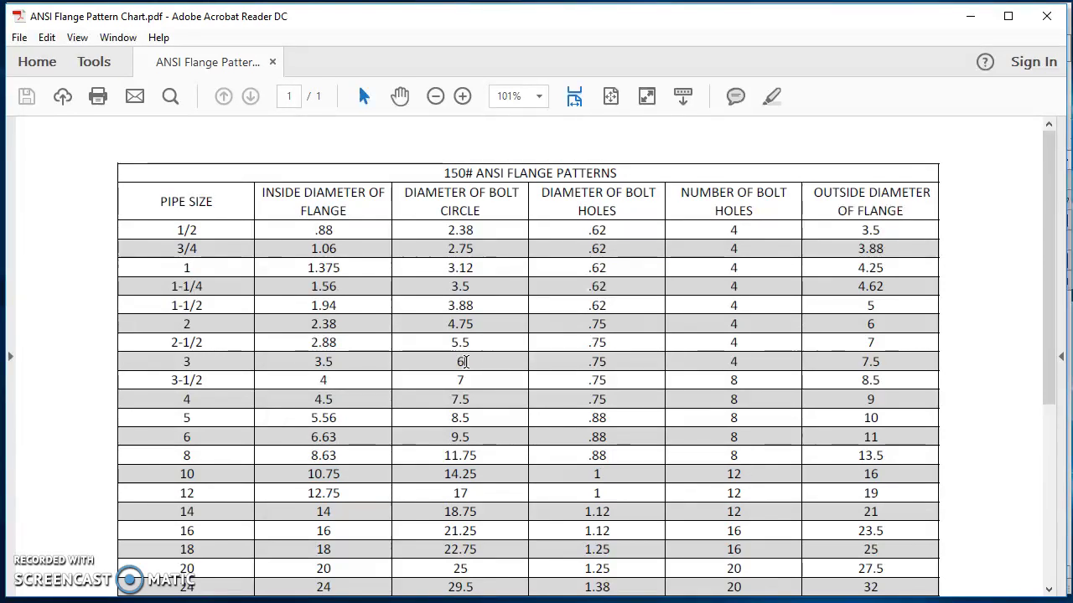
pyautogui.click(972, 18)
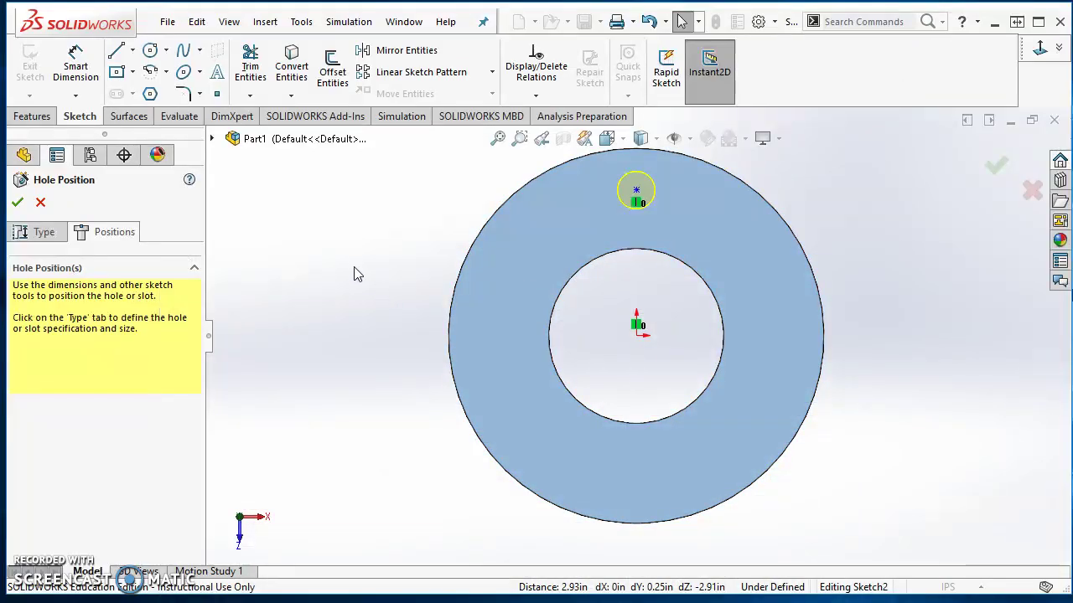
# Draw a construction circle centered on the origin and passing through the hole's center point, about 5.8 in in diameter
pyautogui.click(166, 51)
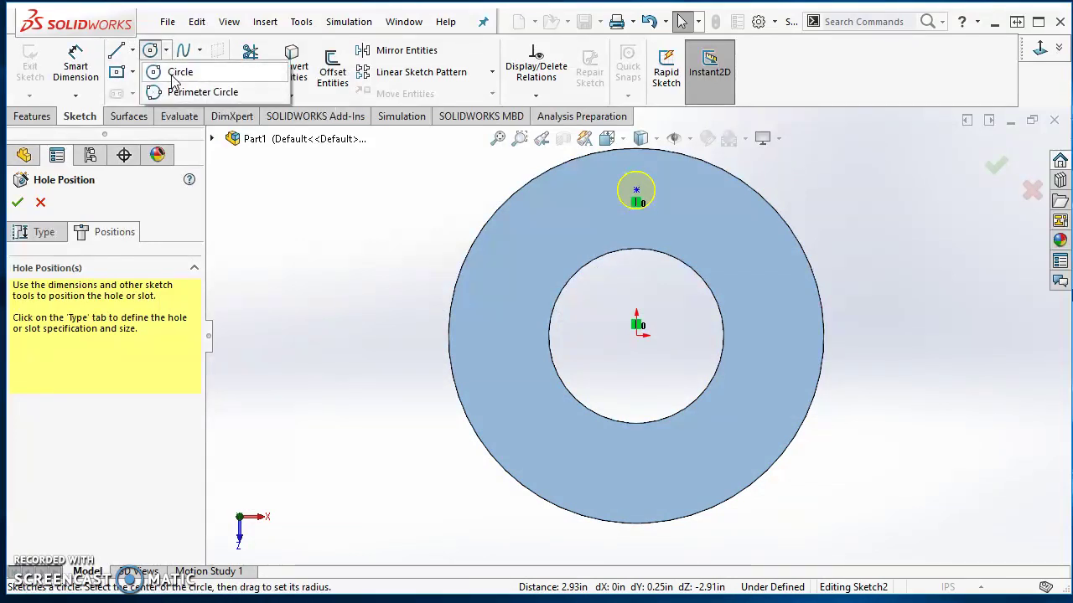
pyautogui.click(174, 73)
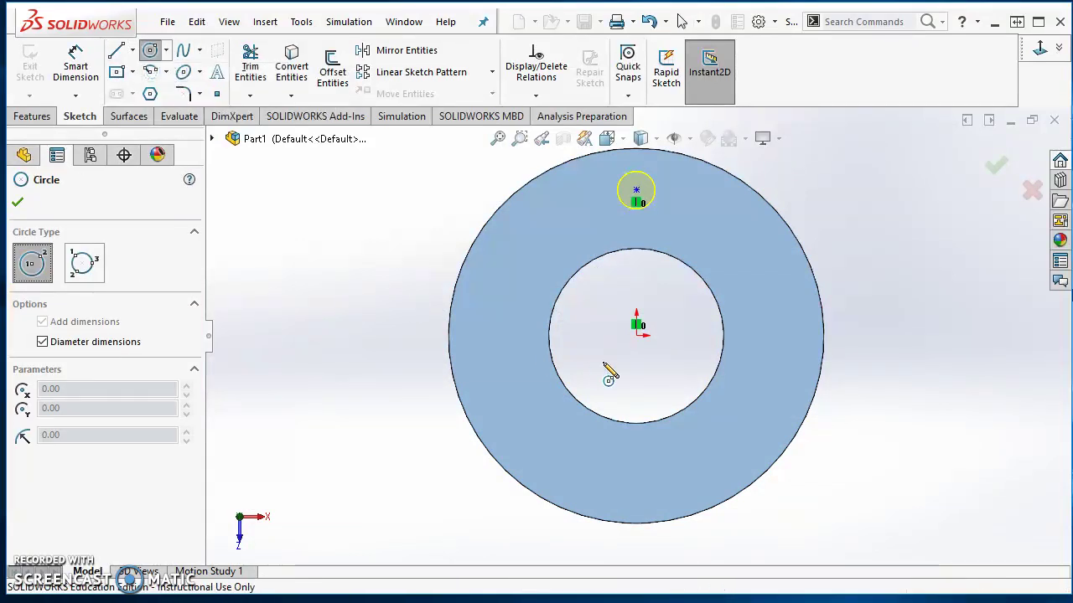
pyautogui.click(637, 335)
pyautogui.click(637, 194)
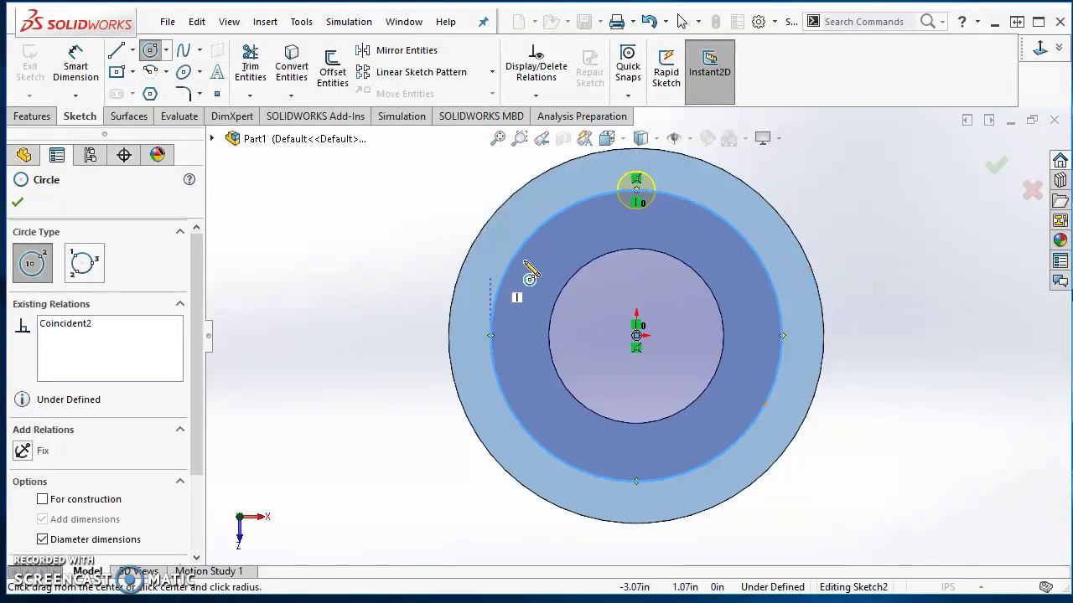
pyautogui.click(83, 501)
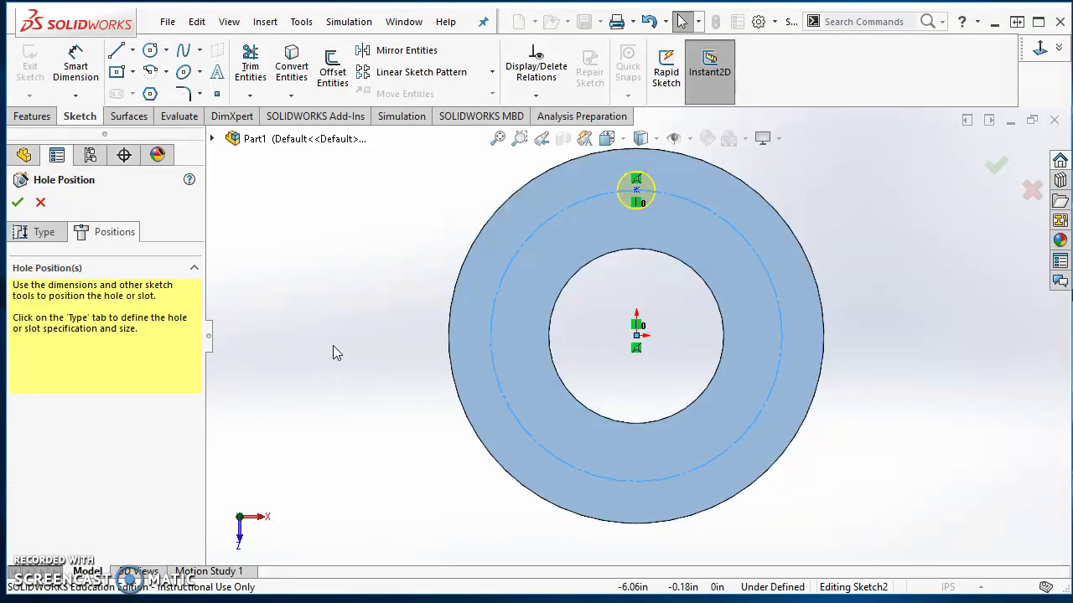
# Dimension the construction bolt circle to a 6 in diameter and finish the Hole Wizard hole
pyautogui.moveTo(341, 412); pyautogui.dragTo(323, 232, button='right')
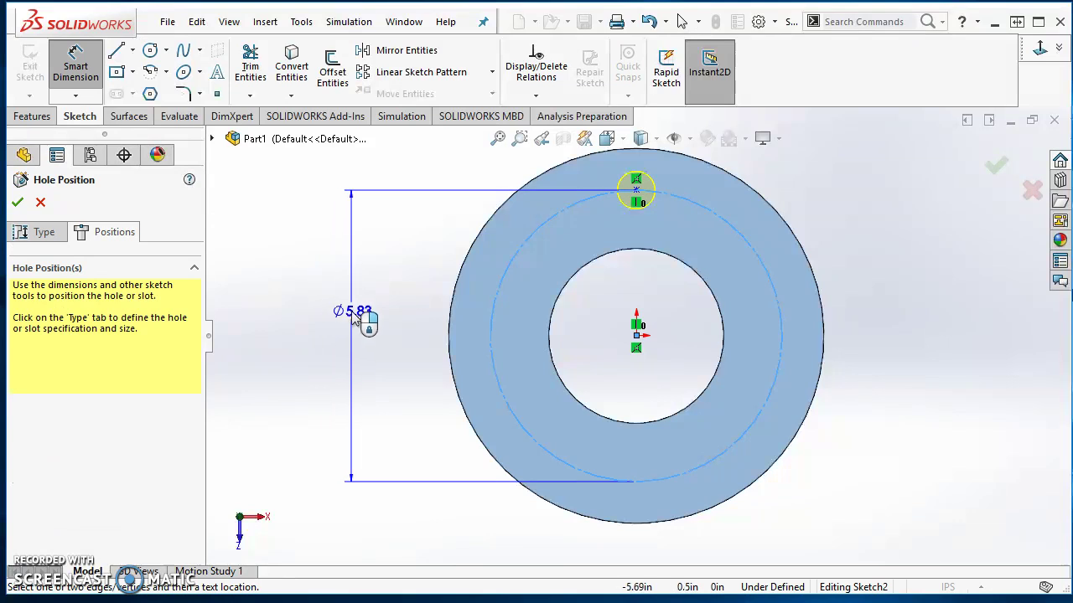
pyautogui.click(901, 289)
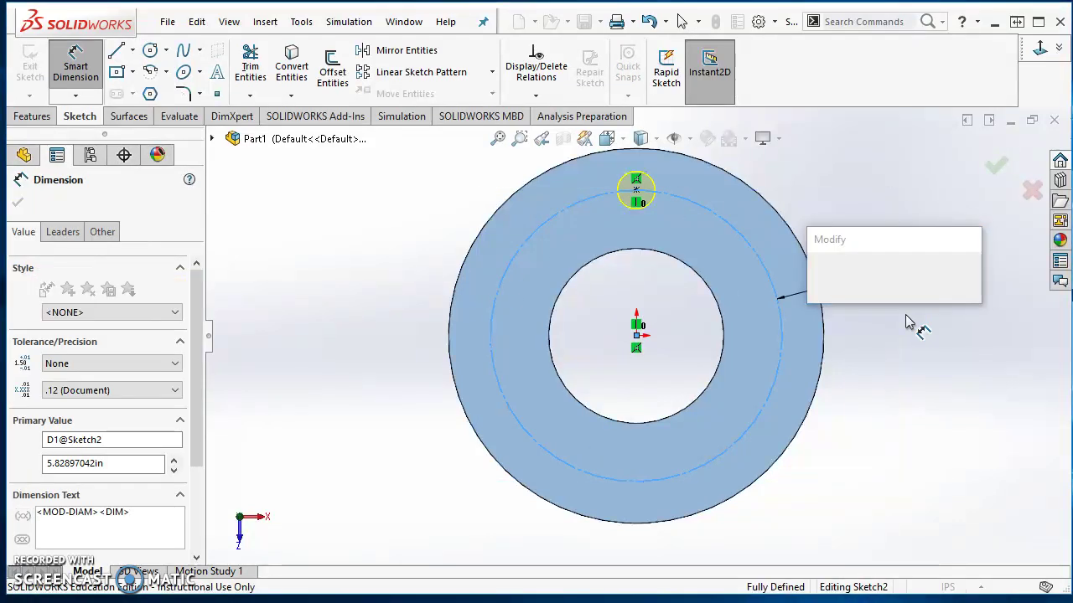
pyautogui.write('6')
pyautogui.press('Return')
pyautogui.press('Escape')
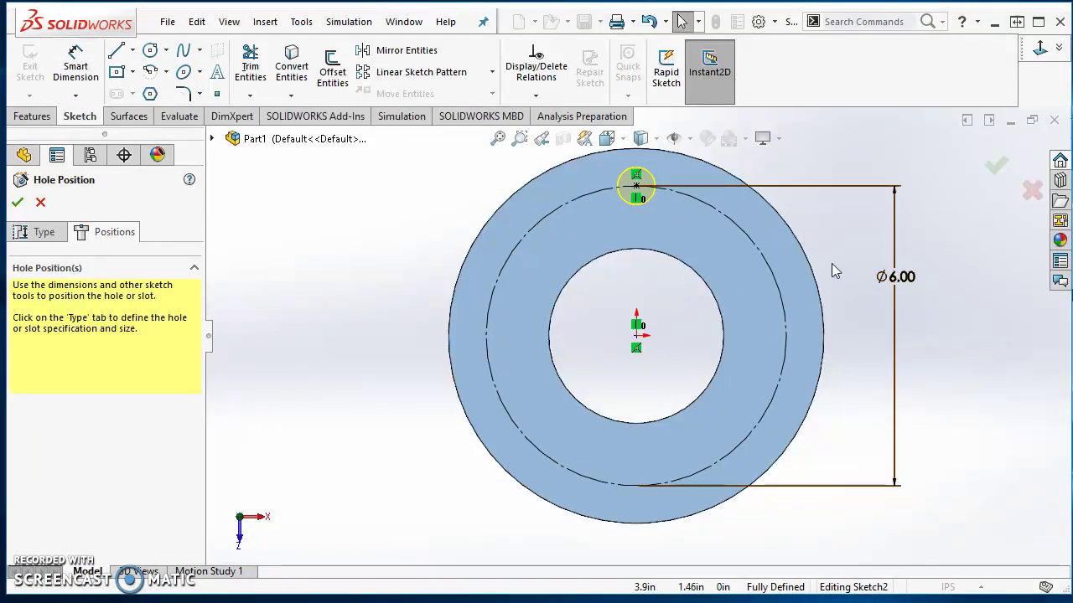
pyautogui.click(17, 202)
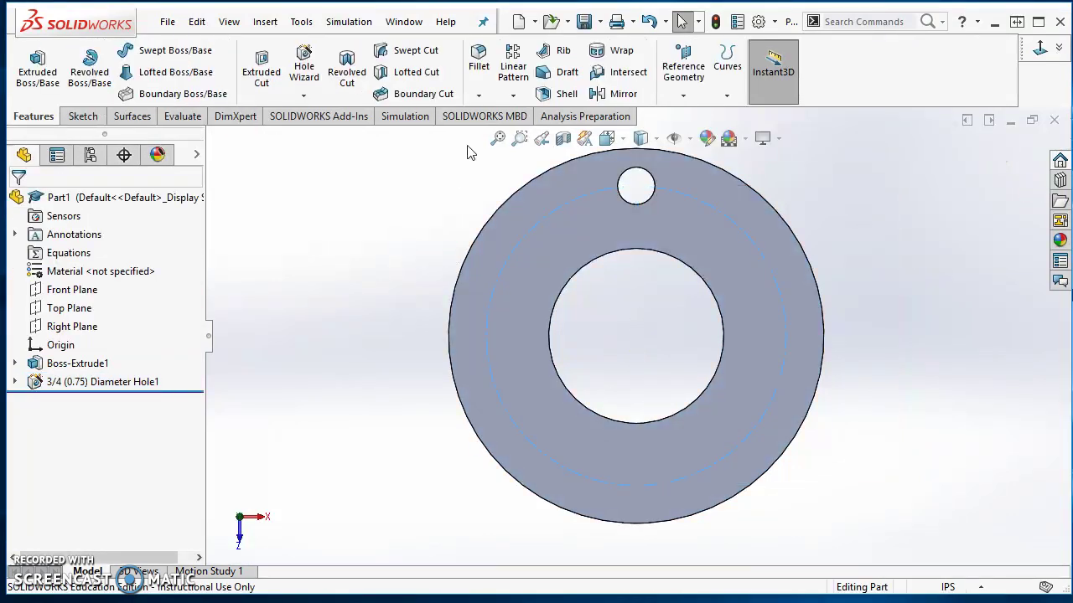
# Start a circular pattern and select the 3/4 hole as the feature to pattern
pyautogui.click(513, 95)
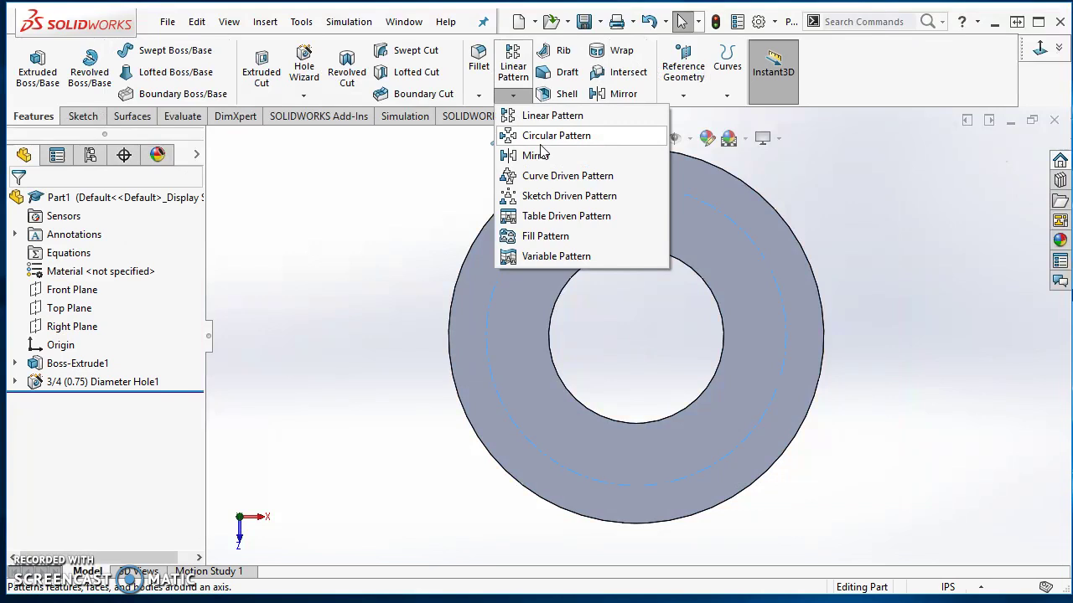
pyautogui.click(556, 136)
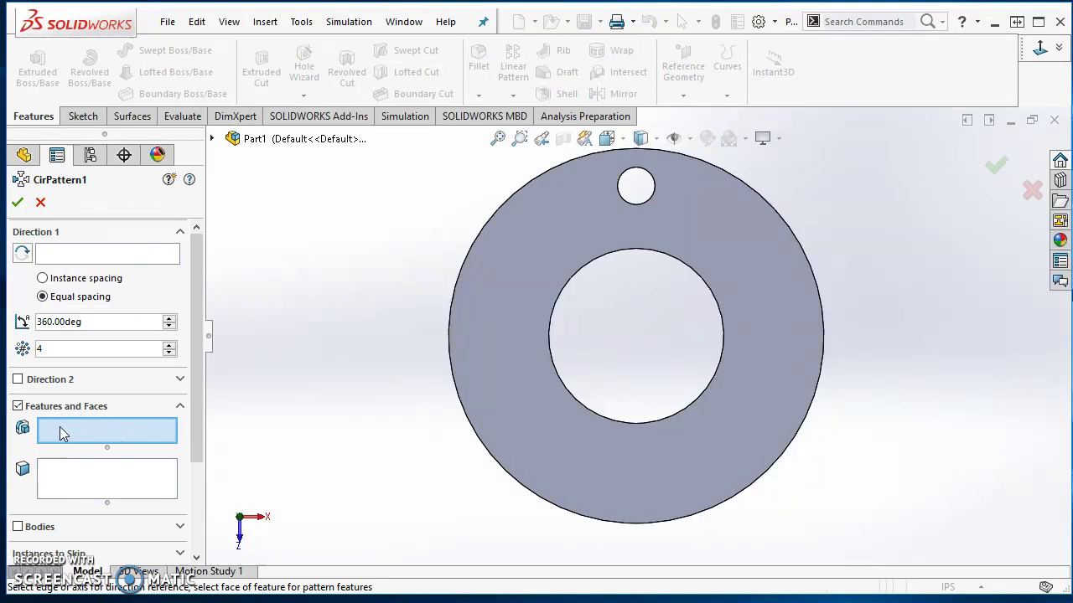
pyautogui.scroll(4, 626, 298)
pyautogui.moveTo(627, 298); pyautogui.dragTo(618, 167, button='middle')
pyautogui.scroll(-3, 642, 343)
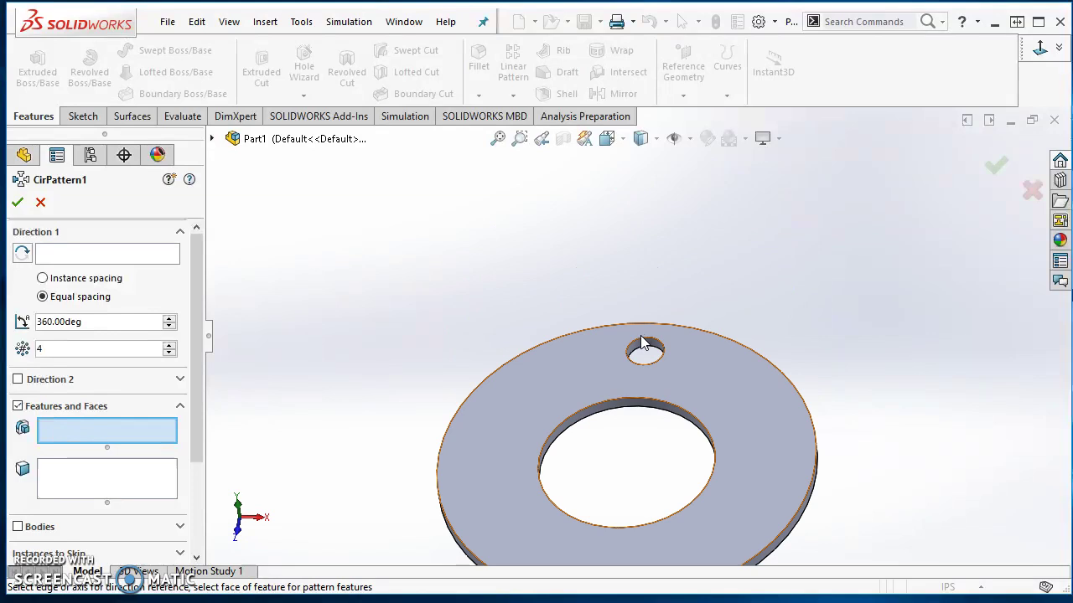
pyautogui.scroll(-5, 642, 344)
pyautogui.click(647, 364)
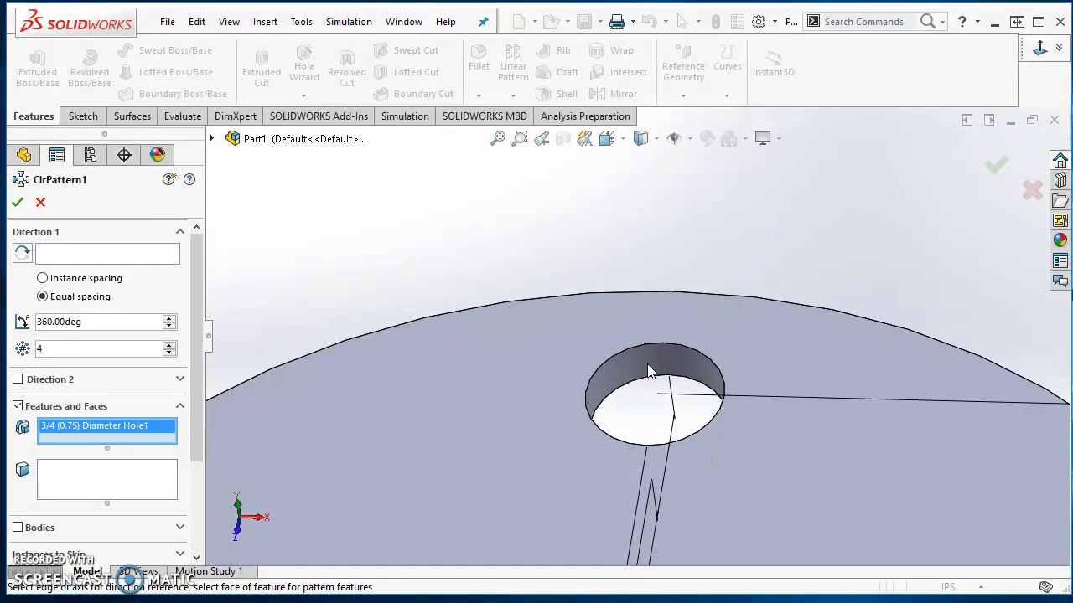
pyautogui.scroll(6, 646, 364)
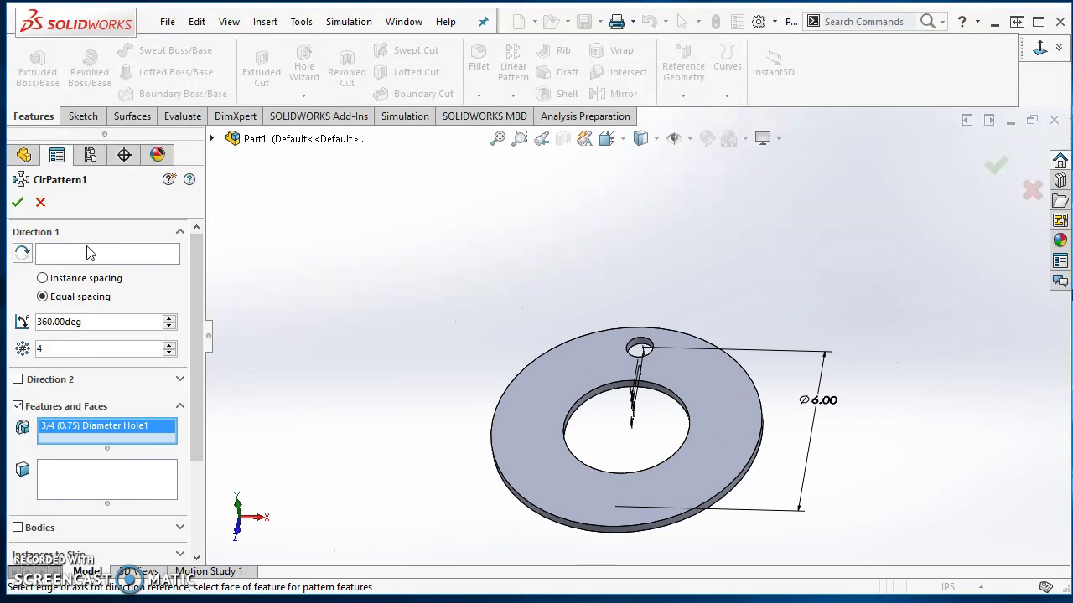
# Use the ring's inner cylindrical face as the pattern's rotation axis, with four instances equally spaced over 360 degrees
pyautogui.click(55, 256)
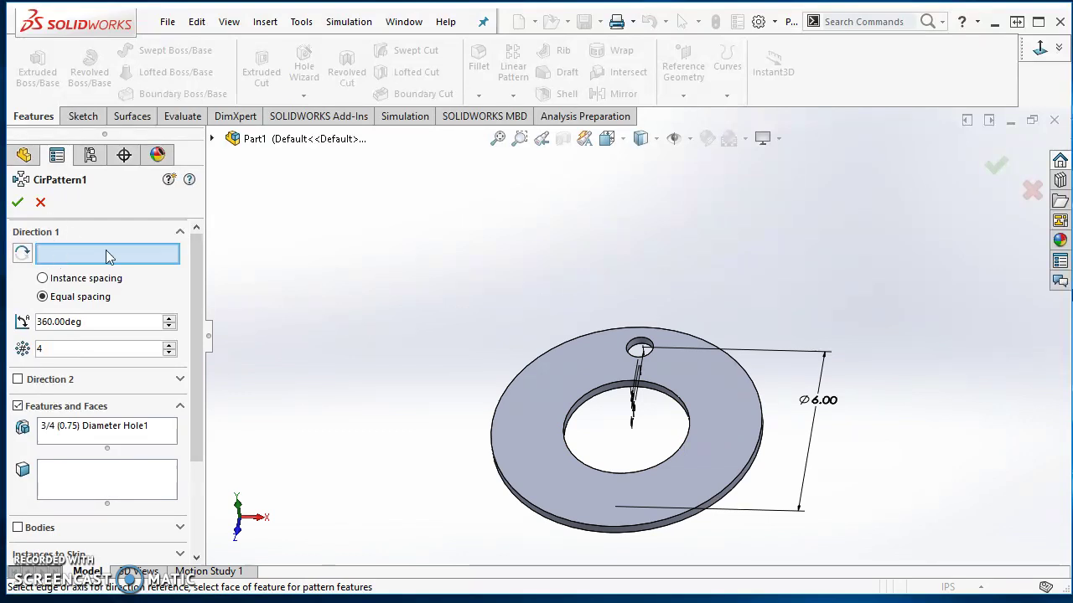
pyautogui.scroll(-5, 607, 399)
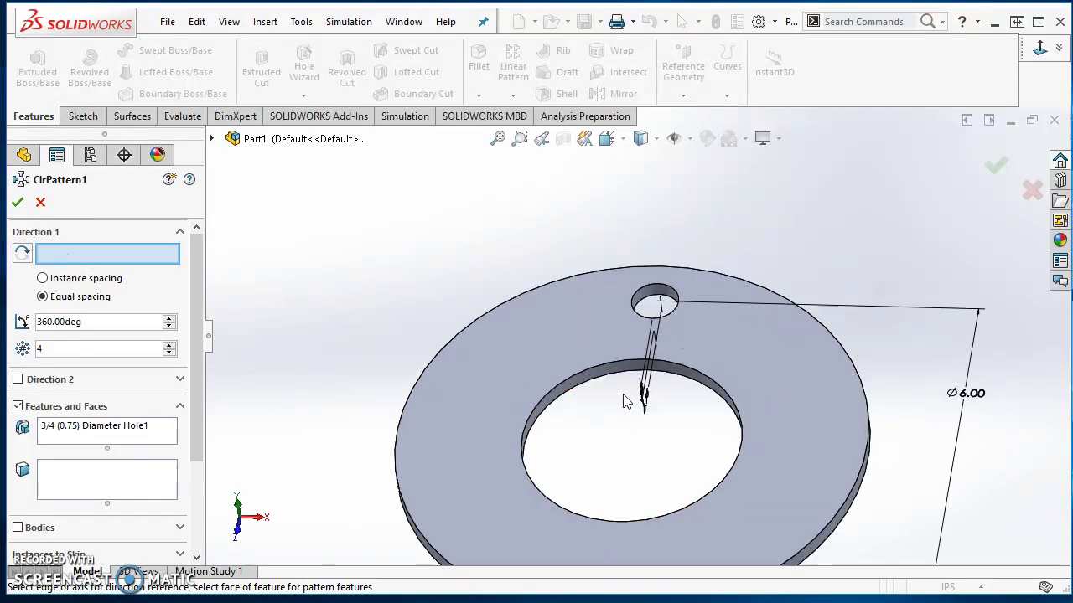
pyautogui.click(585, 360)
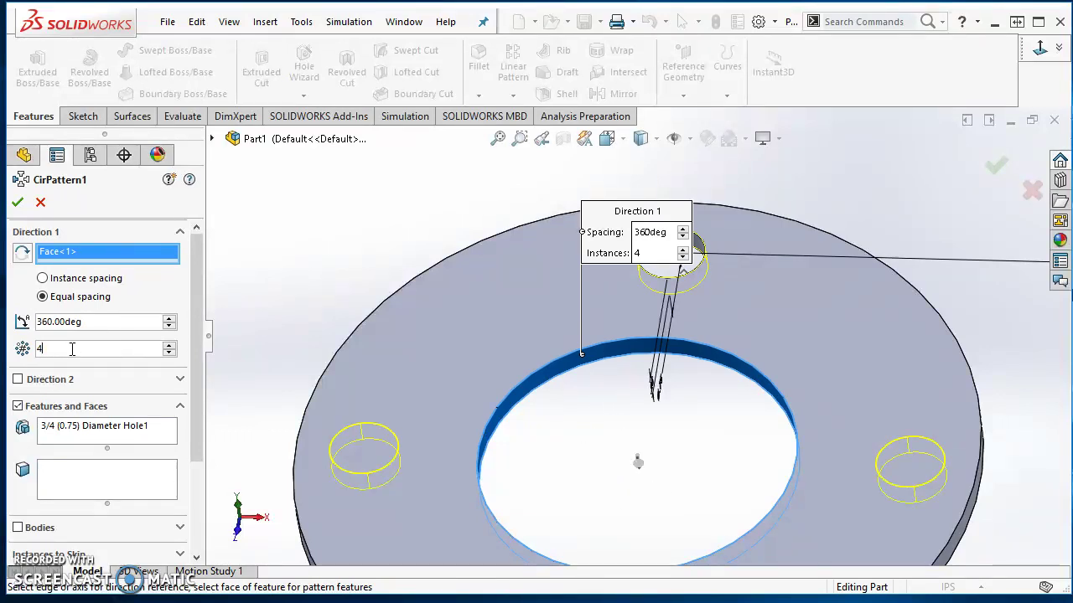
# Finish the circular pattern of bolt holes and show the whole flange in isometric view
pyautogui.click(16, 204)
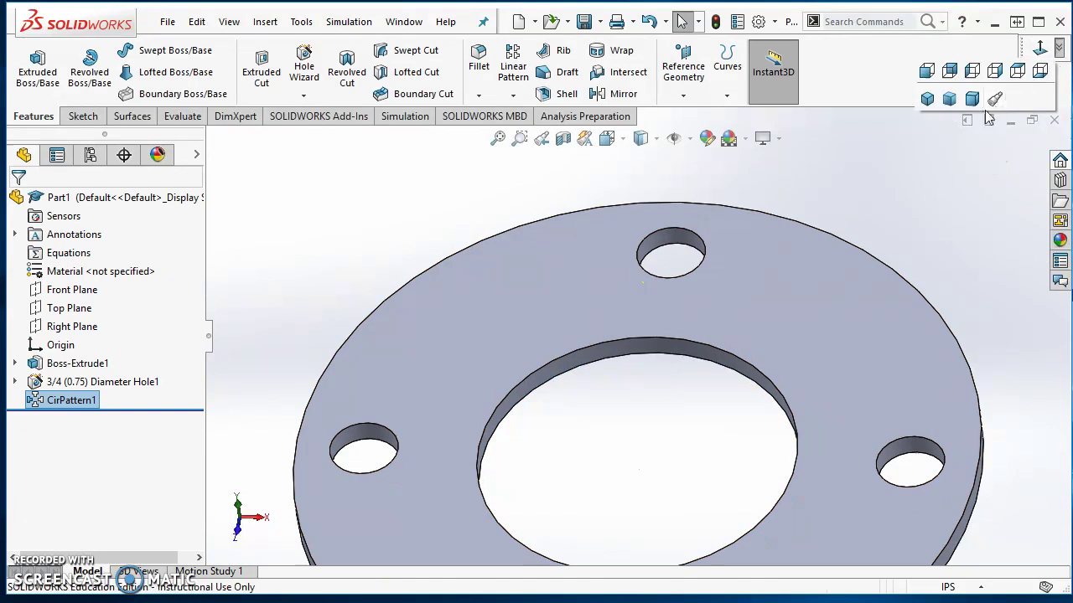
pyautogui.hotkey('ctrl', '7')
pyautogui.click(366, 243)
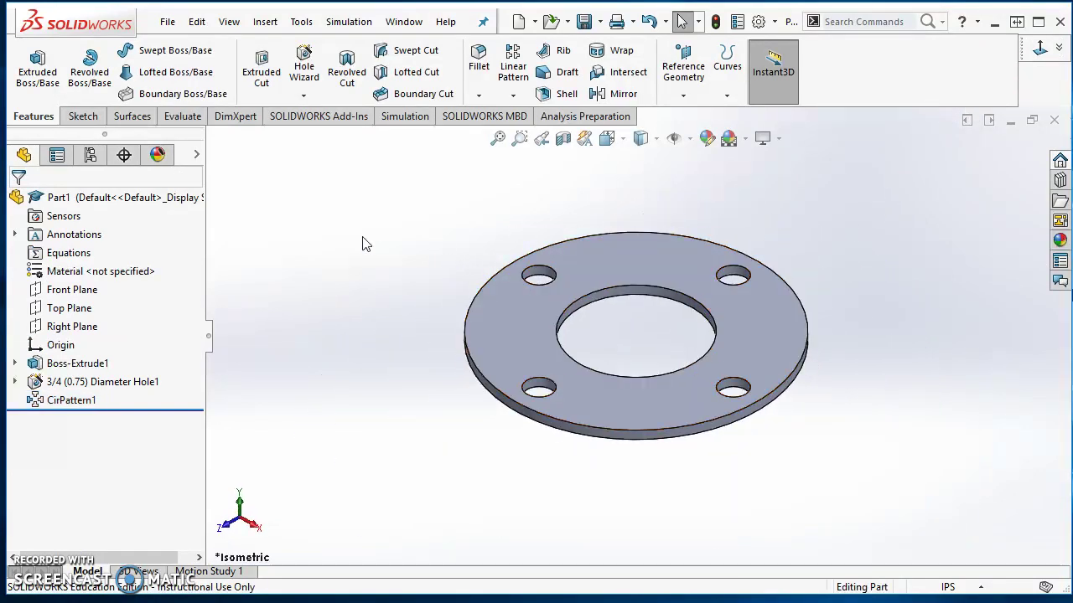
# Save the part to the Desktop as ANSI FLANGE, replacing the existing file of that name
pyautogui.hotkey('ctrl', 's')
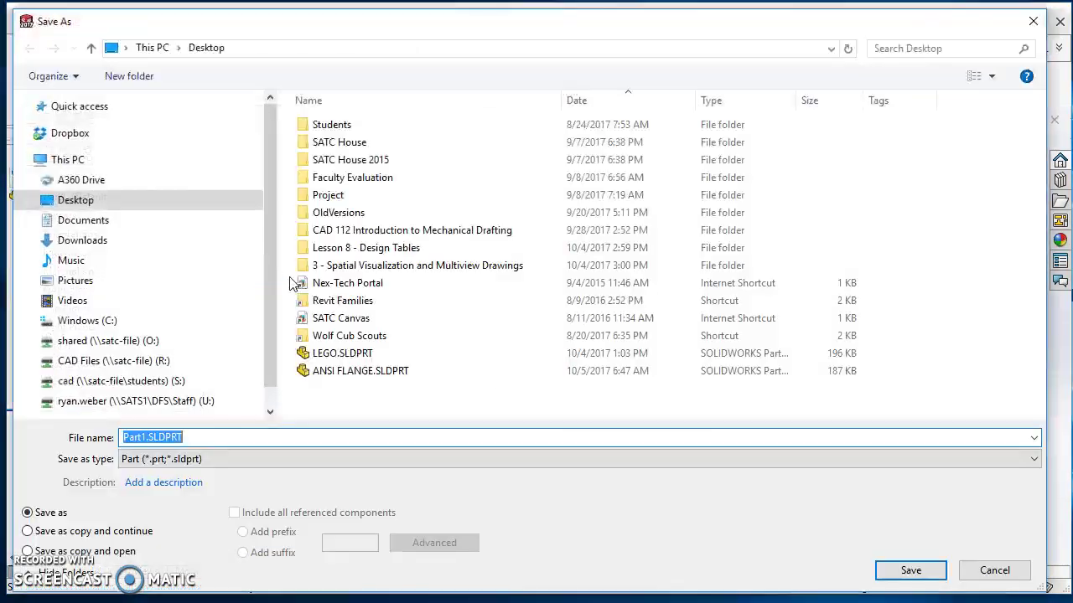
pyautogui.click(76, 204)
pyautogui.doubleClick(211, 434)
pyautogui.write('AS')
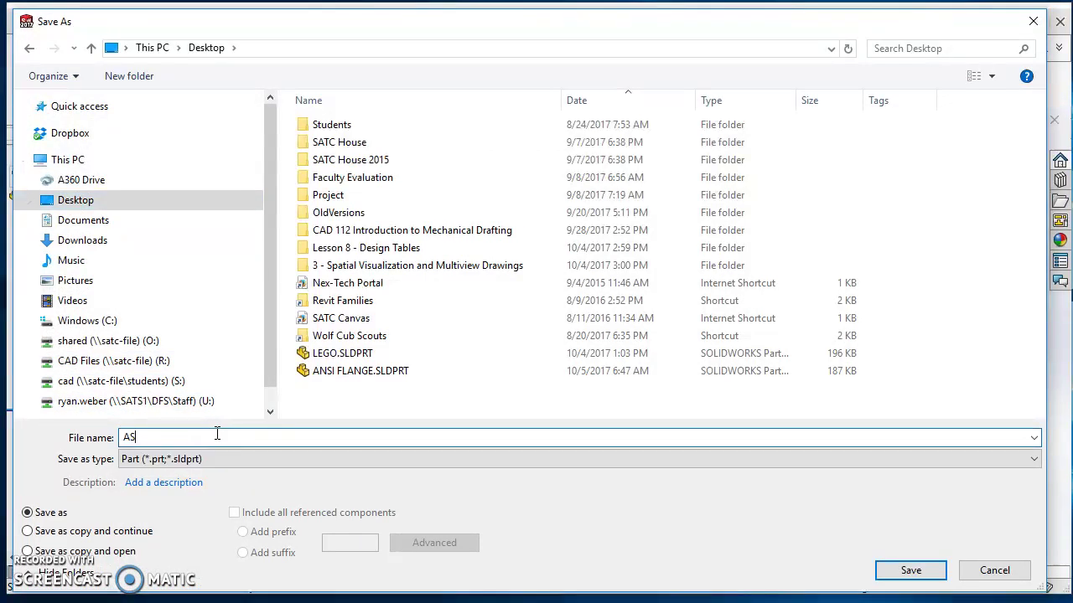
pyautogui.press('BackSpace')
pyautogui.write('NSI FLANGE')
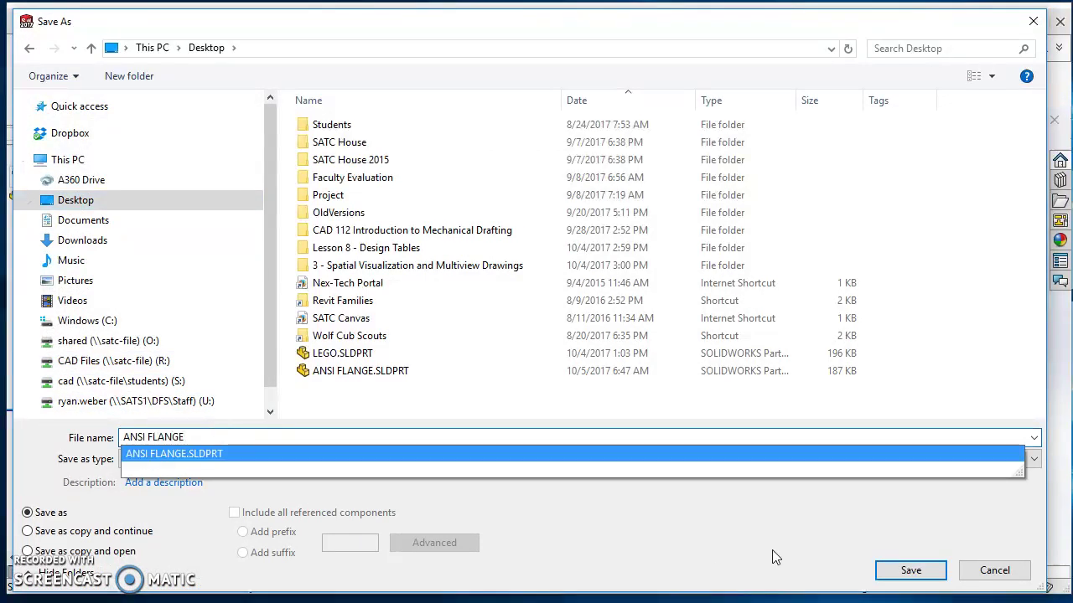
pyautogui.click(910, 570)
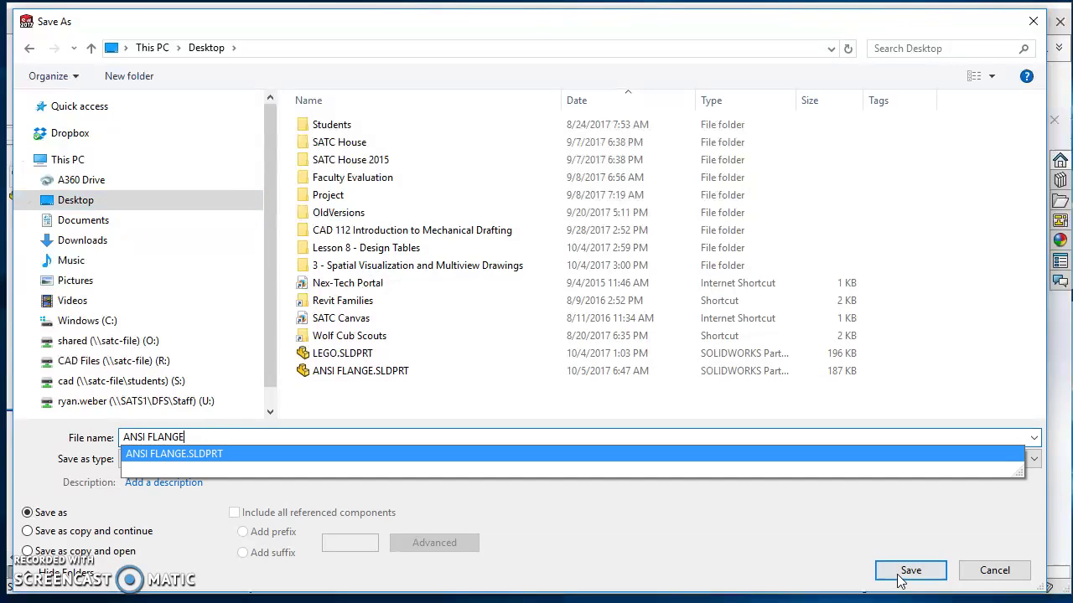
pyautogui.click(531, 268)
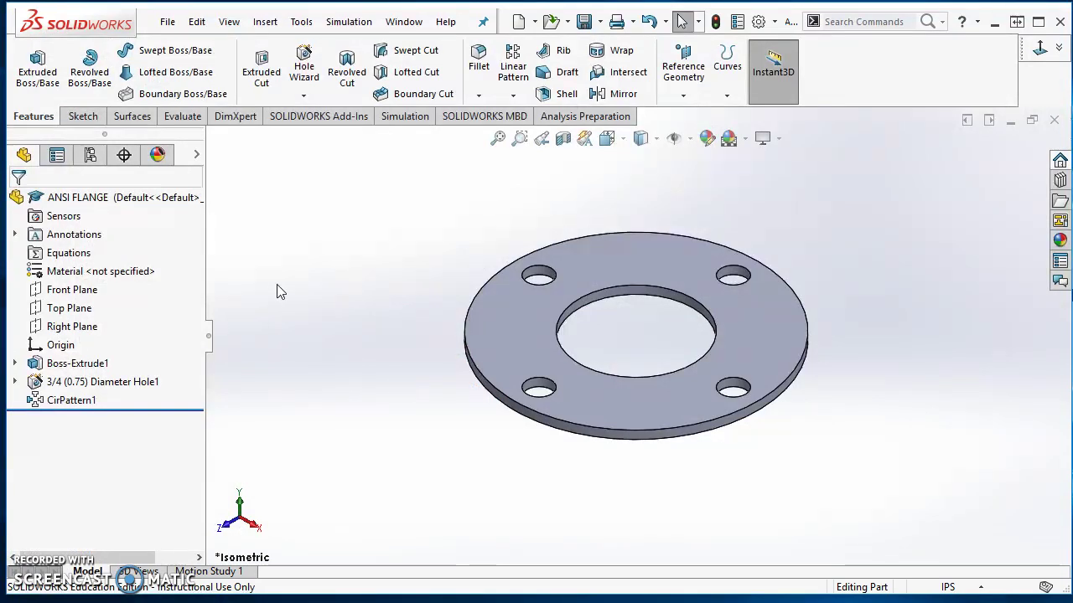
# Display all feature dimensions on the model together with their dimension names
pyautogui.rightClick(64, 242)
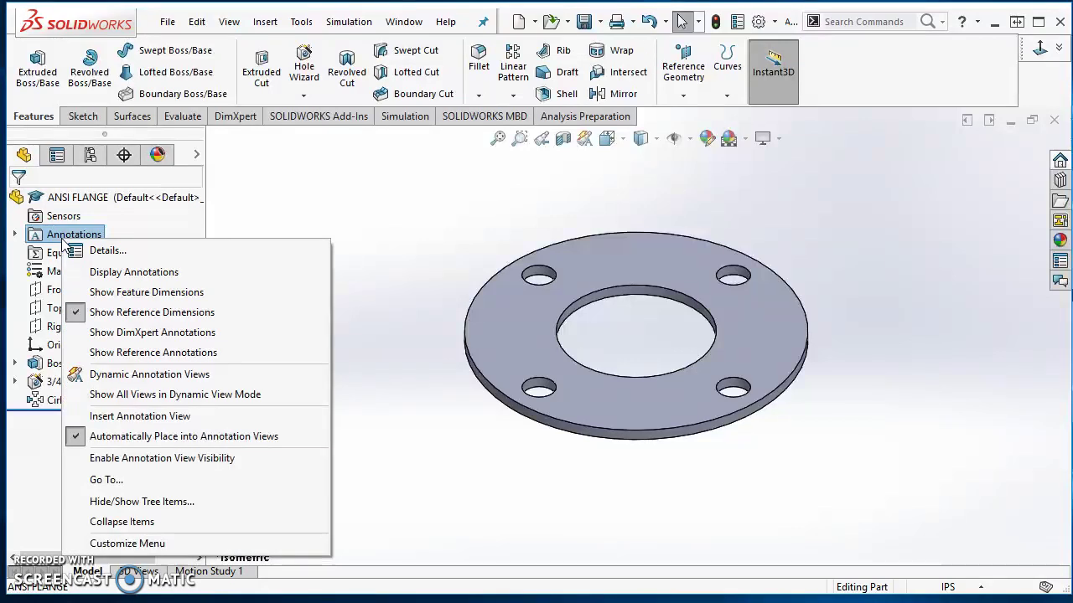
pyautogui.click(113, 292)
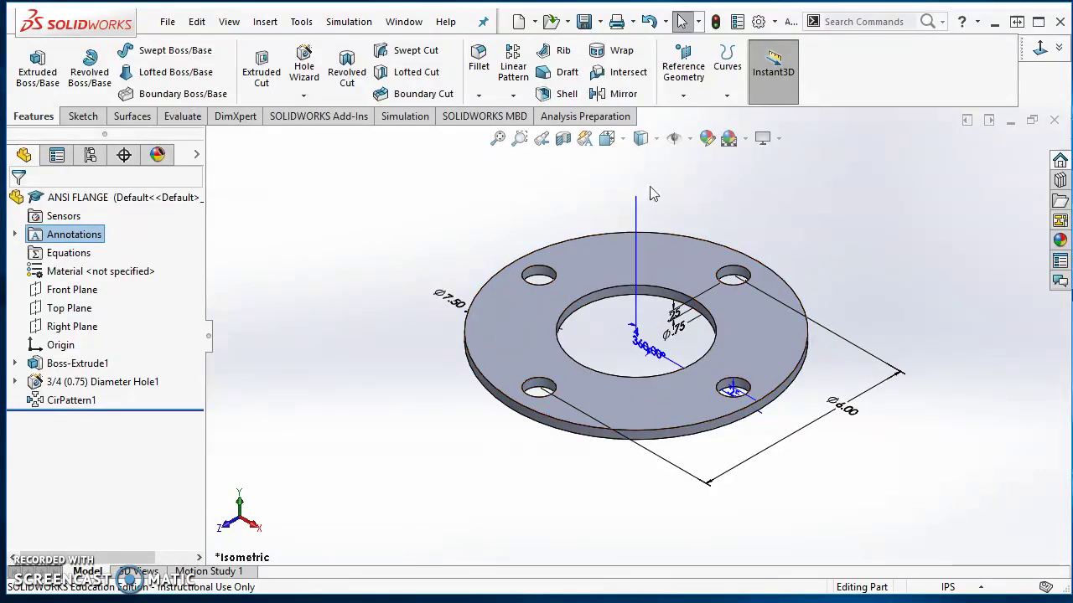
pyautogui.click(689, 139)
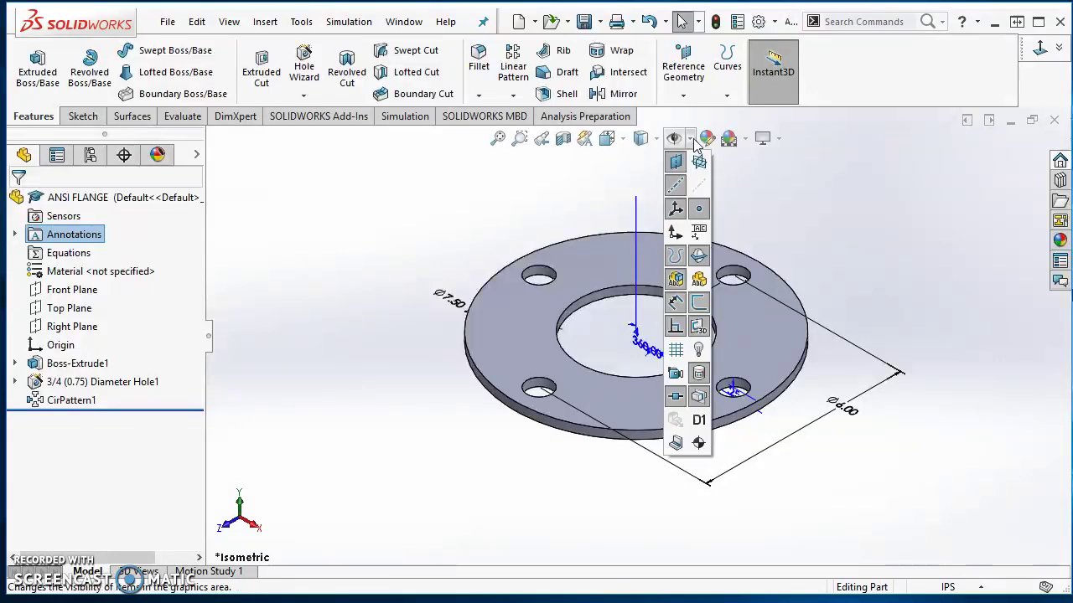
pyautogui.click(698, 422)
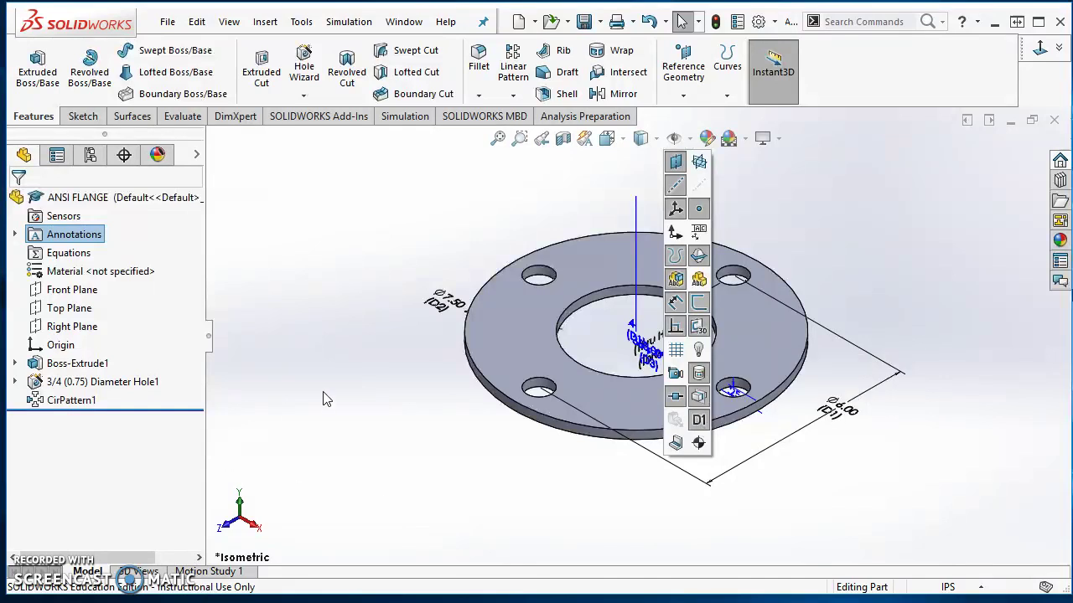
# Rename the bolt circle's diameter dimension to DIAMETER OF BOLT CIRCLE
pyautogui.scroll(-2, 771, 369)
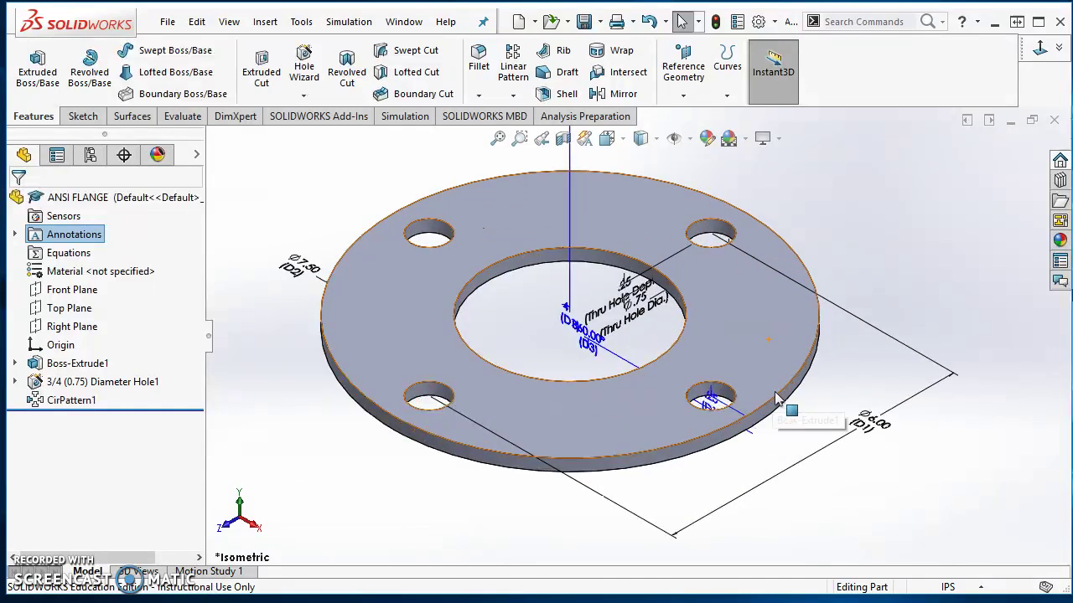
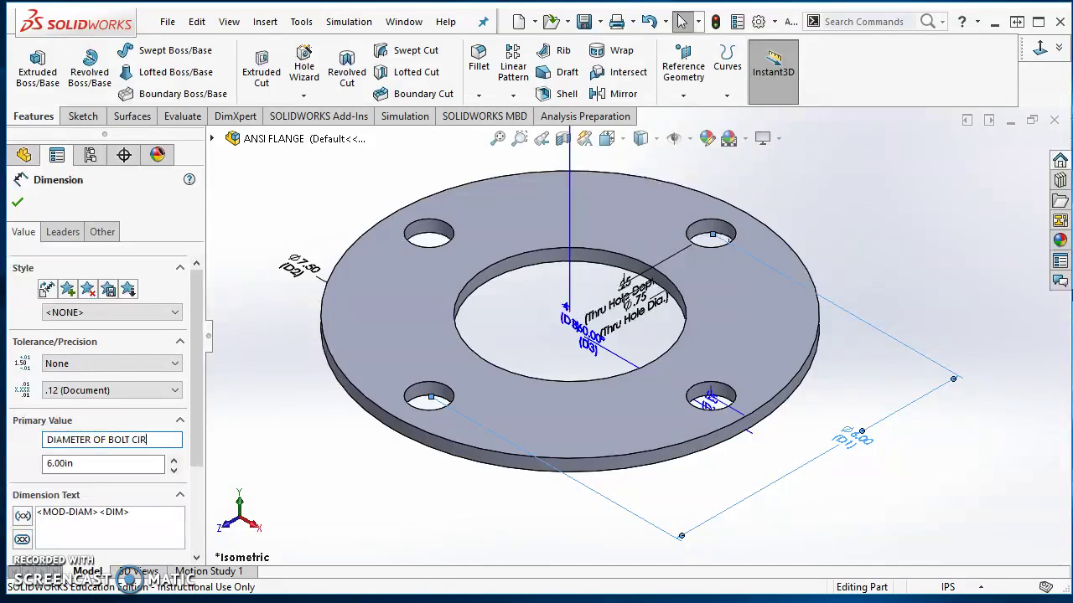
pyautogui.click(18, 204)
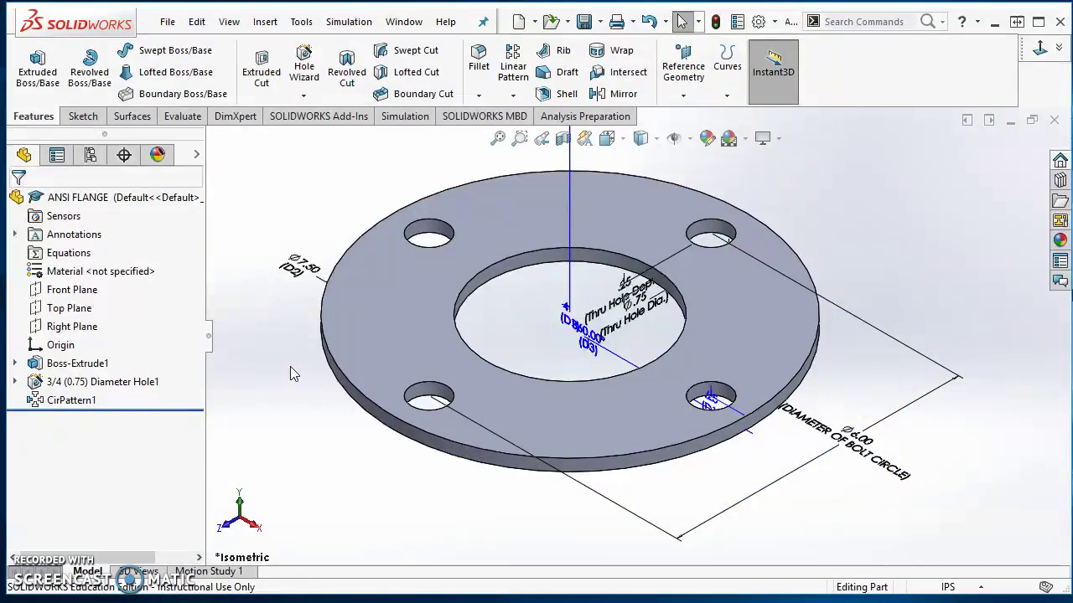
# Move the flange's outer diameter dimension farther out from the part and rename it OUTSIDE DIAMETER
pyautogui.moveTo(311, 268); pyautogui.dragTo(263, 303)
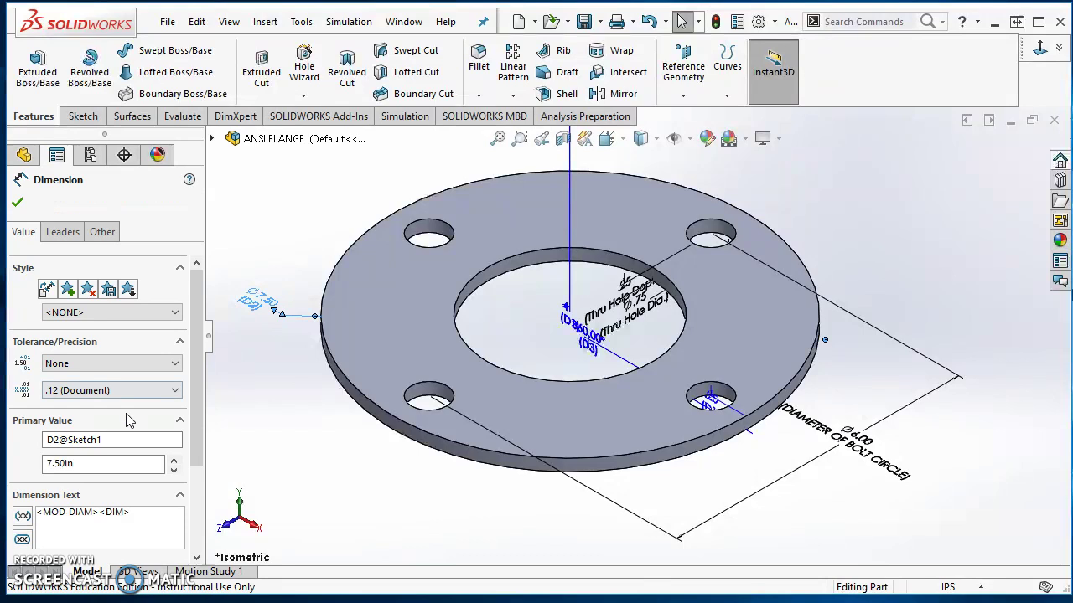
pyautogui.doubleClick(137, 443)
pyautogui.write('OUT')
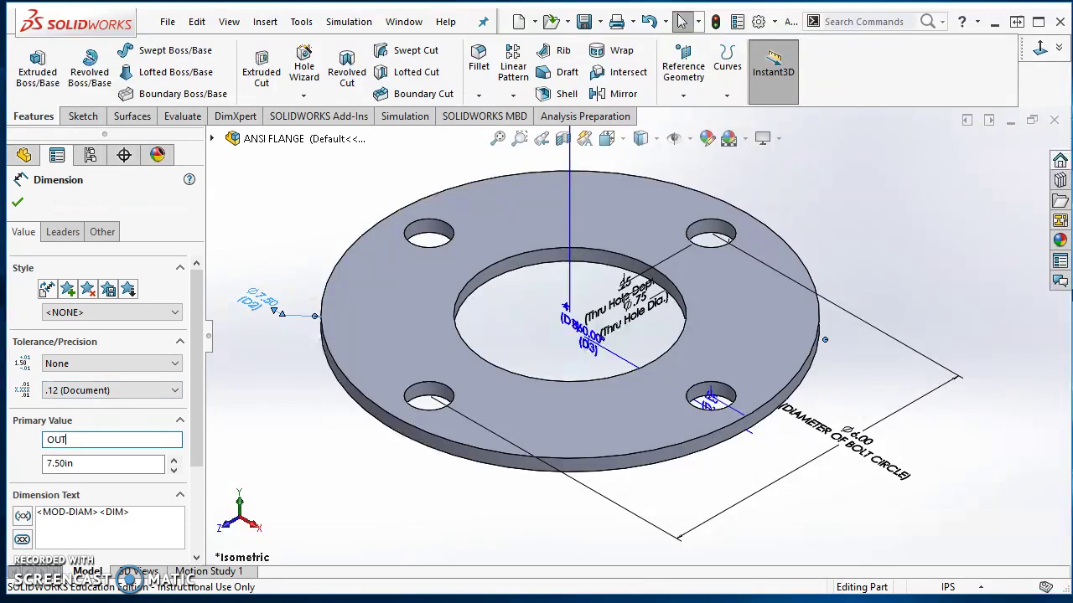
pyautogui.write('SIDE DIAMETER')
pyautogui.press('Return')
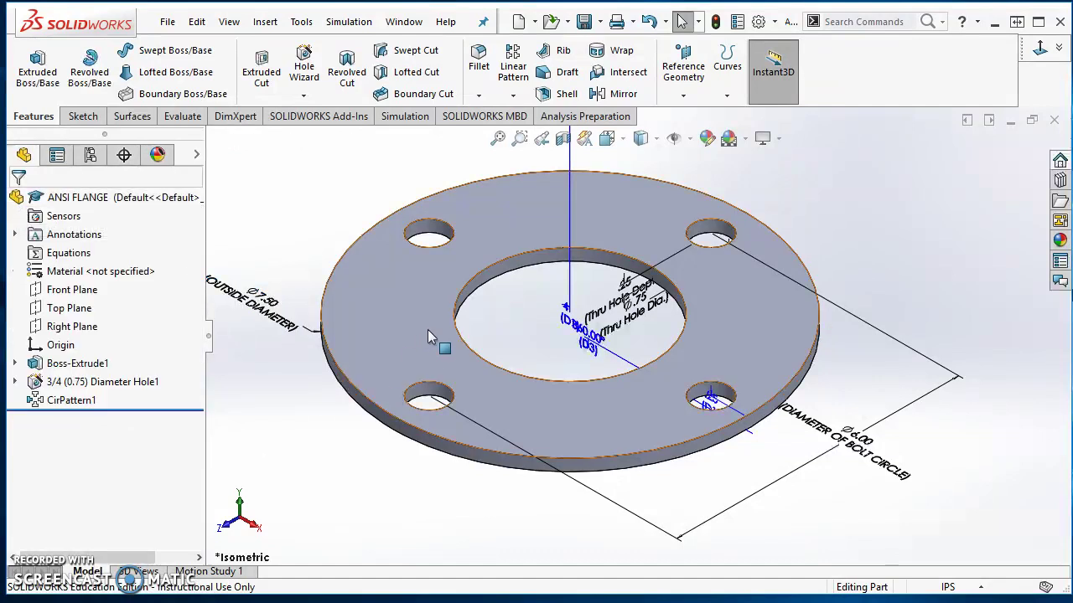
# Move the center bore's diameter dimension outside the flange and rename it INSIDE DIAMETER
pyautogui.moveTo(419, 300)
pyautogui.mouseDown()
pyautogui.moveTo(423, 312)
pyautogui.moveTo(335, 382)
pyautogui.moveTo(270, 369)
pyautogui.mouseUp()
pyautogui.click(132, 441)
pyautogui.doubleClick(132, 442)
pyautogui.write('INSIDE DIAMETER')
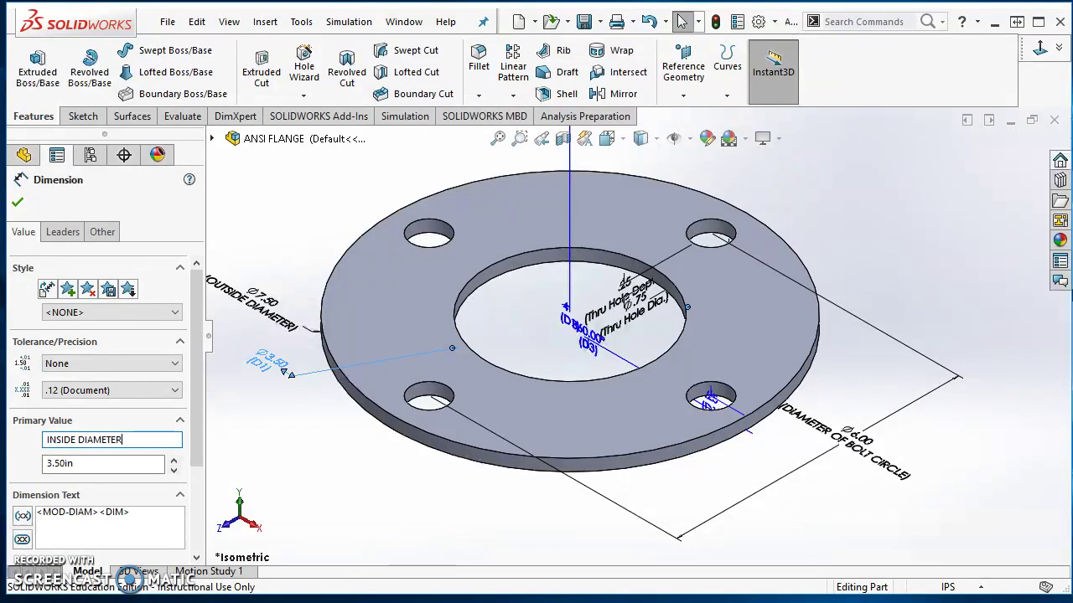
pyautogui.click(17, 203)
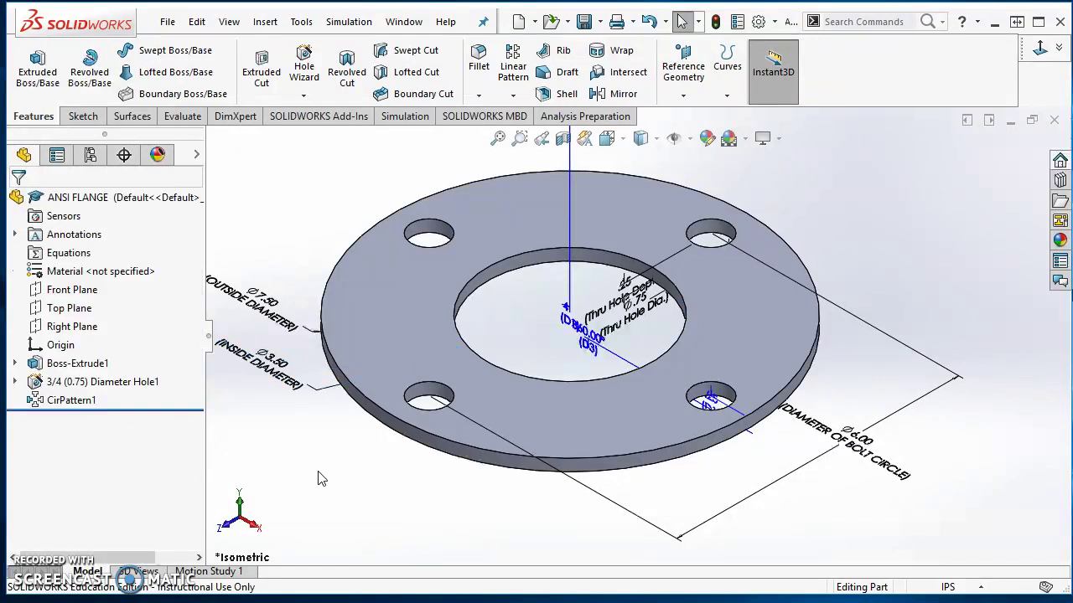
# Rename the circular pattern's instance count dimension to NUMBER OF BOLT HOLES, placing it clear of the angle dimension
pyautogui.click(533, 333)
pyautogui.click(135, 361)
pyautogui.doubleClick(136, 361)
pyautogui.write('NUMB')
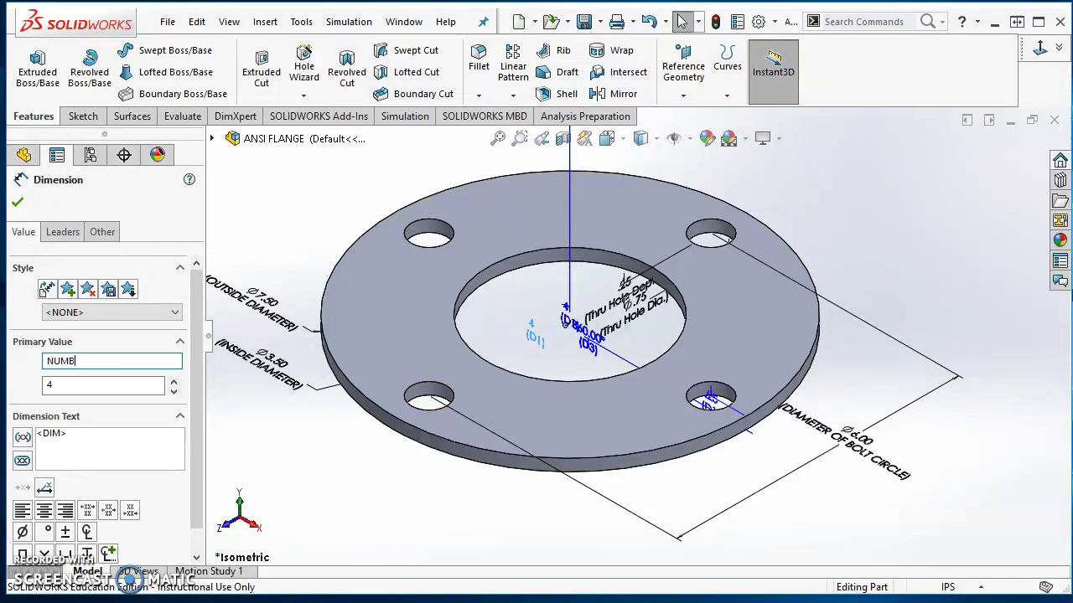
pyautogui.write('ER OF BOLT HOLES')
pyautogui.click(17, 202)
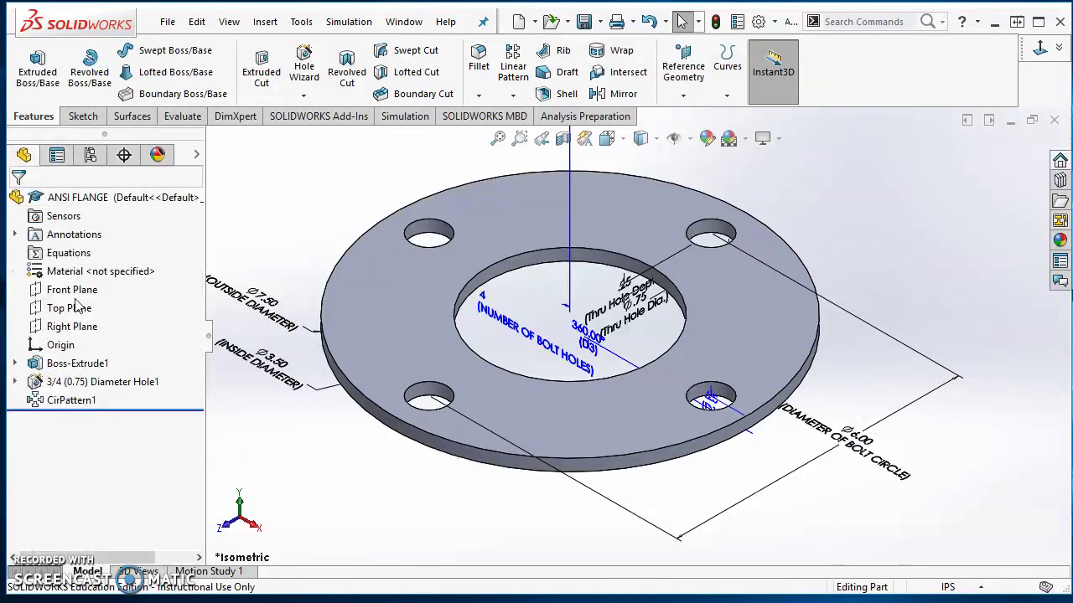
# Move the bolt hole's Thru Hole Dia. dimension out of the center opening to beyond the flange's outer edge
pyautogui.click(641, 311)
pyautogui.moveTo(641, 311); pyautogui.dragTo(834, 238)
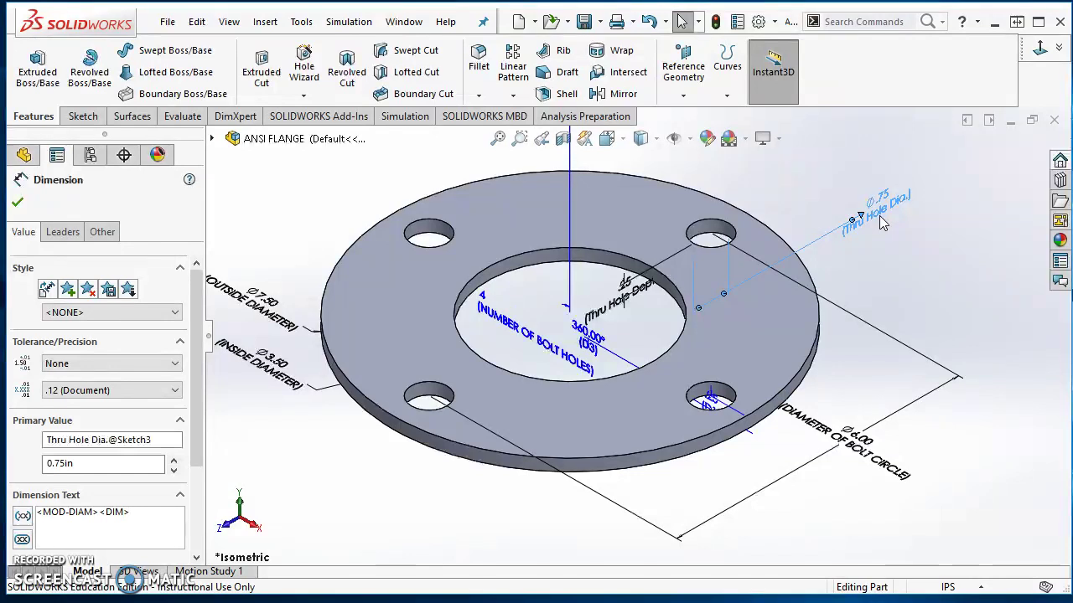
pyautogui.click(901, 283)
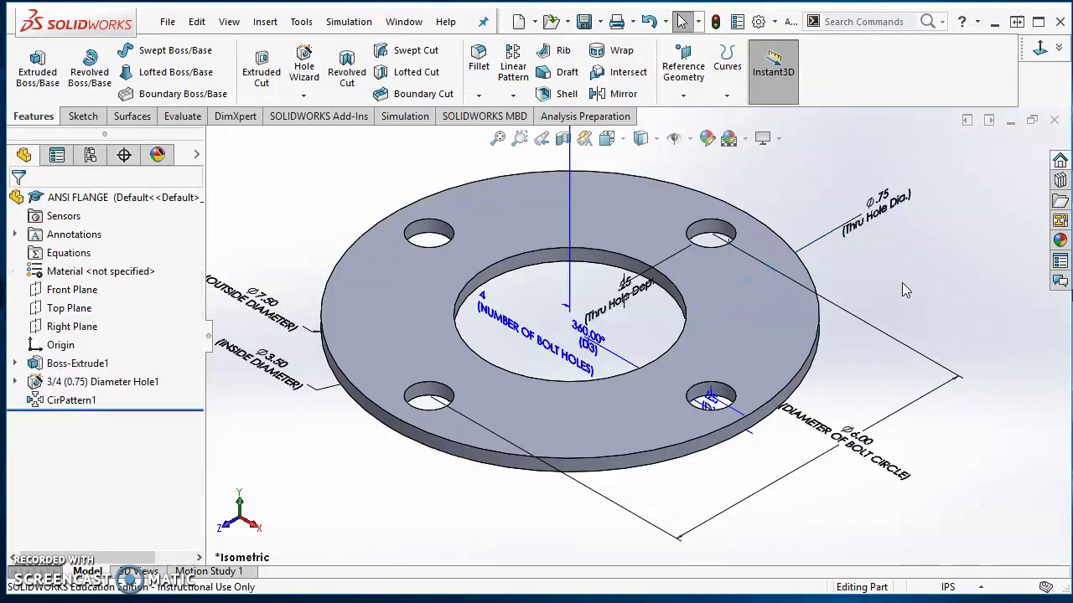
# Insert a blank design table that allows model edits to update it, adding none of the offered configurations or parameters
pyautogui.scroll(1, 653, 348)
pyautogui.scroll(1, 657, 350)
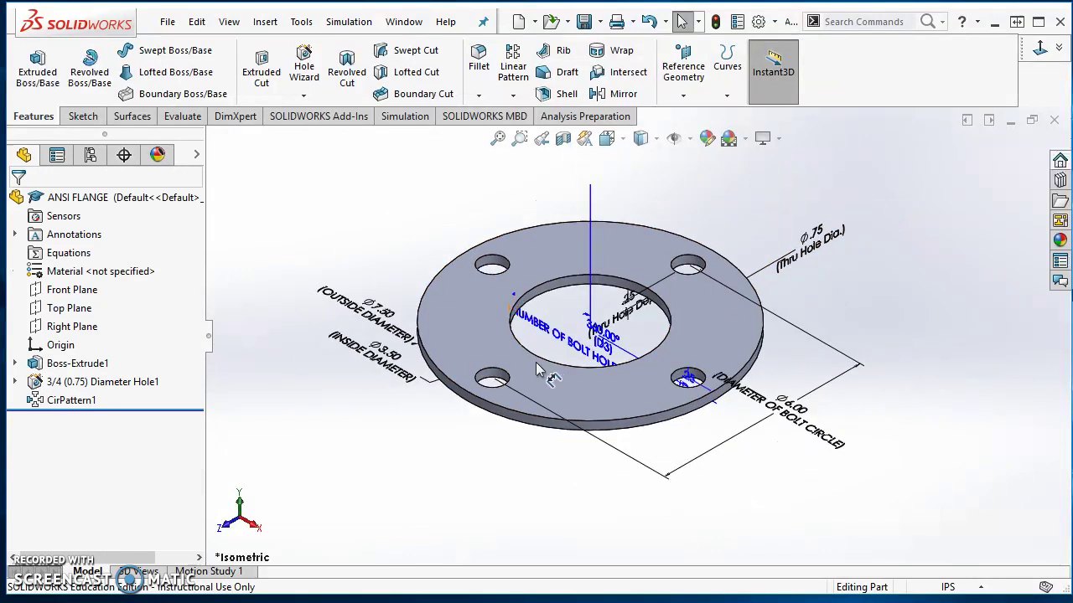
pyautogui.scroll(1, 469, 307)
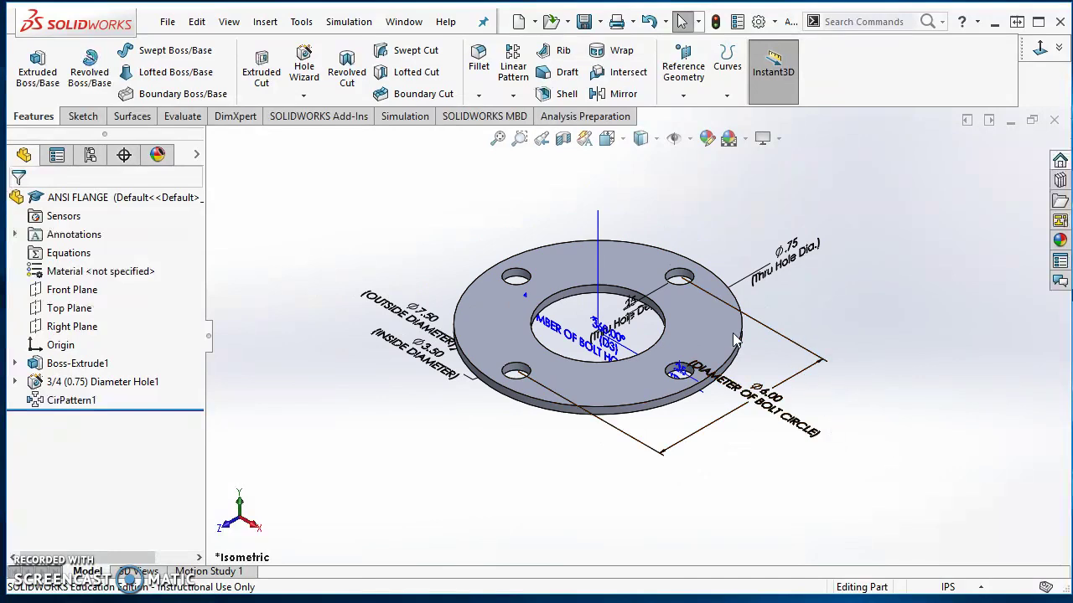
pyautogui.keyDown('ctrl'); pyautogui.moveTo(643, 341); pyautogui.dragTo(846, 433, button='middle'); pyautogui.keyUp('ctrl')
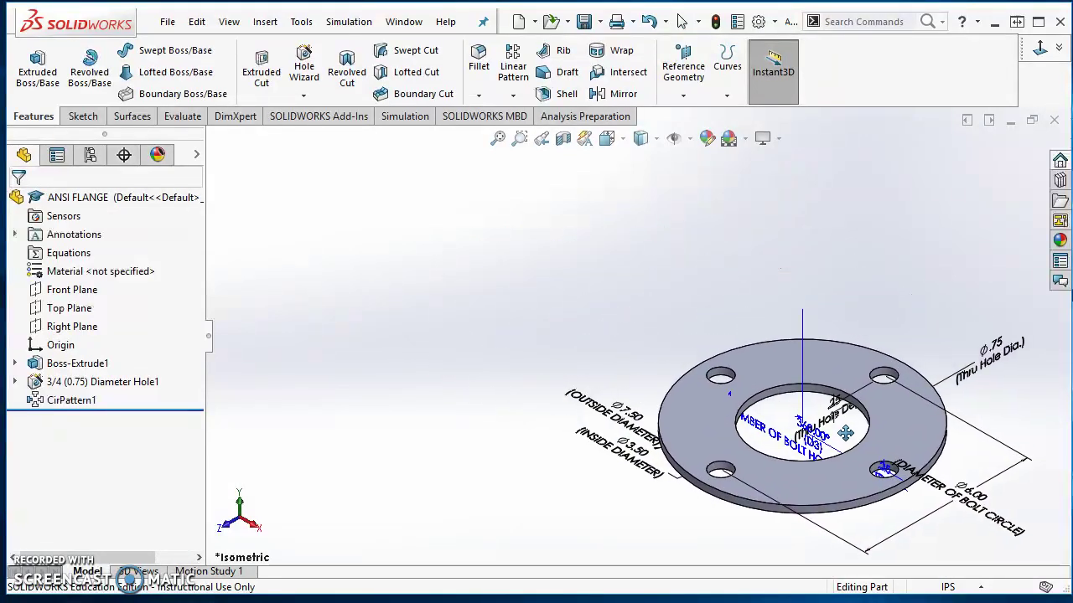
pyautogui.press('Escape')
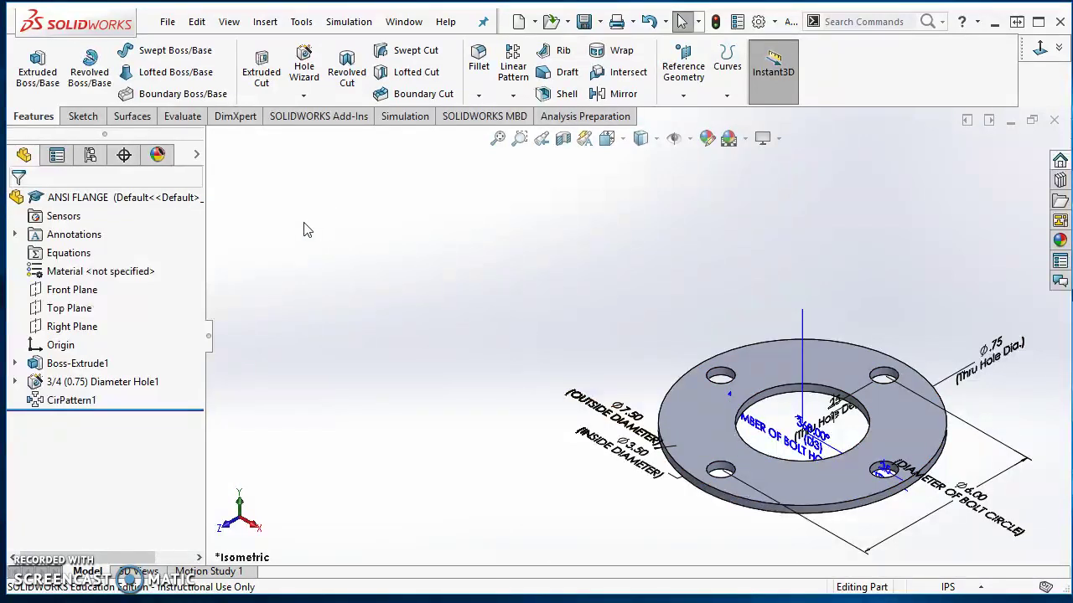
pyautogui.click(267, 21)
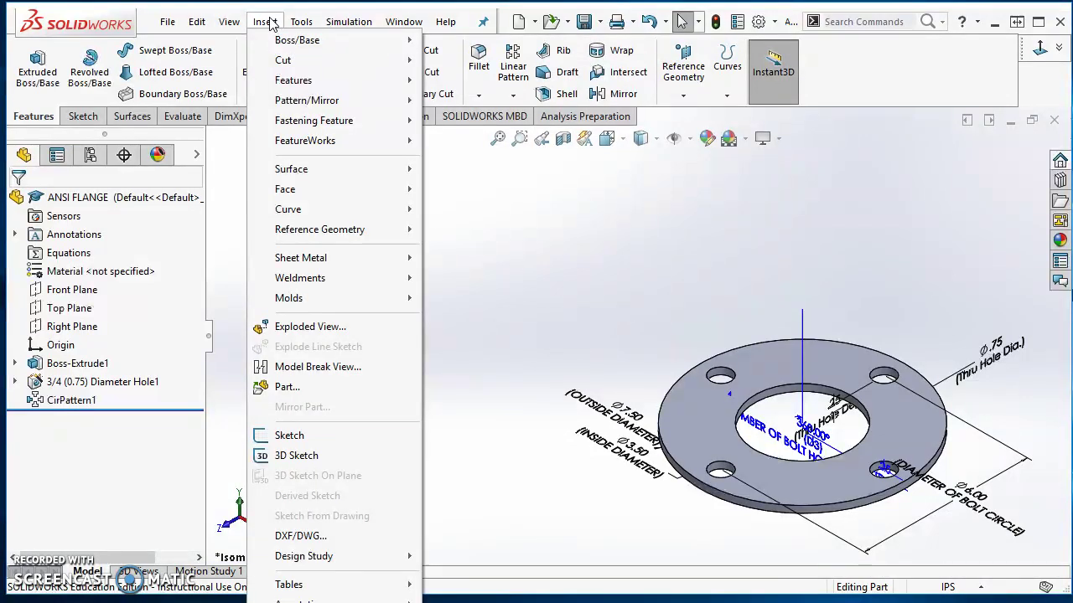
pyautogui.moveTo(370, 587)
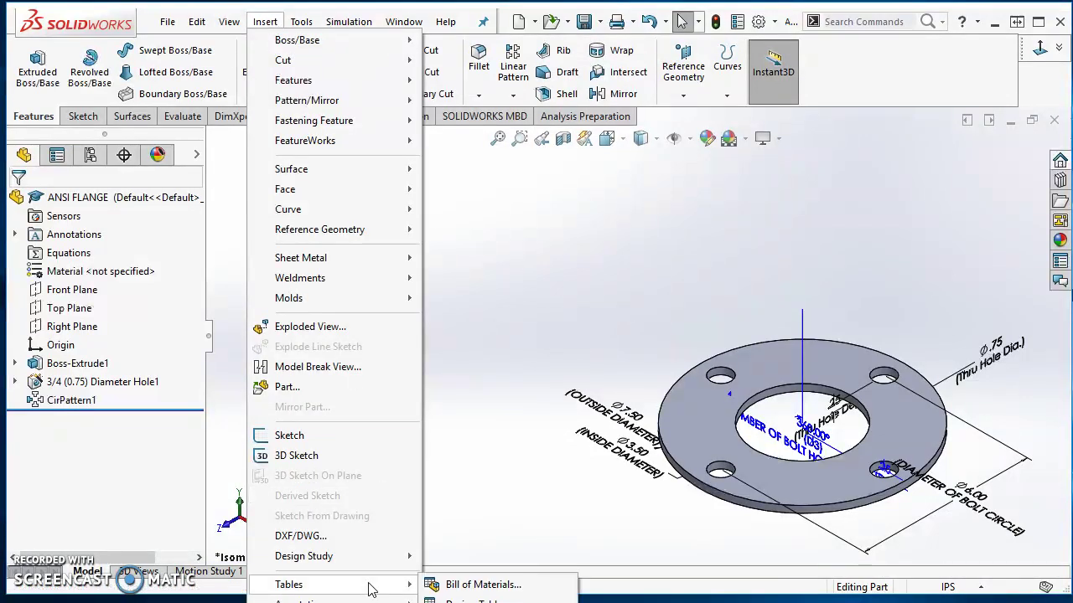
pyautogui.click(473, 601)
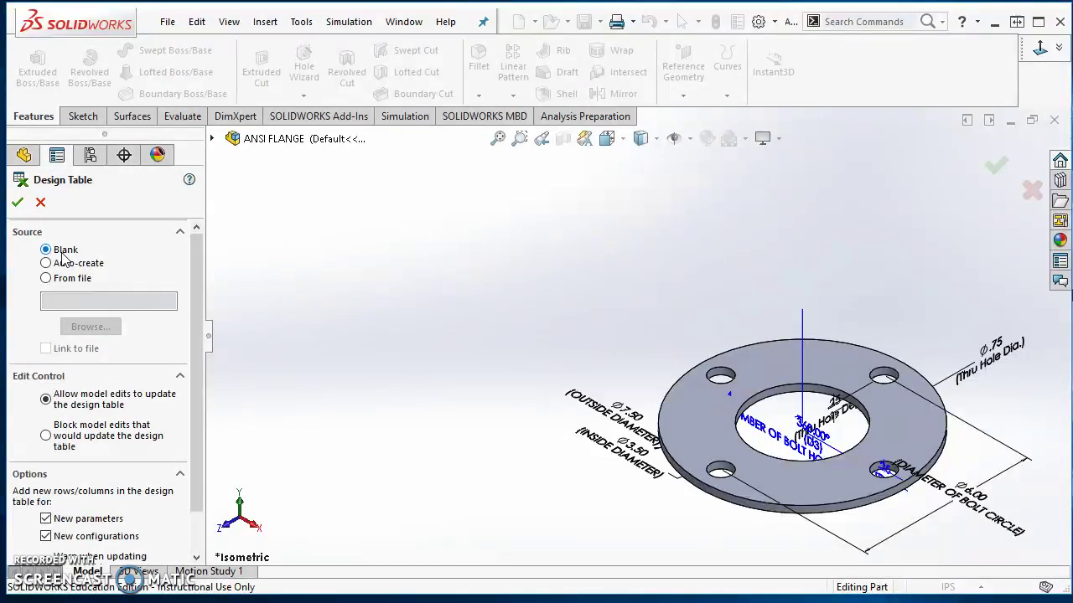
pyautogui.click(17, 202)
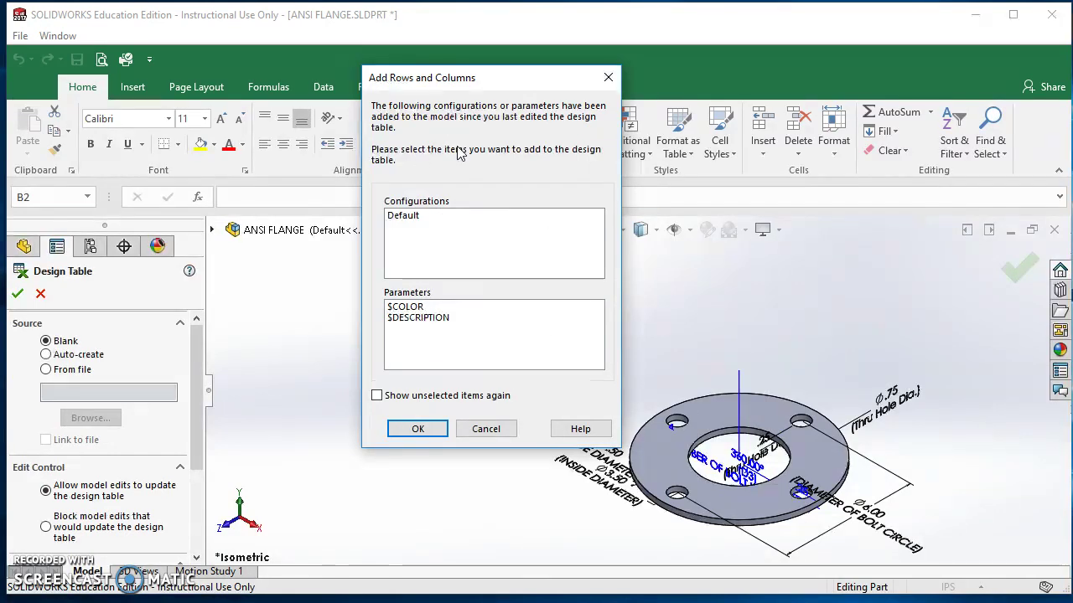
pyautogui.click(423, 429)
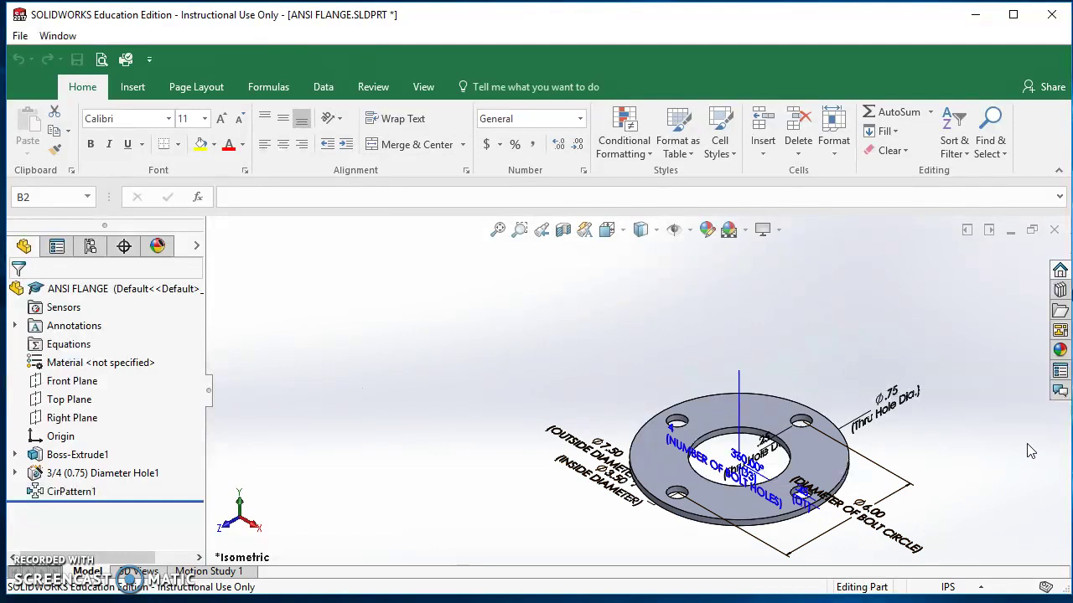
# Close the design table, dismiss the message, and open the part's list of configurations
pyautogui.click(1004, 489)
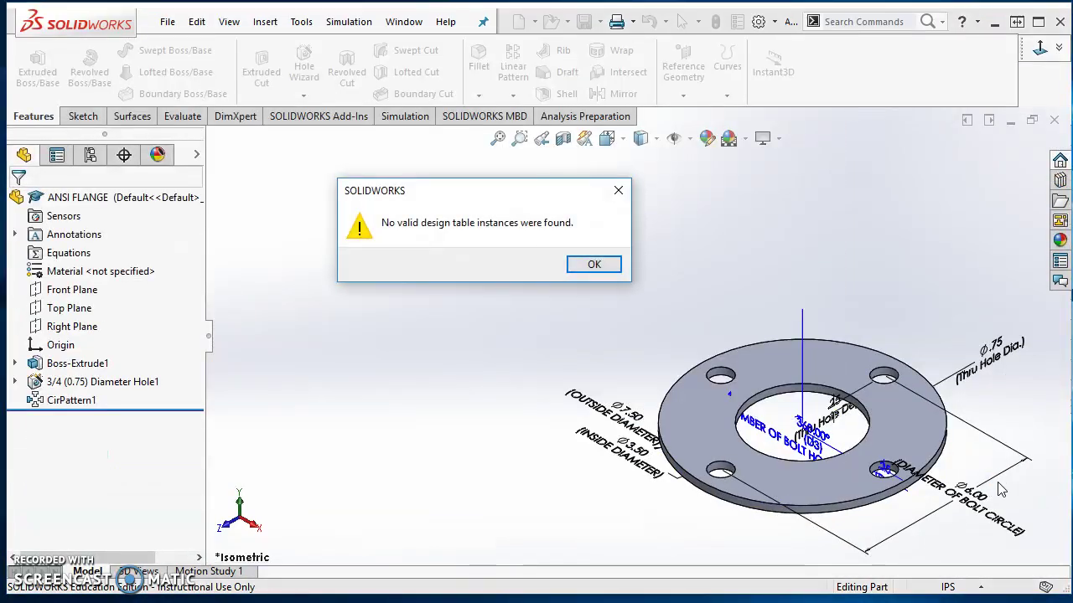
pyautogui.click(593, 265)
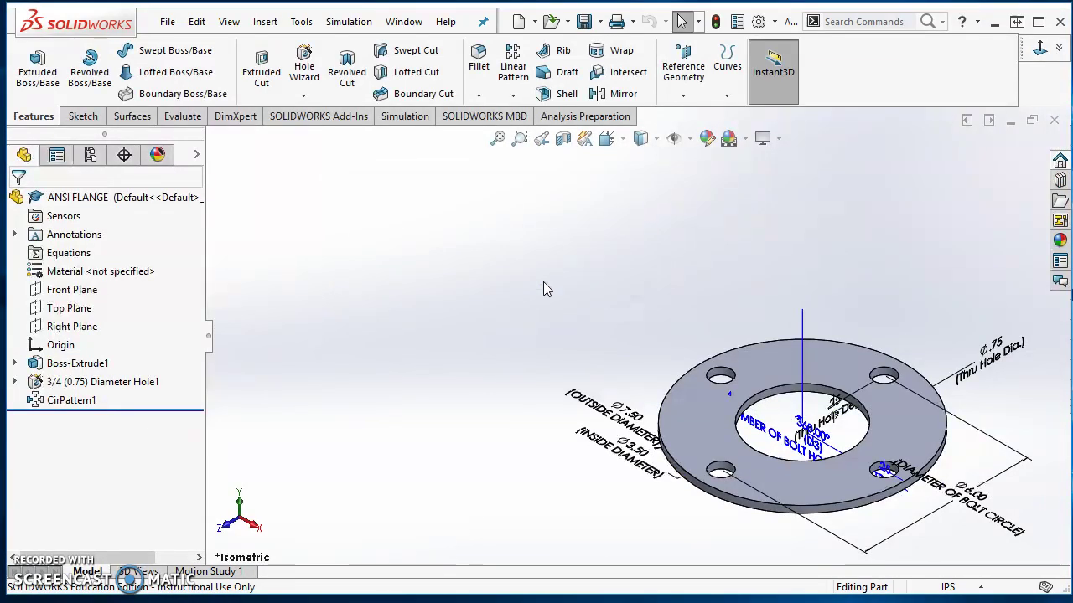
pyautogui.click(90, 155)
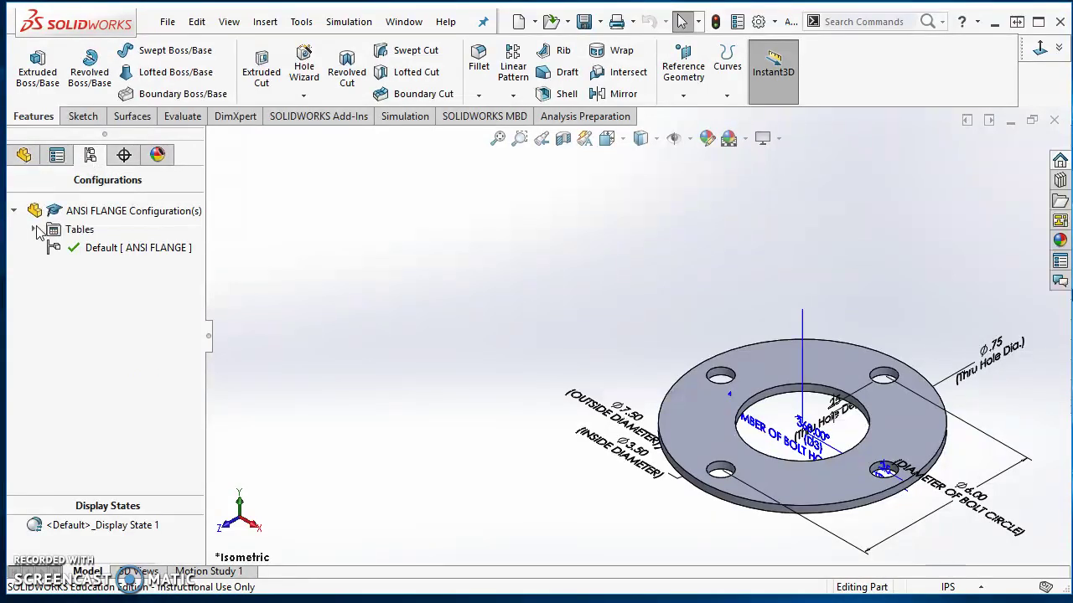
# Open the existing design table for editing and make it wider and shorter to uncover the flange below it
pyautogui.click(33, 230)
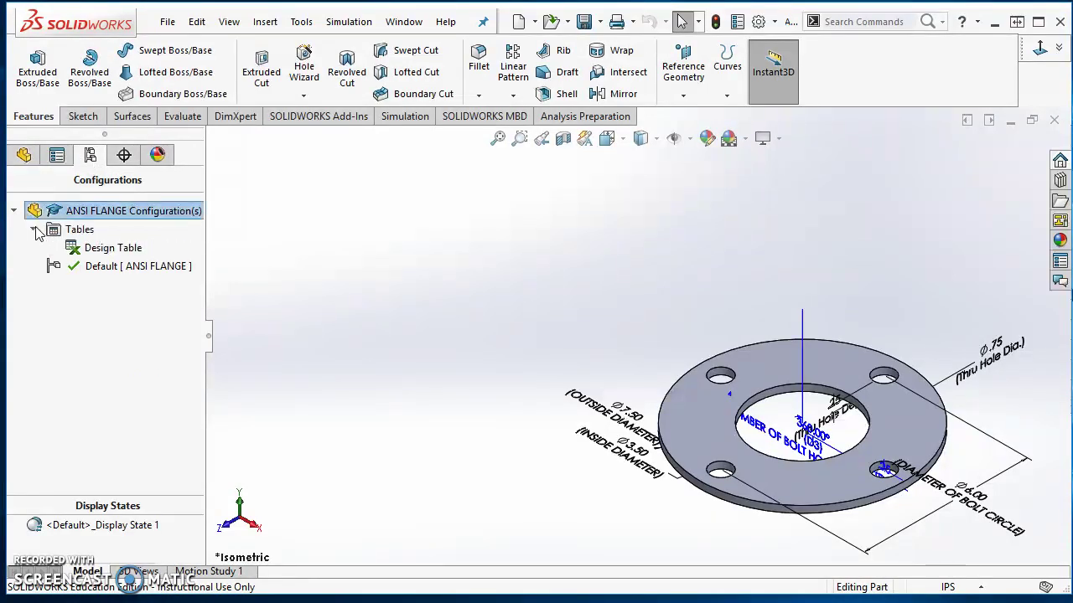
pyautogui.rightClick(114, 256)
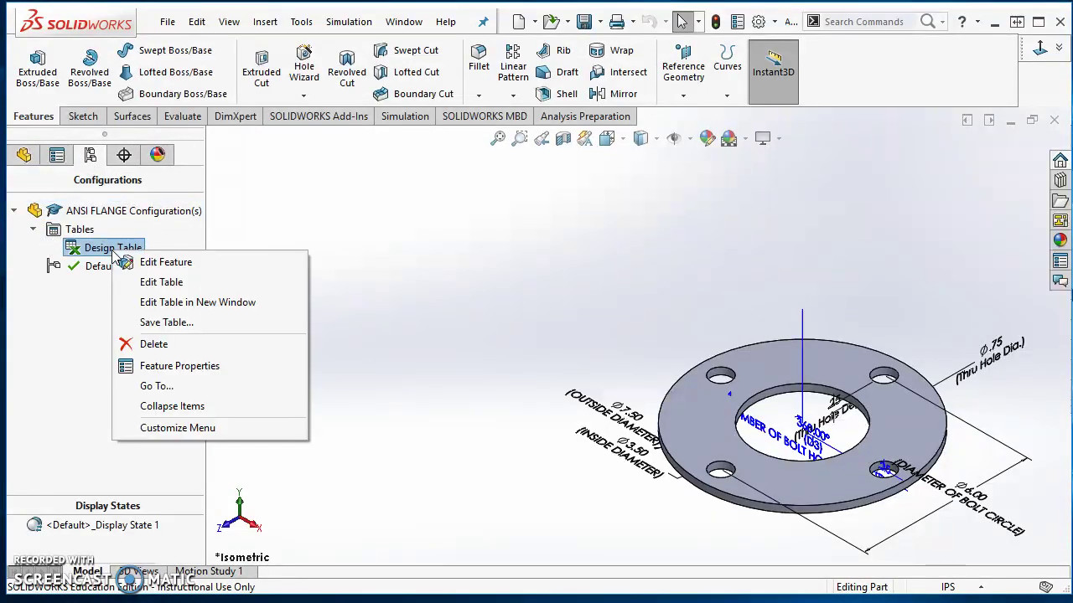
pyautogui.click(159, 287)
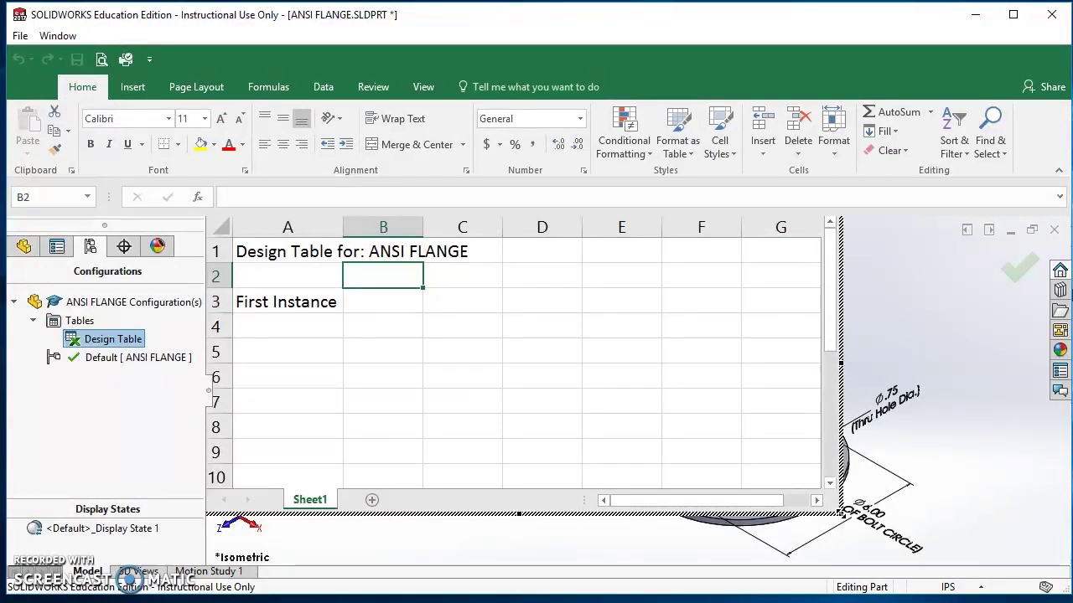
pyautogui.moveTo(840, 514); pyautogui.dragTo(948, 368)
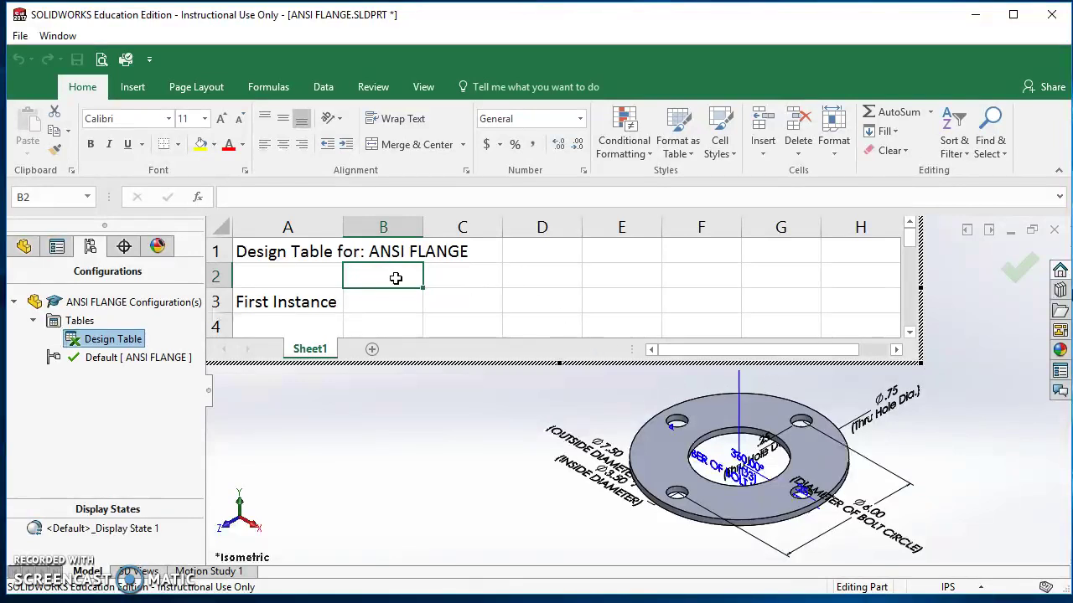
# Add the flange's INSIDE DIAMETER dimension from the model as the design table's first parameter column
pyautogui.click(476, 483)
pyautogui.scroll(-5, 476, 482)
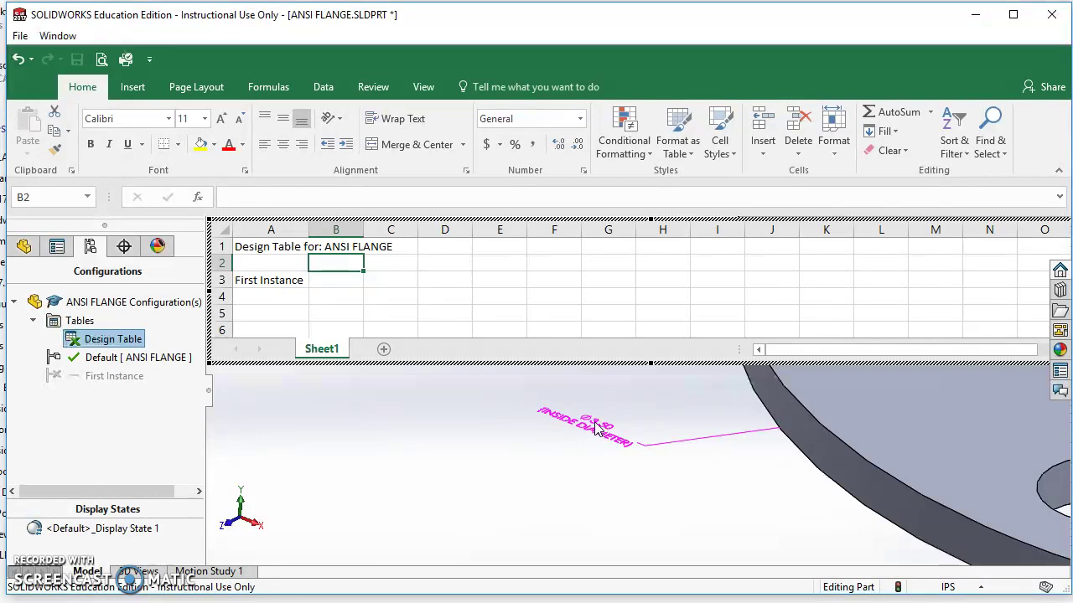
pyautogui.click(642, 444)
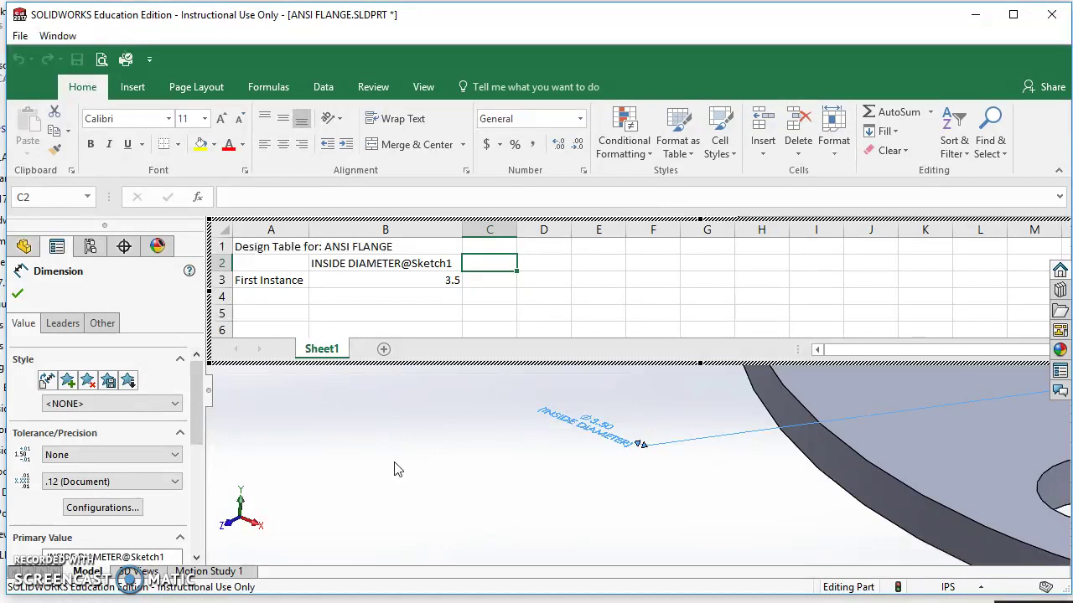
# Add the DIAMETER OF BOLT CIRCLE dimension from the model to the design table's second parameter column
pyautogui.moveTo(881, 462); pyautogui.dragTo(905, 466, button='middle')
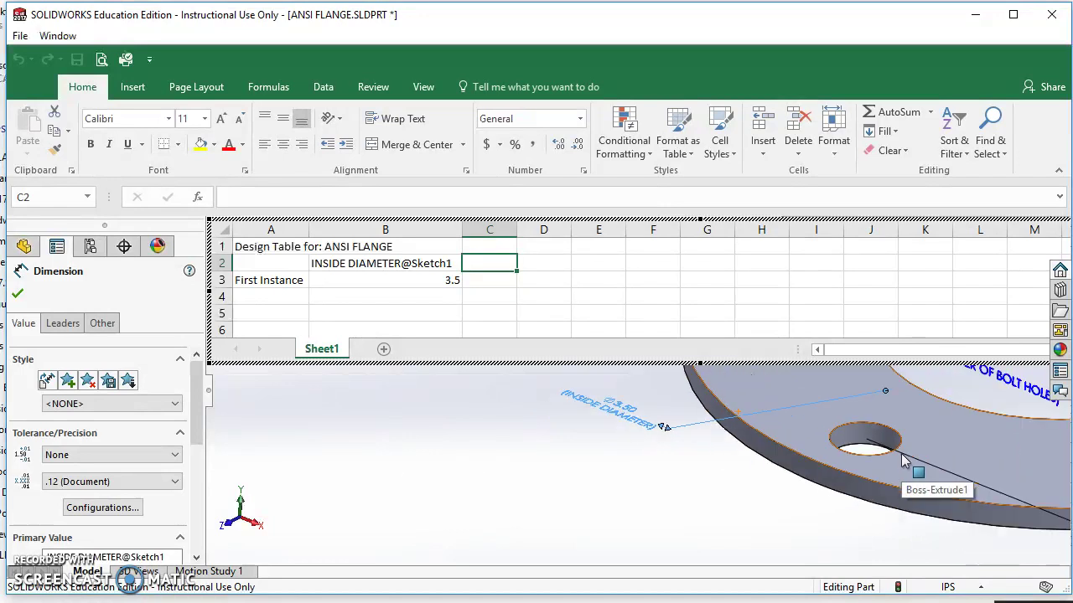
pyautogui.scroll(5, 901, 457)
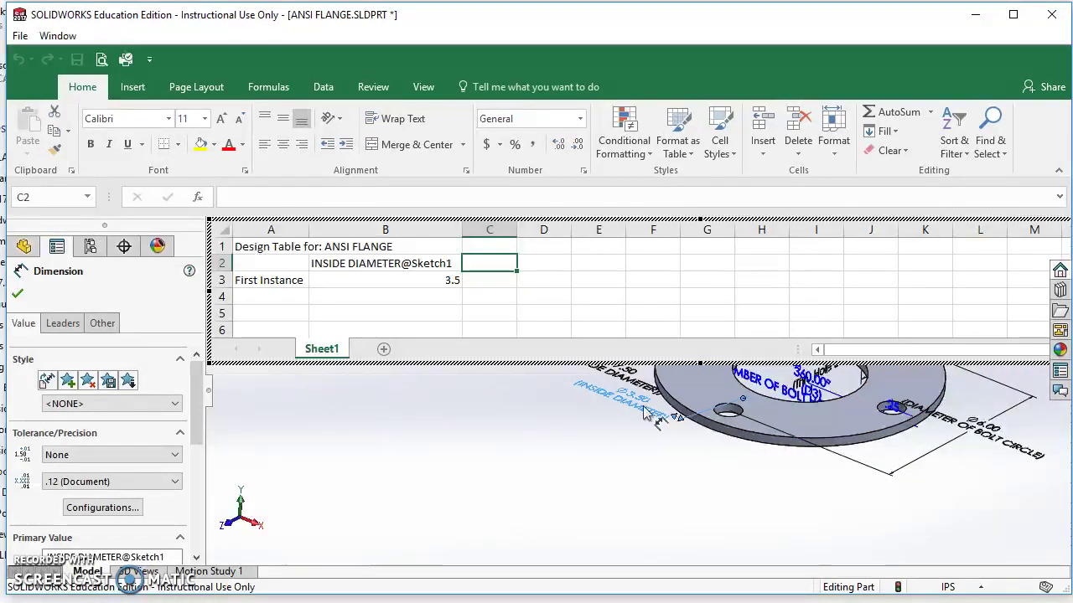
pyautogui.keyDown('ctrl'); pyautogui.moveTo(589, 417); pyautogui.dragTo(560, 473, button='middle'); pyautogui.keyUp('ctrl')
pyautogui.scroll(-3, 559, 473)
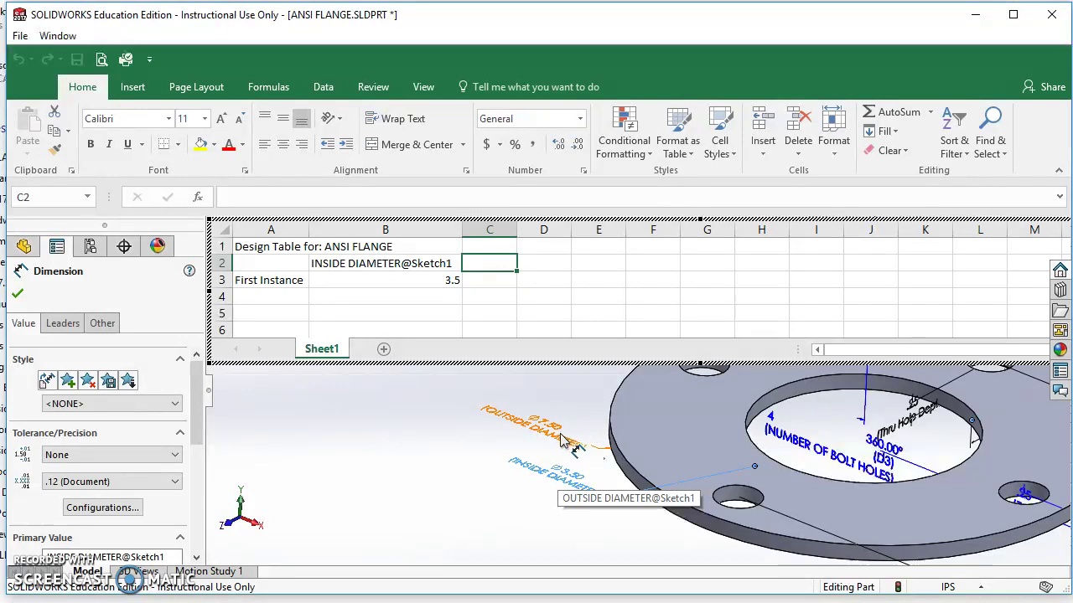
pyautogui.scroll(2, 830, 523)
pyautogui.scroll(2, 905, 509)
pyautogui.scroll(-5, 872, 473)
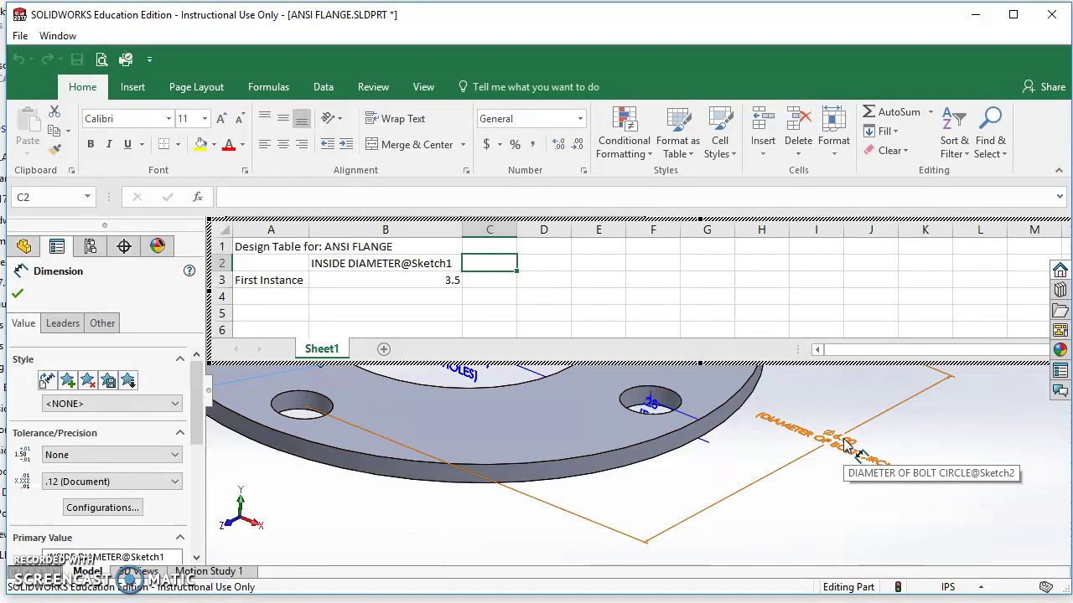
pyautogui.doubleClick(848, 450)
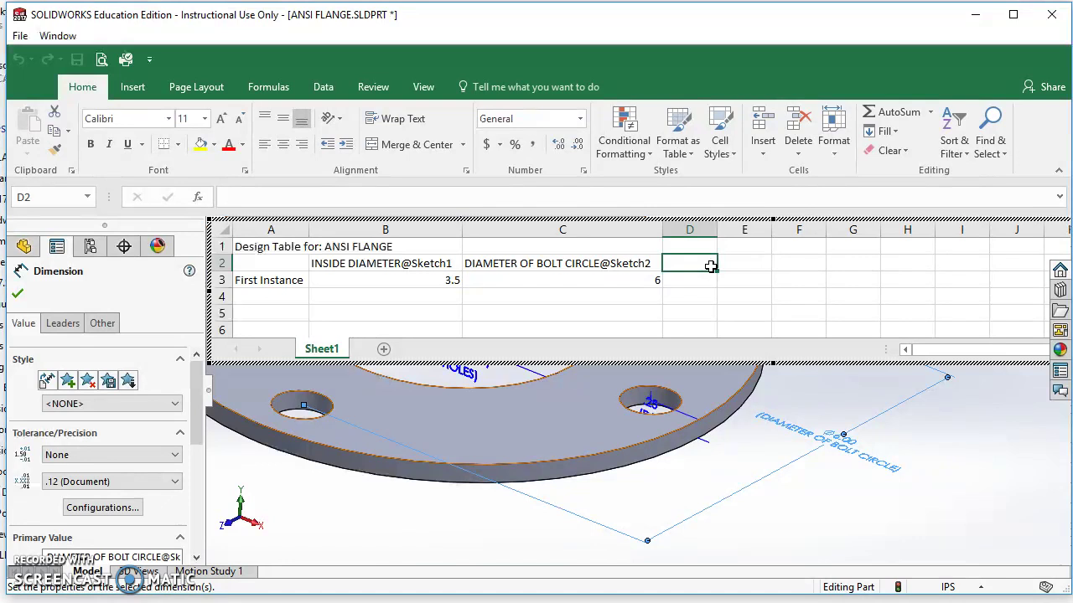
# Add the bolt hole's Thru Hole Dia. dimension from the model to the design table's third parameter column
pyautogui.scroll(3, 690, 419)
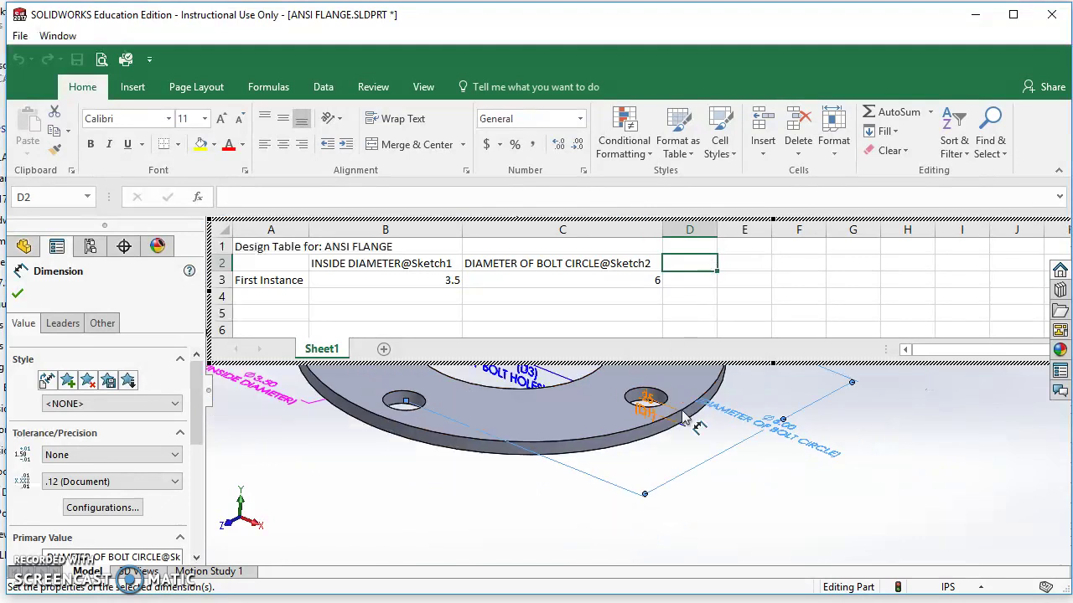
pyautogui.scroll(2, 647, 441)
pyautogui.keyDown('ctrl'); pyautogui.moveTo(742, 455); pyautogui.dragTo(798, 554, button='middle'); pyautogui.keyUp('ctrl')
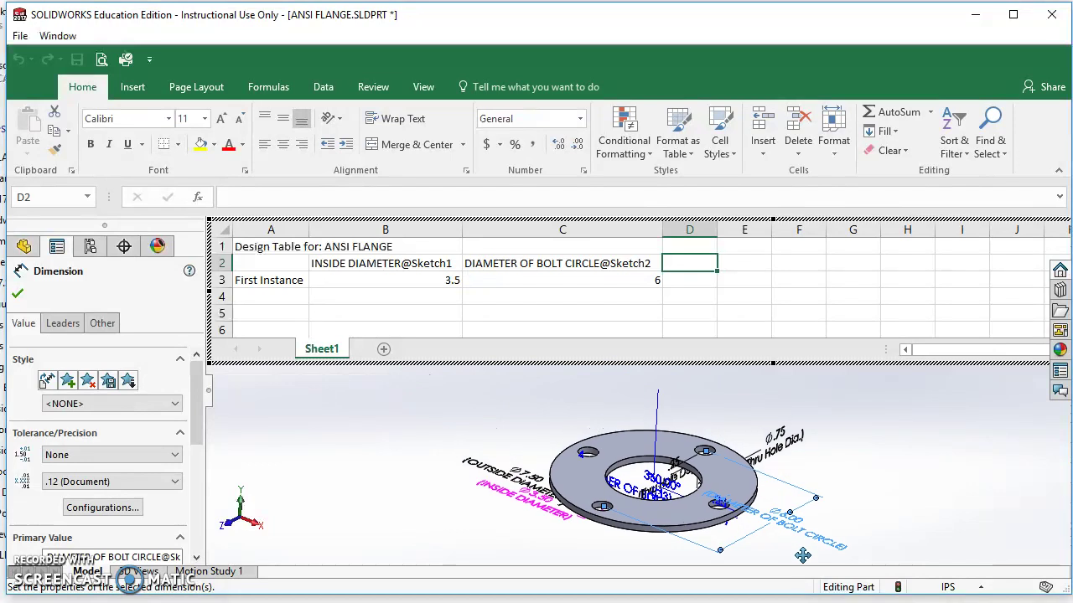
pyautogui.scroll(-2, 775, 484)
pyautogui.scroll(-2, 745, 456)
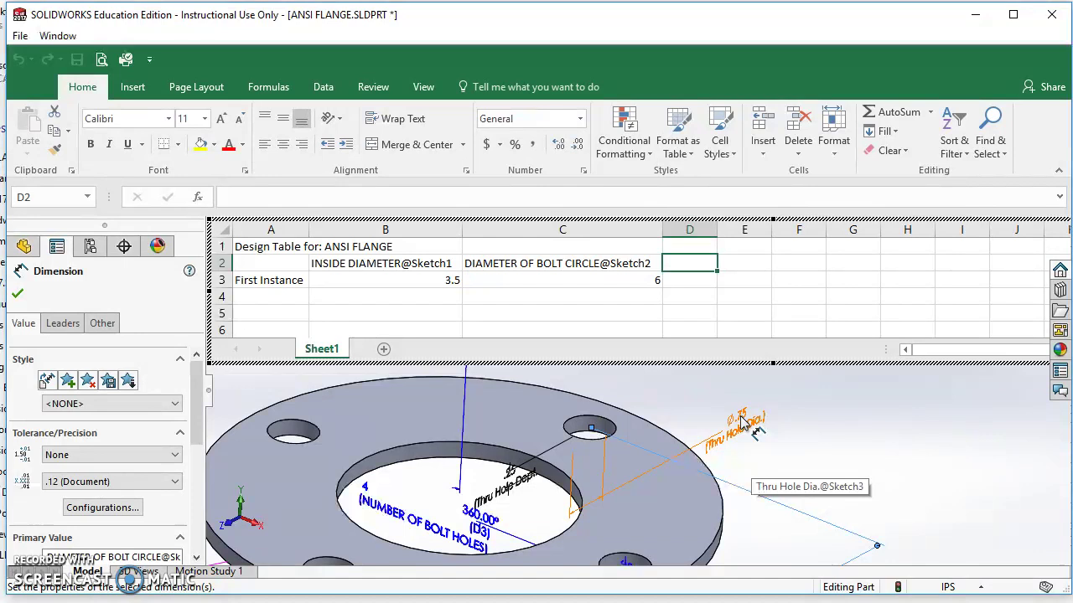
pyautogui.doubleClick(741, 421)
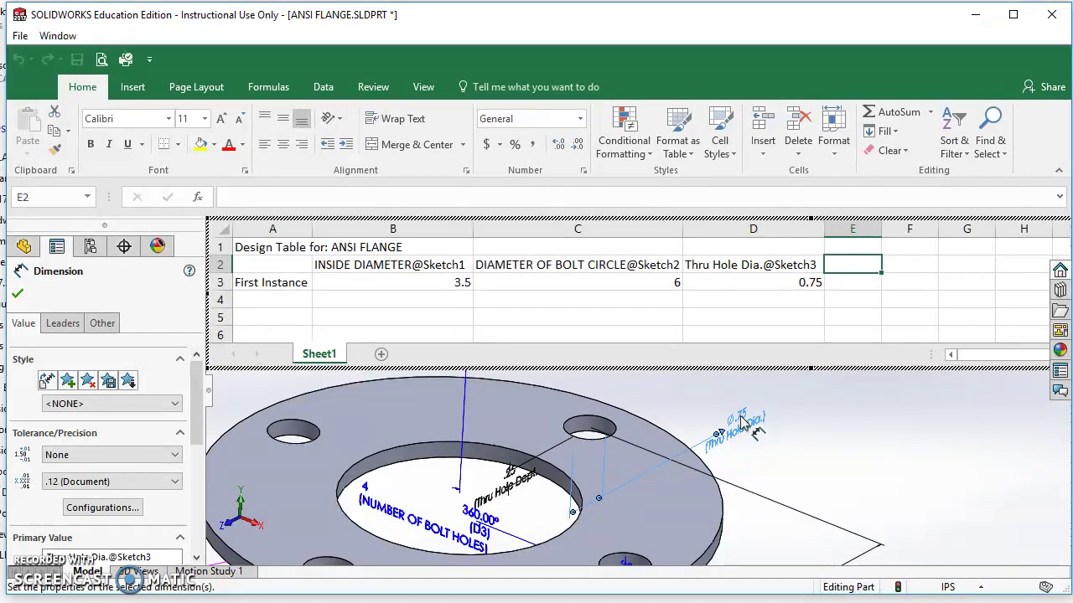
# Add the circular pattern's NUMBER OF BOLT HOLES value from the model to the design table's fourth parameter column
pyautogui.scroll(1, 739, 429)
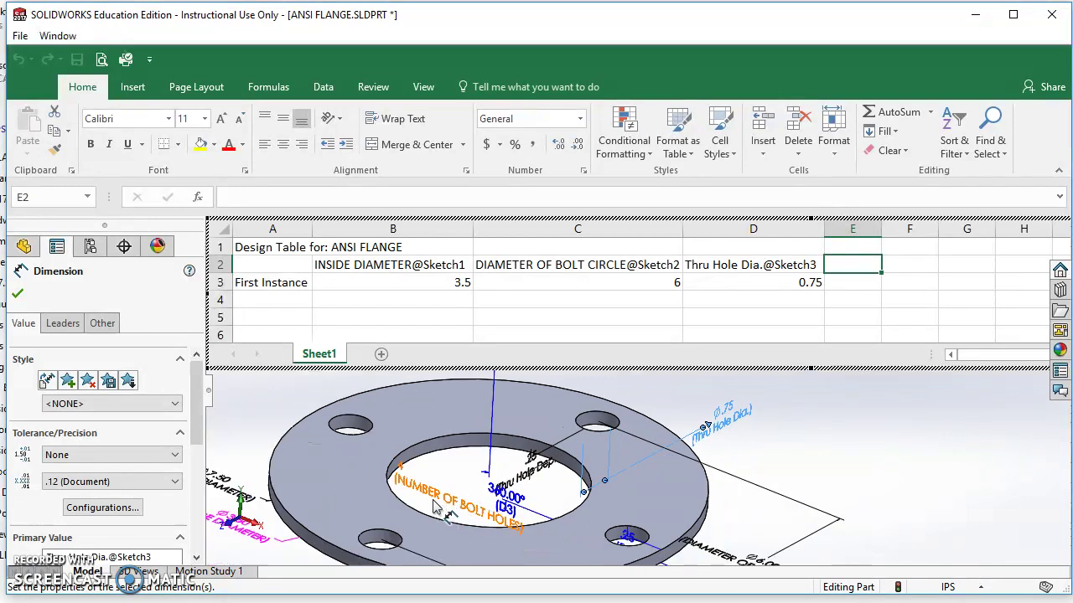
pyautogui.scroll(-3, 434, 505)
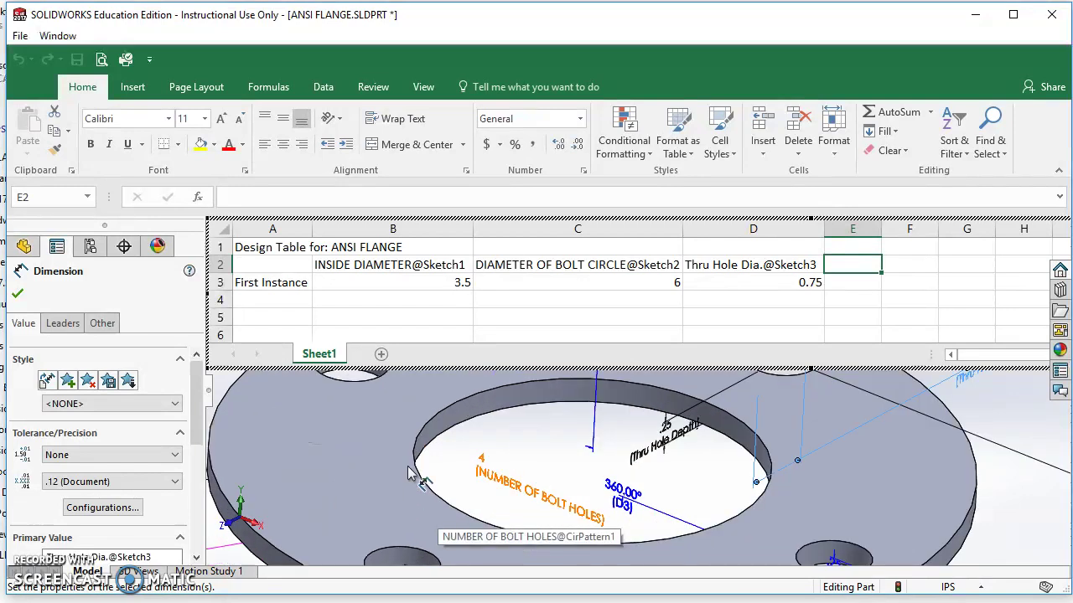
pyautogui.click(498, 486)
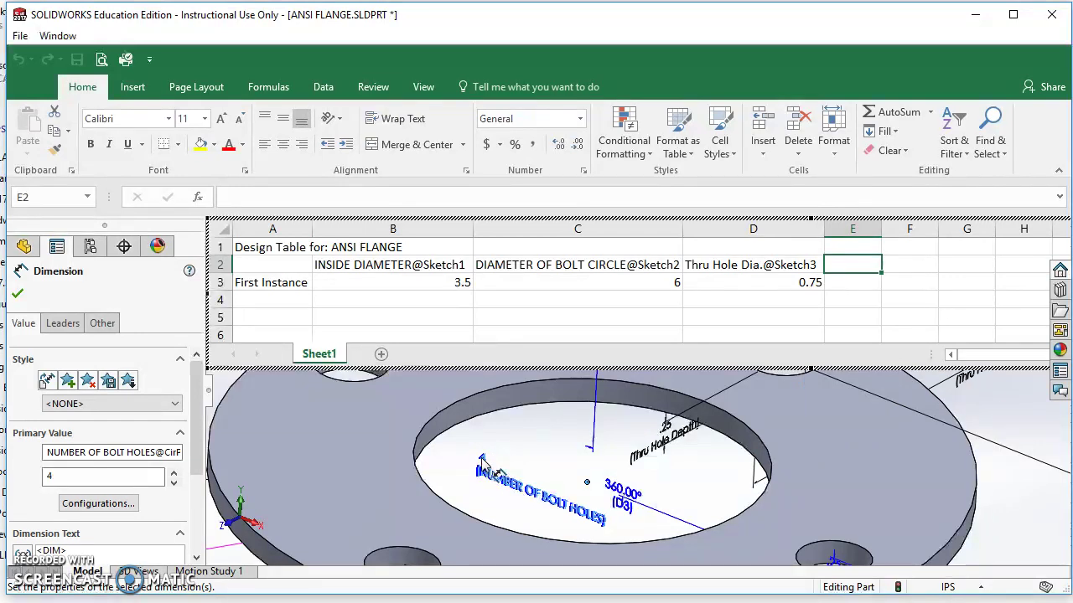
pyautogui.doubleClick(484, 461)
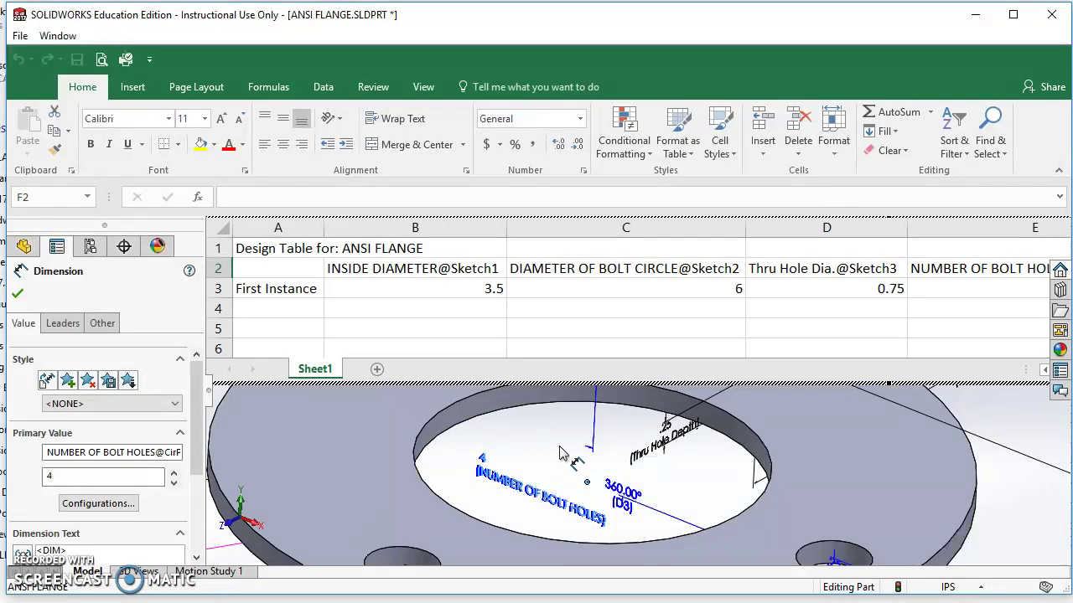
# Add the flange's OUTSIDE DIAMETER dimension from the model to the design table's fifth parameter column
pyautogui.scroll(3, 553, 444)
pyautogui.scroll(-3, 351, 442)
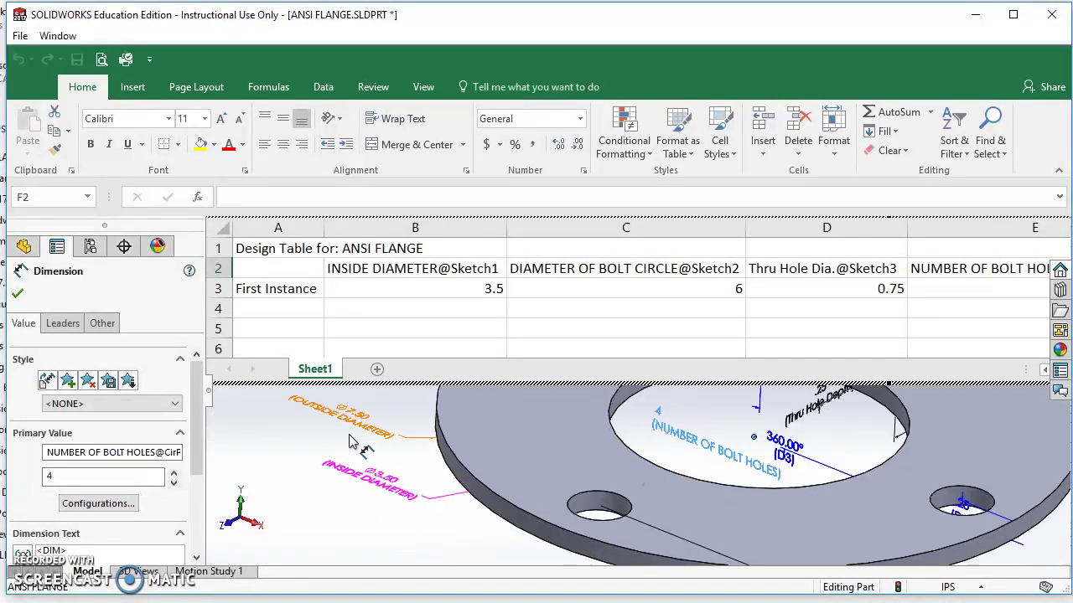
pyautogui.scroll(-1, 356, 434)
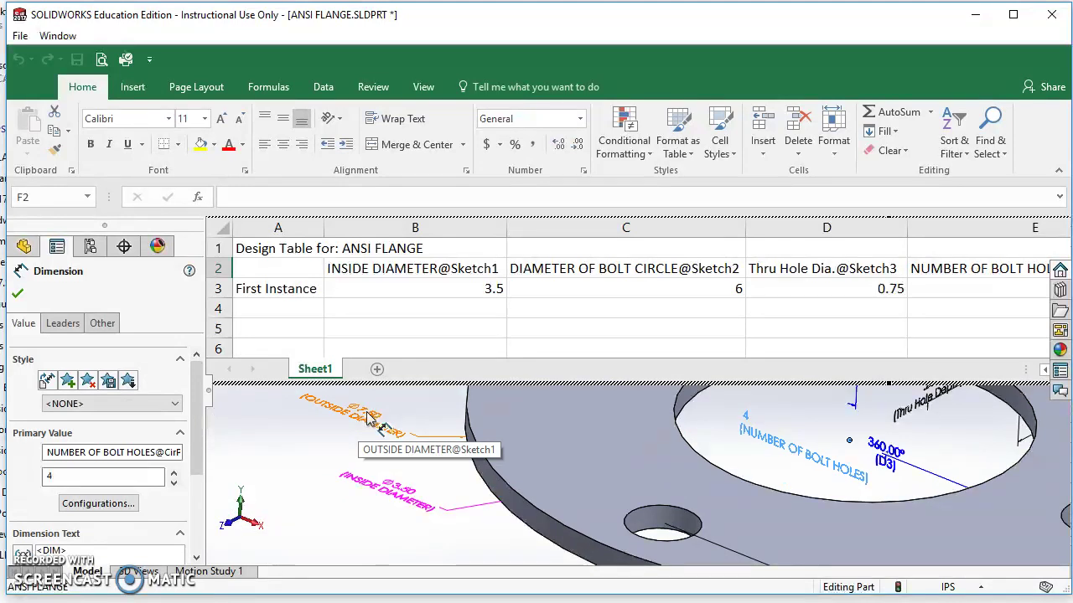
pyautogui.doubleClick(369, 417)
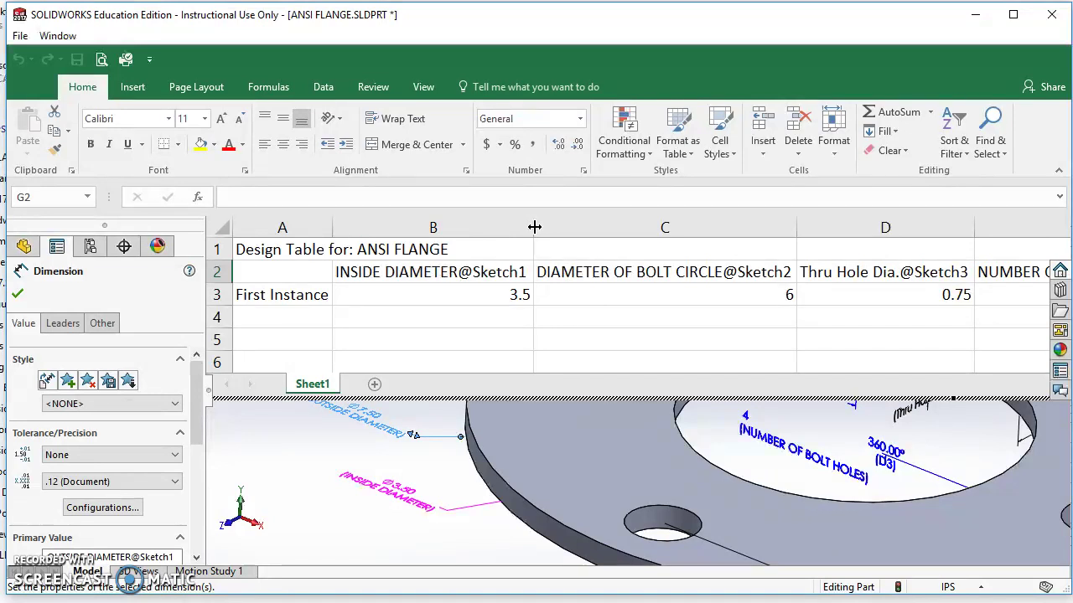
# Narrow columns B through F of the design table so all five parameters fit in view
pyautogui.moveTo(534, 227); pyautogui.dragTo(428, 227)
pyautogui.moveTo(690, 233); pyautogui.dragTo(685, 232)
pyautogui.moveTo(555, 229); pyautogui.dragTo(556, 228)
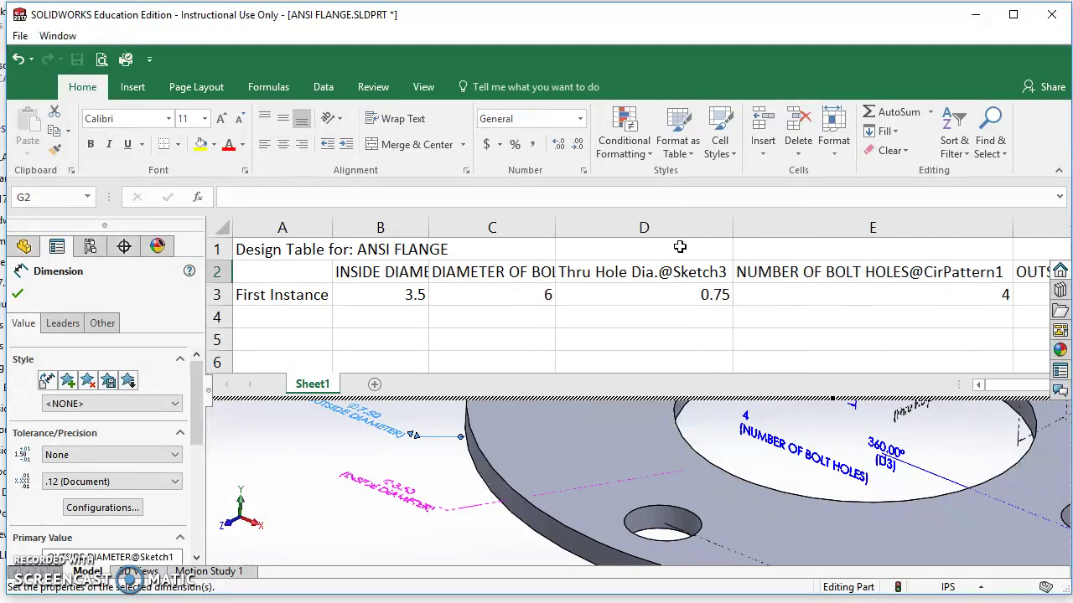
pyautogui.moveTo(728, 227); pyautogui.dragTo(645, 237)
pyautogui.moveTo(920, 231); pyautogui.dragTo(781, 238)
pyautogui.moveTo(998, 228); pyautogui.dragTo(947, 232)
# Rename the First Instance configuration to 3 INCH and add configuration rows 8 INCH and 10 INCH below it
pyautogui.click(302, 294)
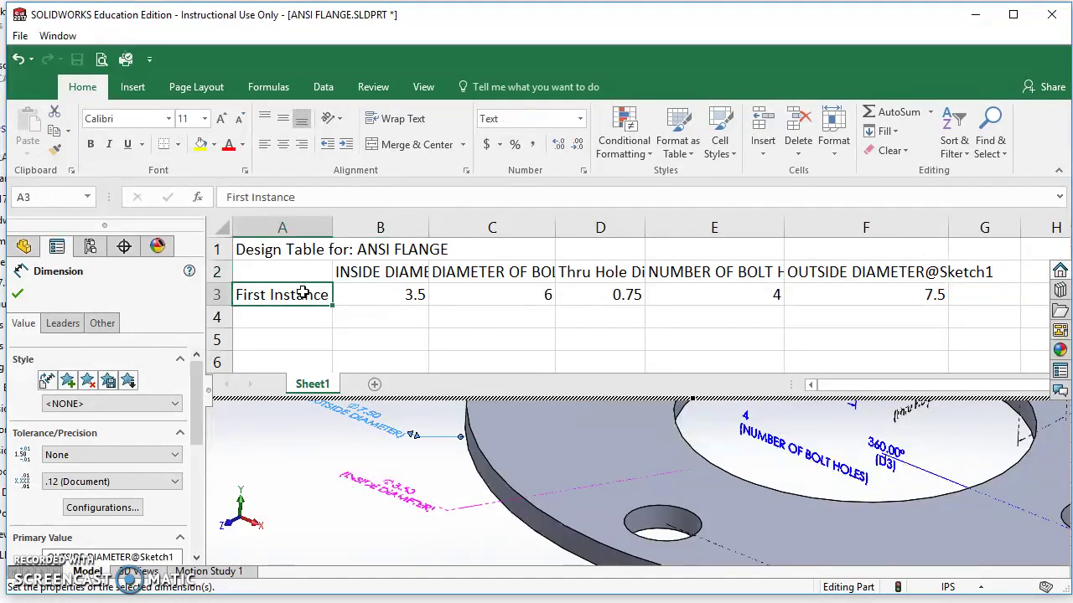
pyautogui.write('3')
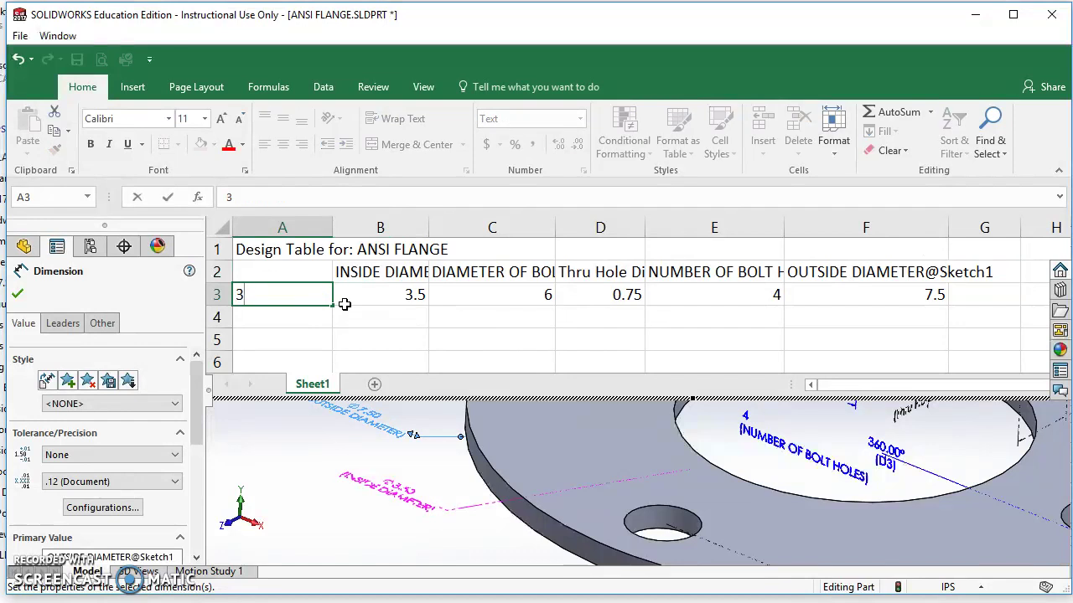
pyautogui.write(' INCH')
pyautogui.press('Return')
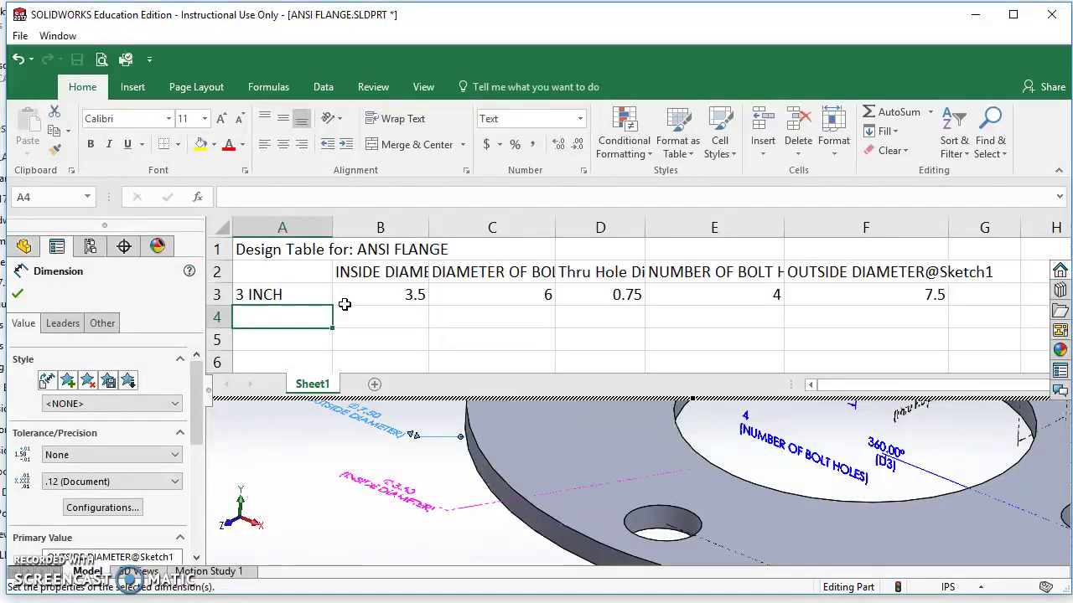
pyautogui.write('8 INCH')
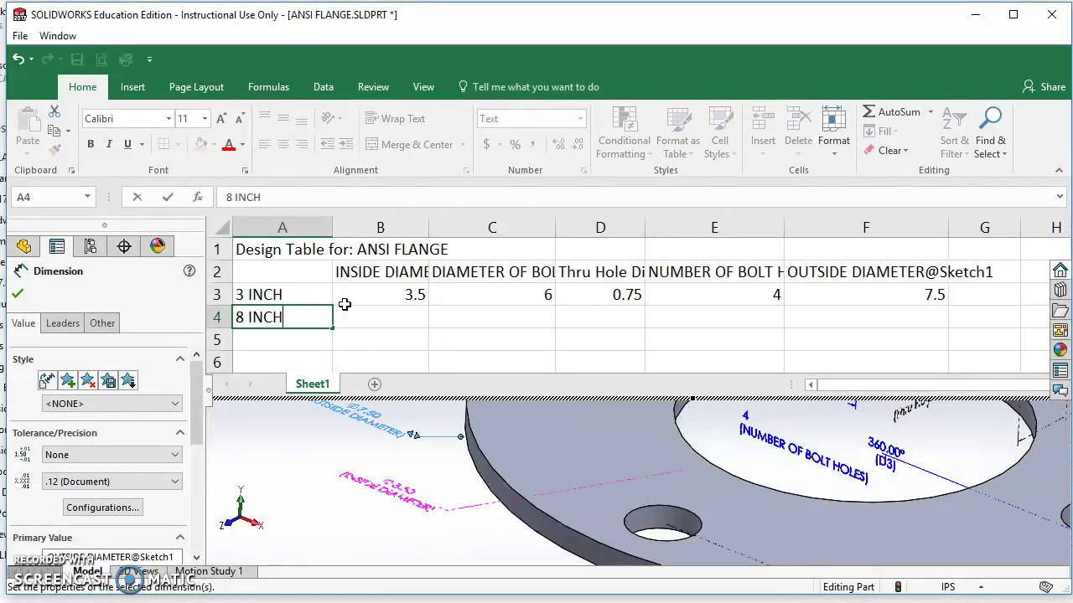
pyautogui.press('Return')
pyautogui.write('10 INCH')
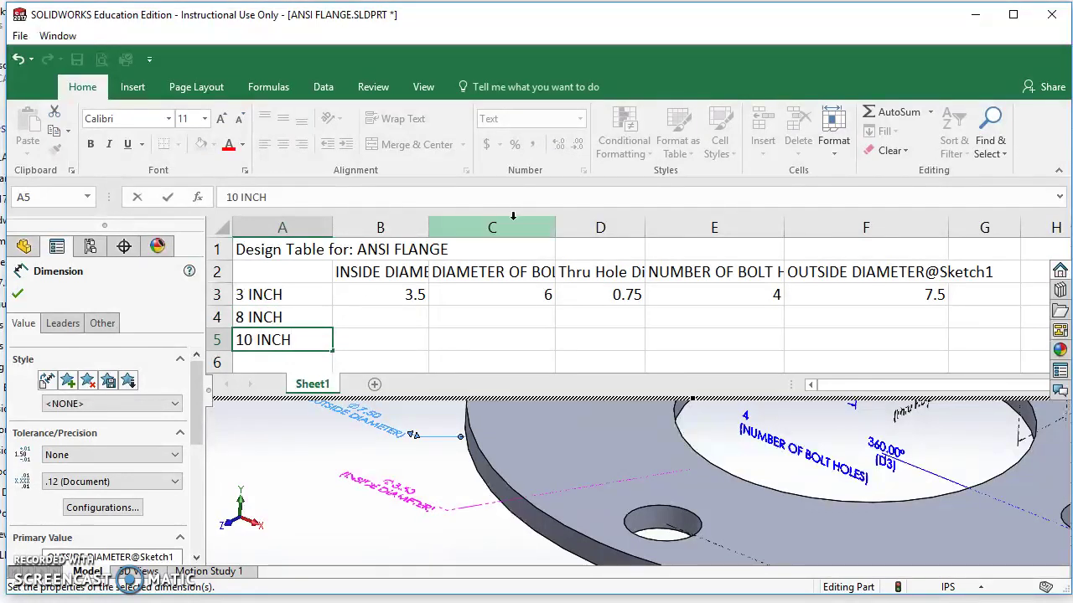
# Fill the 8 INCH row with inside diameter 8.625, bolt circle 11.75, hole diameter .875, 8 bolt holes and outside diameter 13.5
pyautogui.click(406, 318)
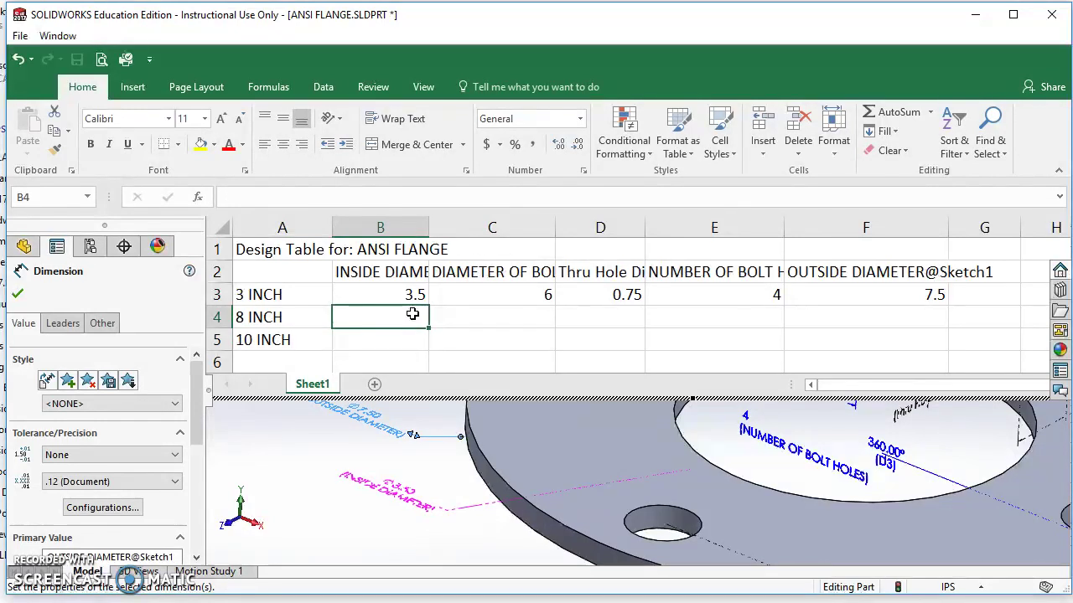
pyautogui.write('8.625')
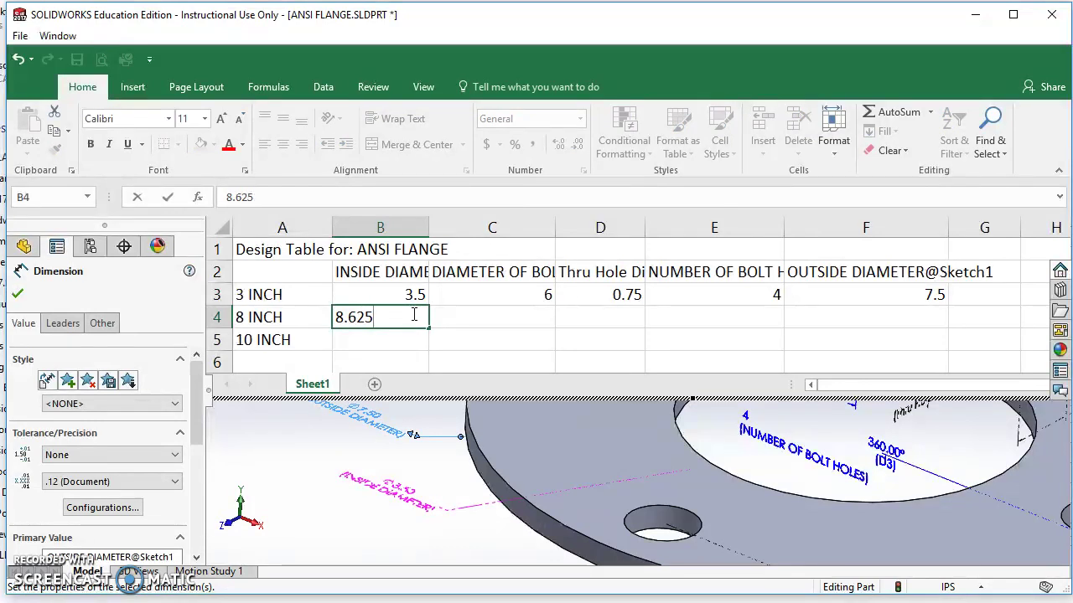
pyautogui.press('Tab')
pyautogui.write('11.')
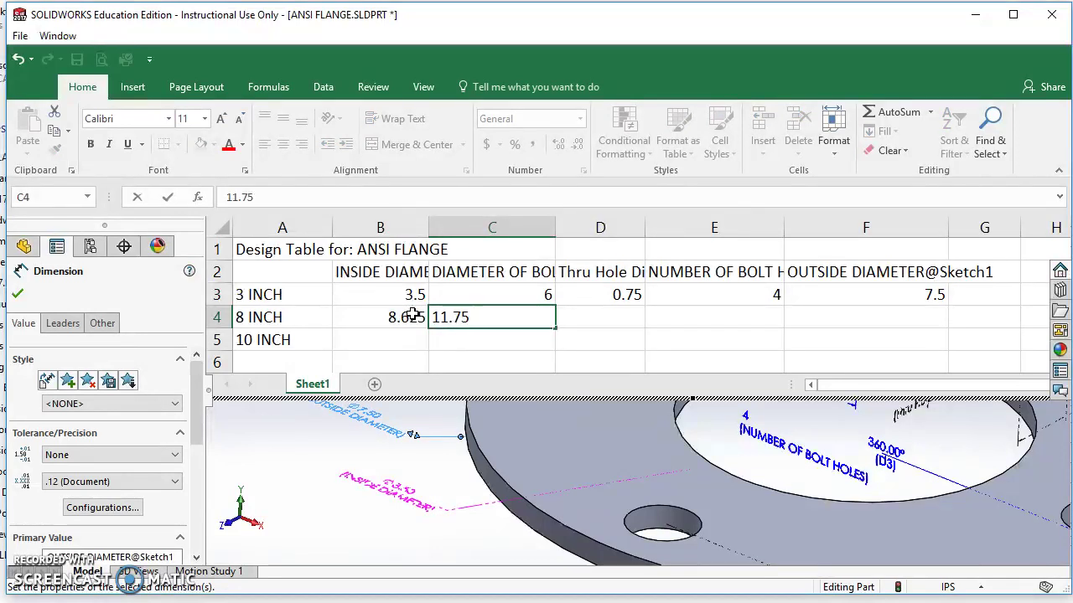
pyautogui.press('Tab')
pyautogui.write('.875')
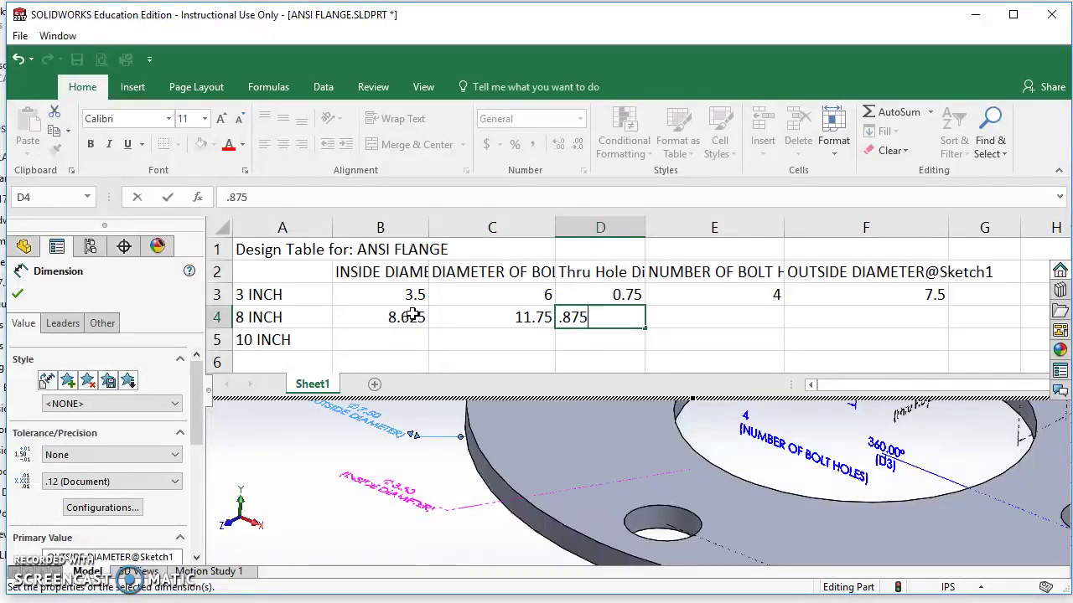
pyautogui.press('Tab')
pyautogui.write('8')
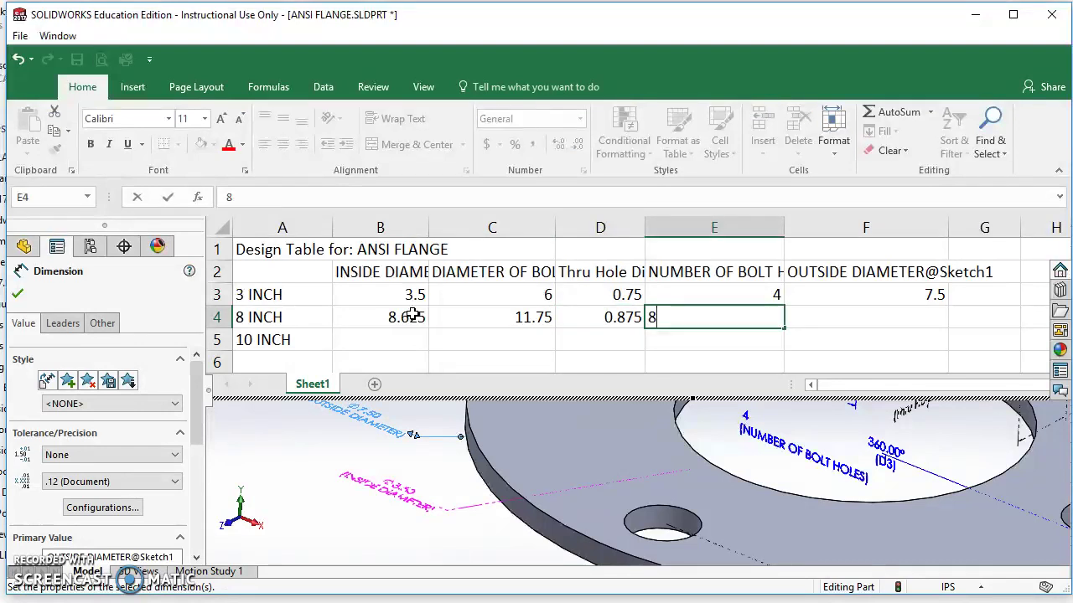
pyautogui.press('Tab')
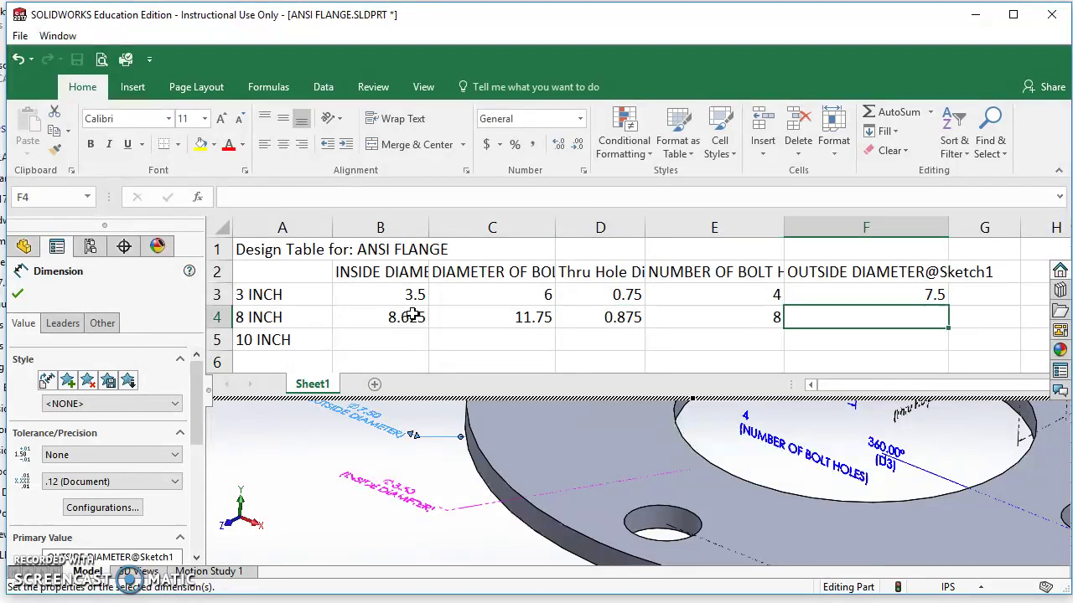
pyautogui.write('13.5')
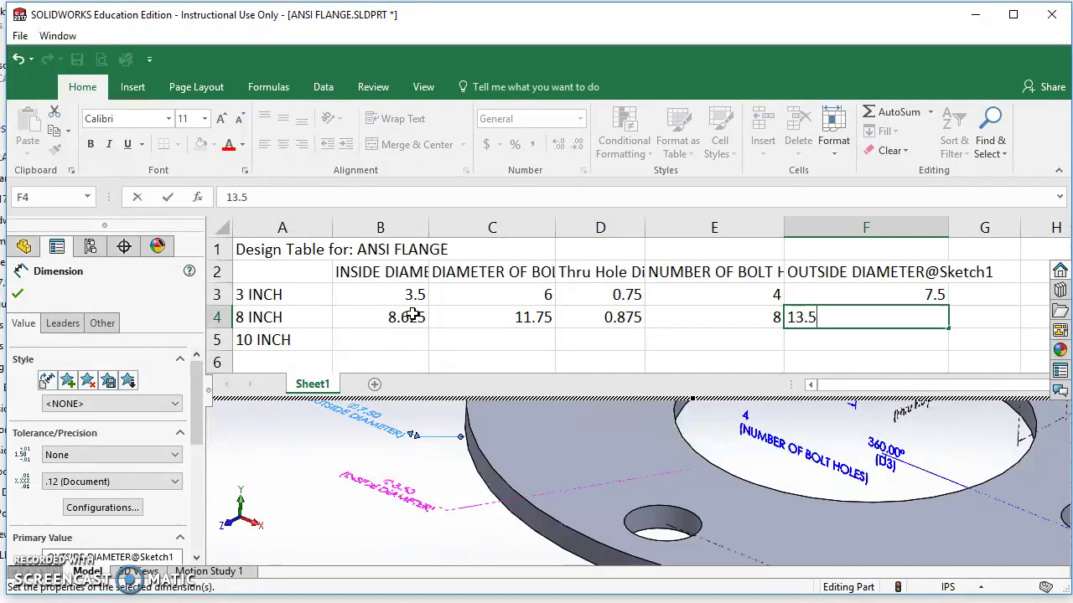
# Fill the 10 INCH row with inside diameter 10.75, bolt circle 14.25, hole diameter 1, 12 bolt holes and outside diameter 16
pyautogui.press('Return')
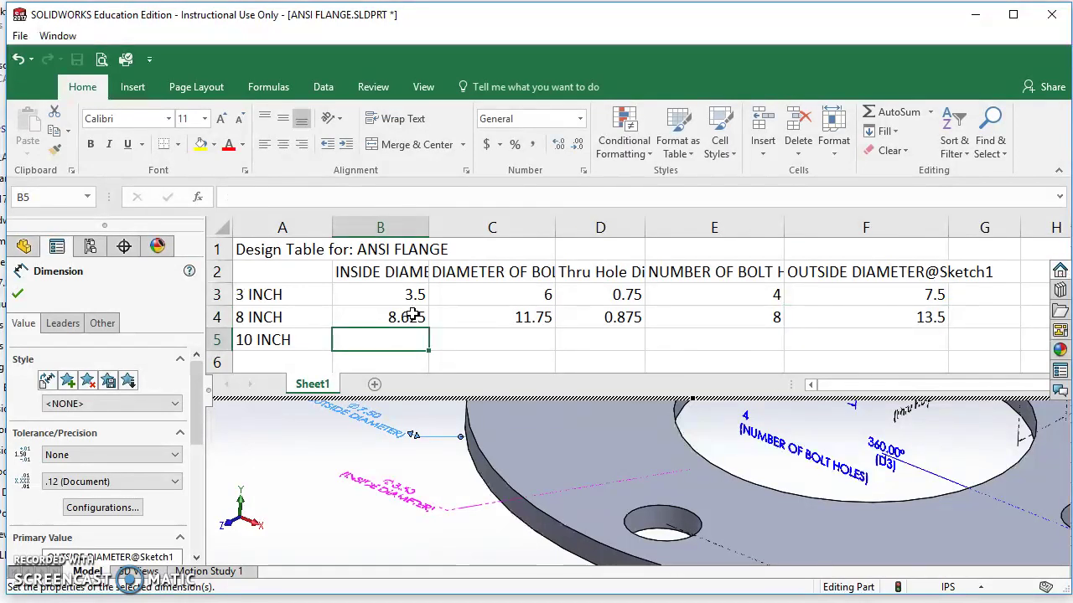
pyautogui.write('10.75')
pyautogui.press('Tab')
pyautogui.write('14.2')
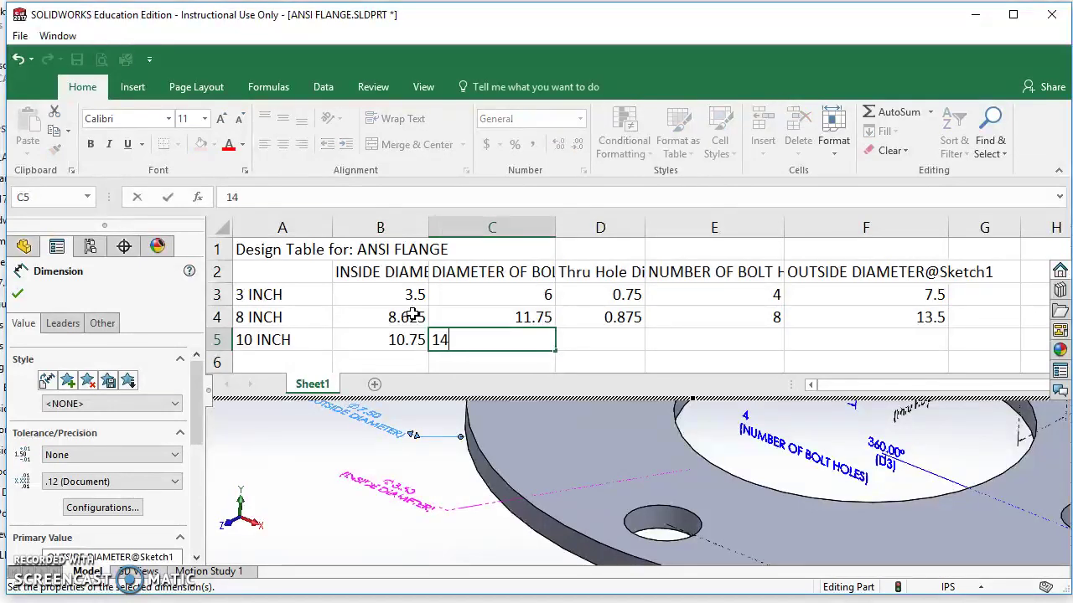
pyautogui.press('Tab')
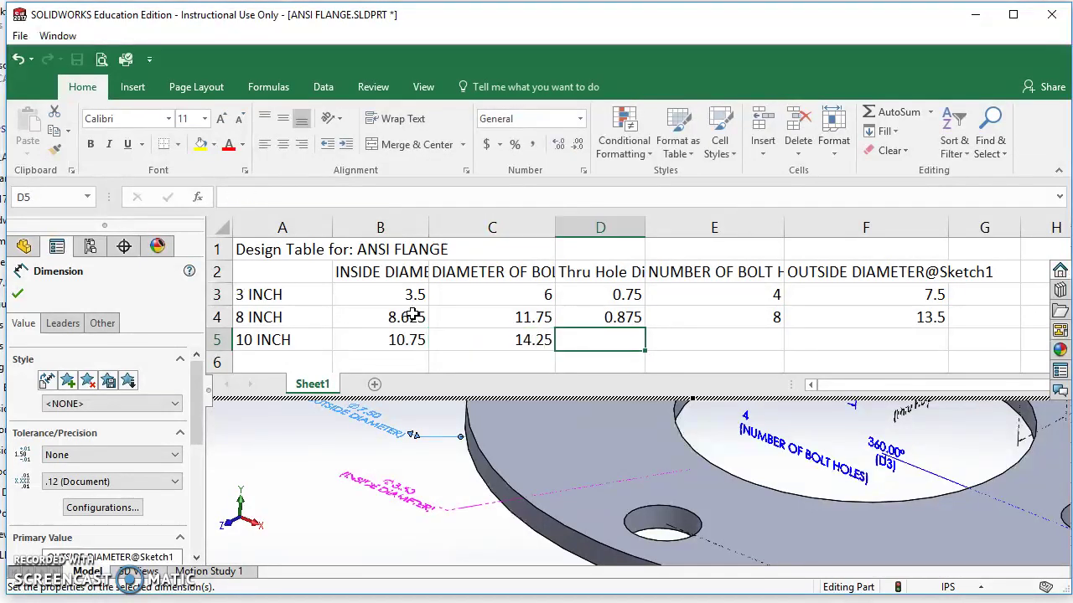
pyautogui.write('1')
pyautogui.press('Tab')
pyautogui.write('12')
pyautogui.press('Tab')
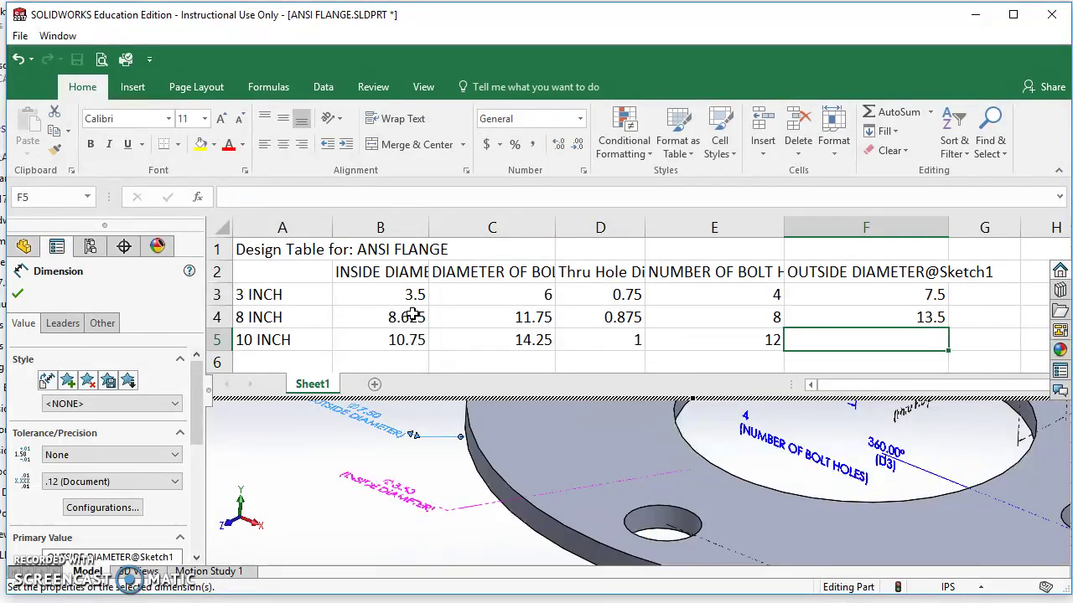
pyautogui.write('16')
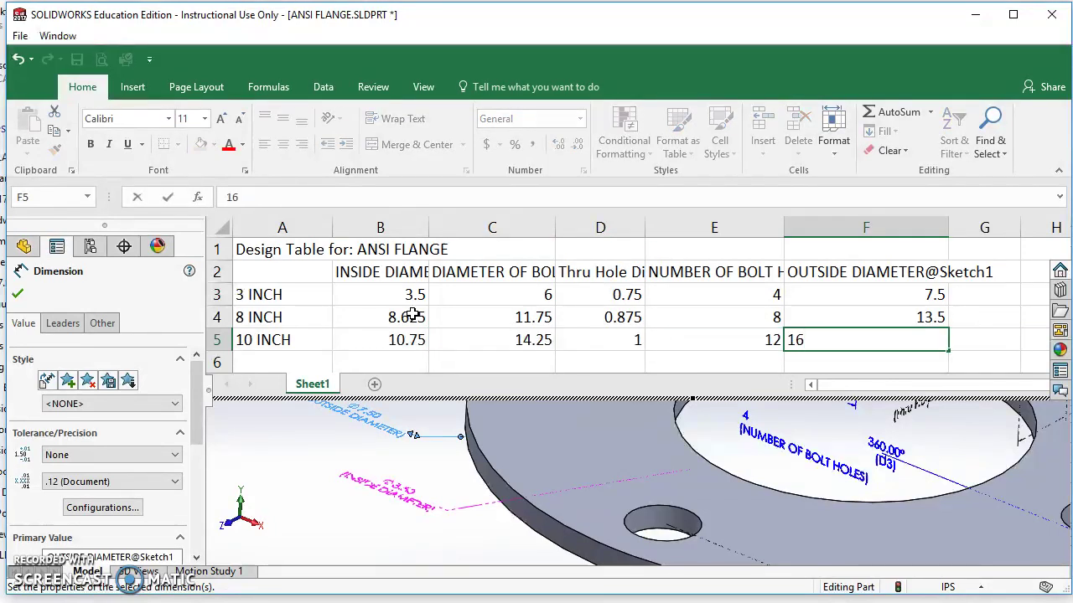
pyautogui.press('Return')
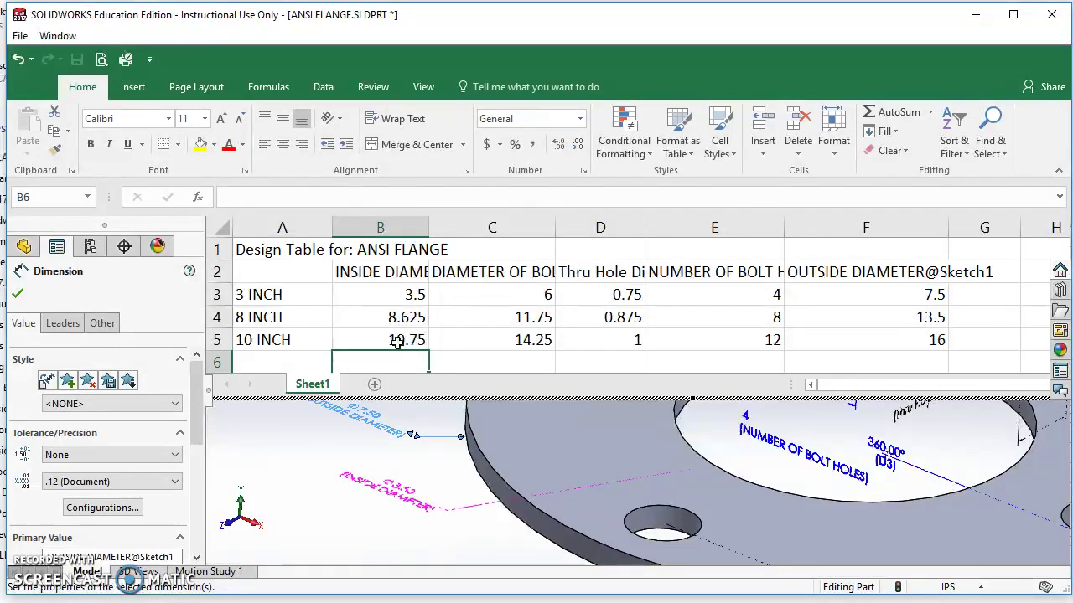
# Close the design table to generate its configurations and delete the unused First Instance configuration
pyautogui.click(281, 450)
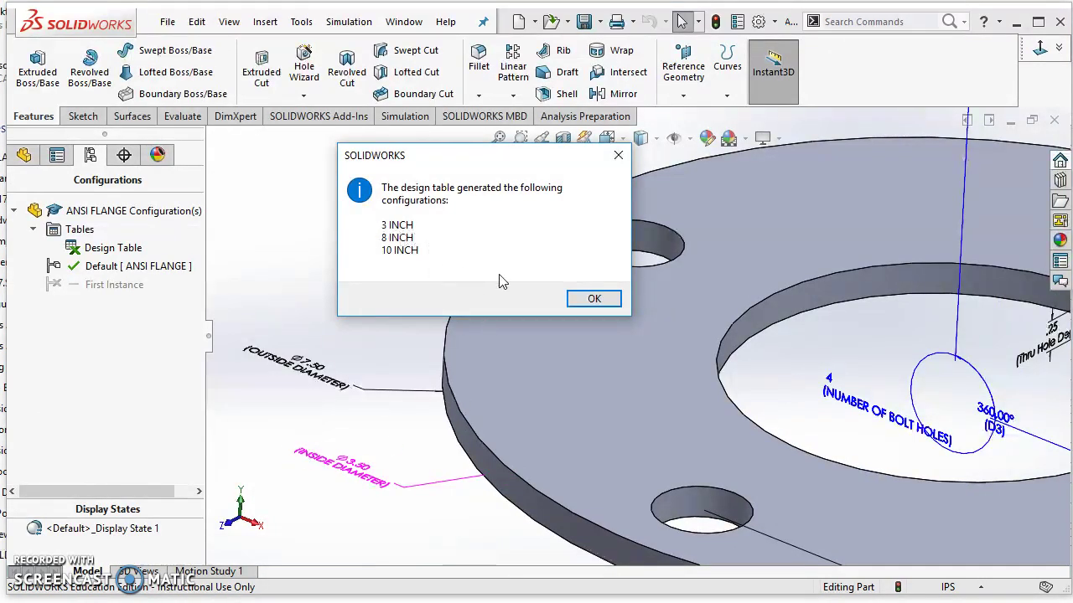
pyautogui.click(586, 301)
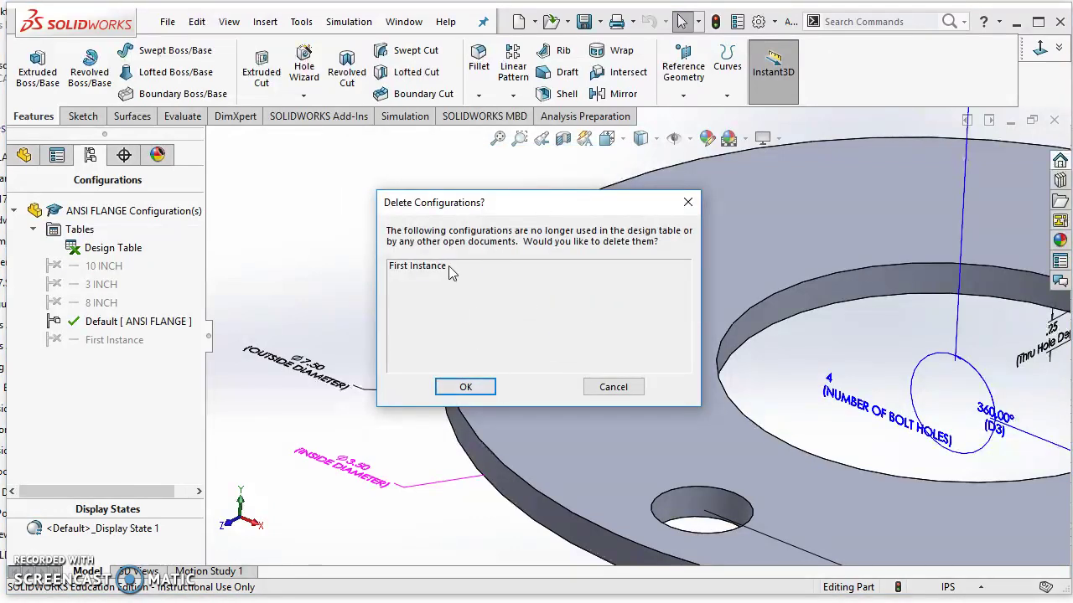
pyautogui.click(465, 387)
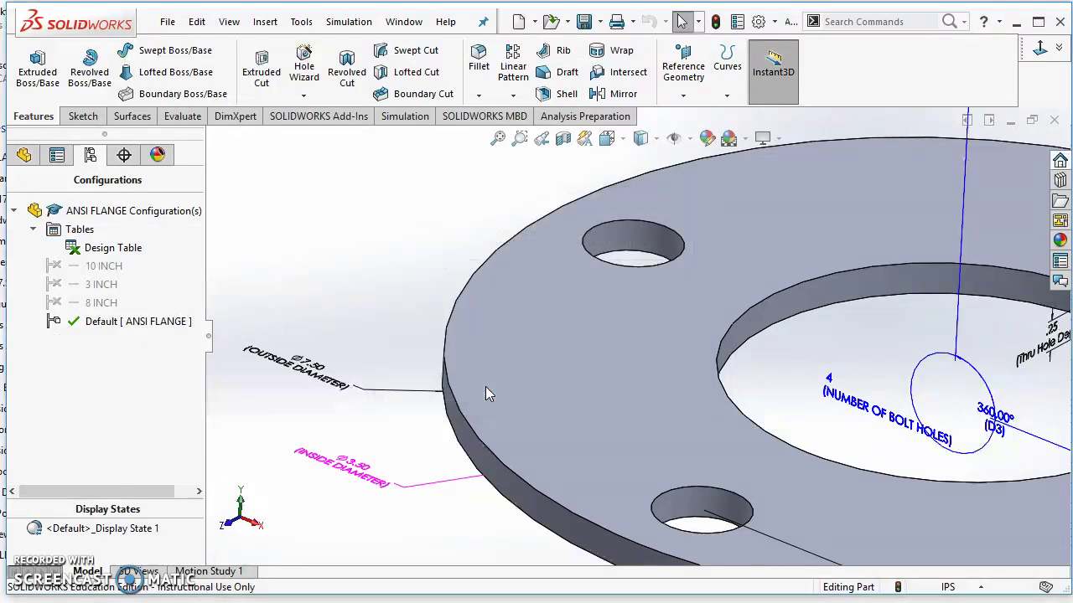
# Activate the 3 INCH, 8 INCH and 10 INCH configurations in turn to check each flange size
pyautogui.press('f')
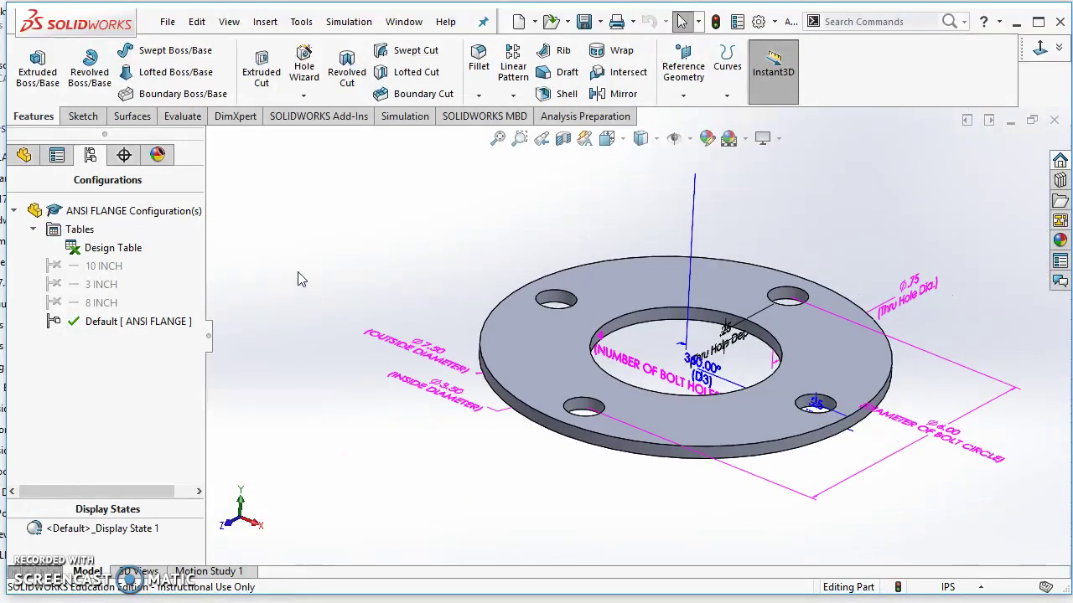
pyautogui.doubleClick(52, 289)
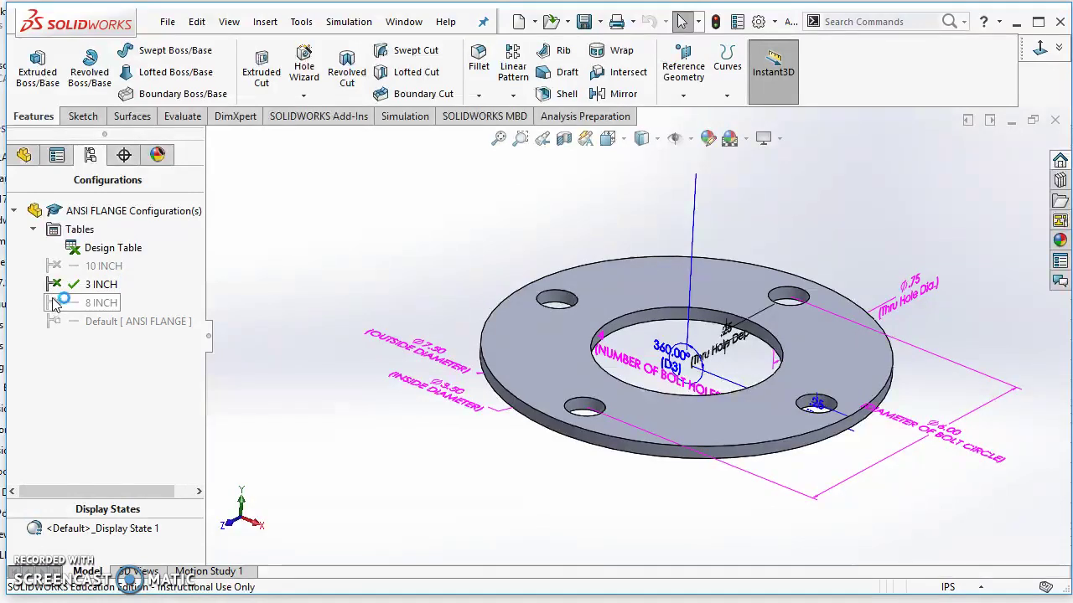
pyautogui.doubleClick(52, 304)
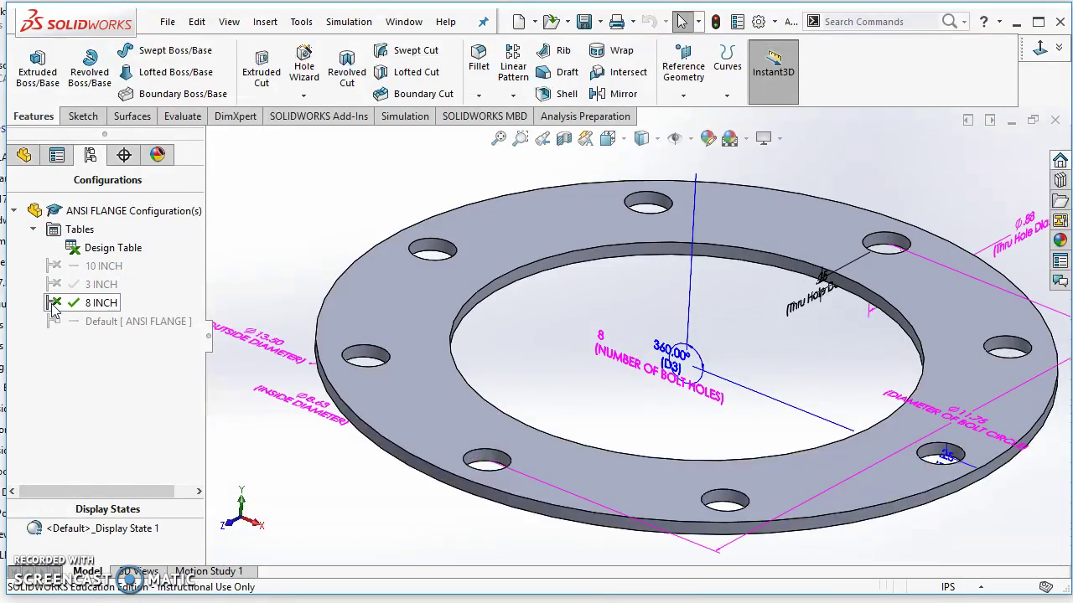
pyautogui.doubleClick(54, 266)
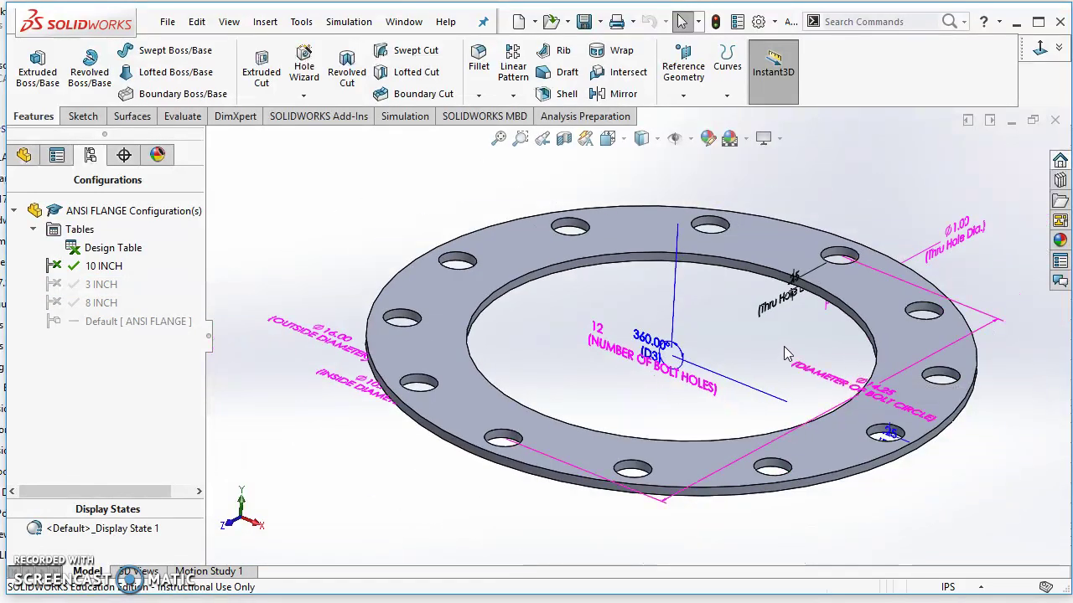
# Turn off the display of feature dimensions on the flange model
pyautogui.click(23, 155)
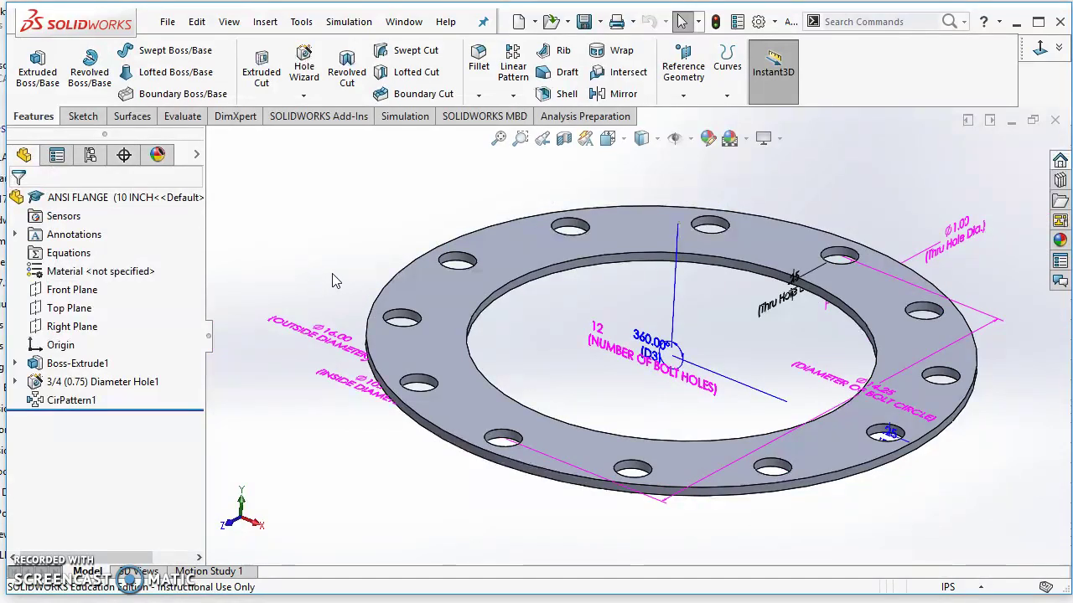
pyautogui.rightClick(68, 235)
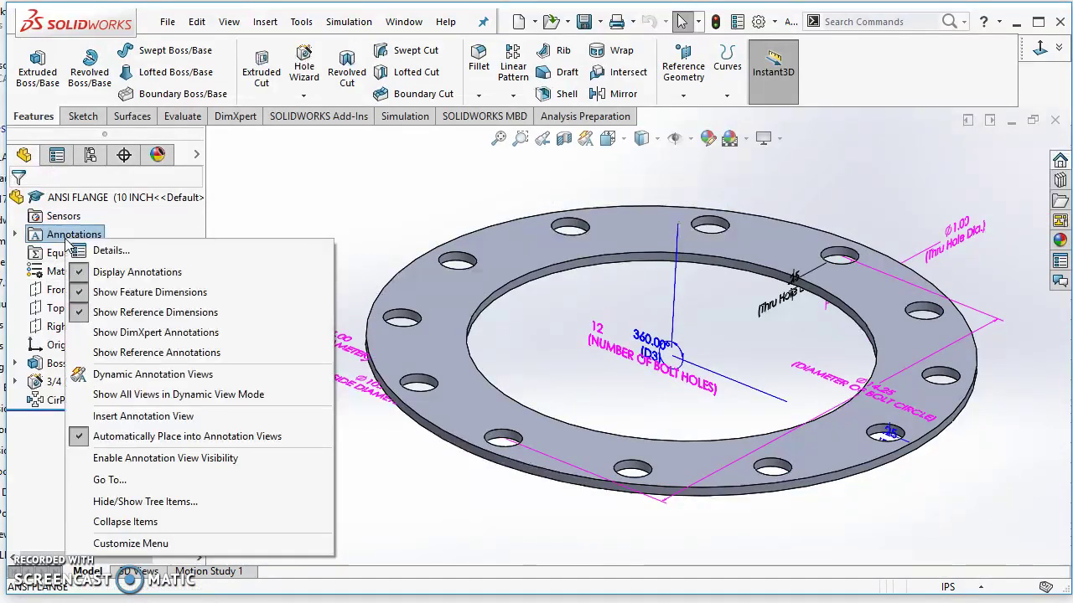
pyautogui.click(121, 296)
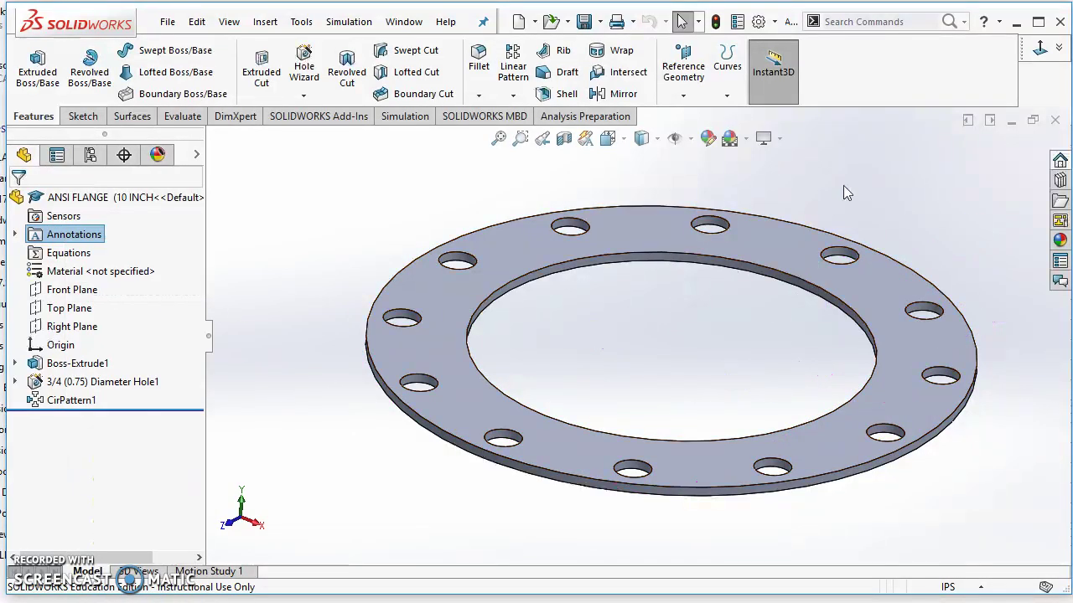
# Set the flange to the isometric view and make 3 INCH the active configuration
pyautogui.click(1039, 48)
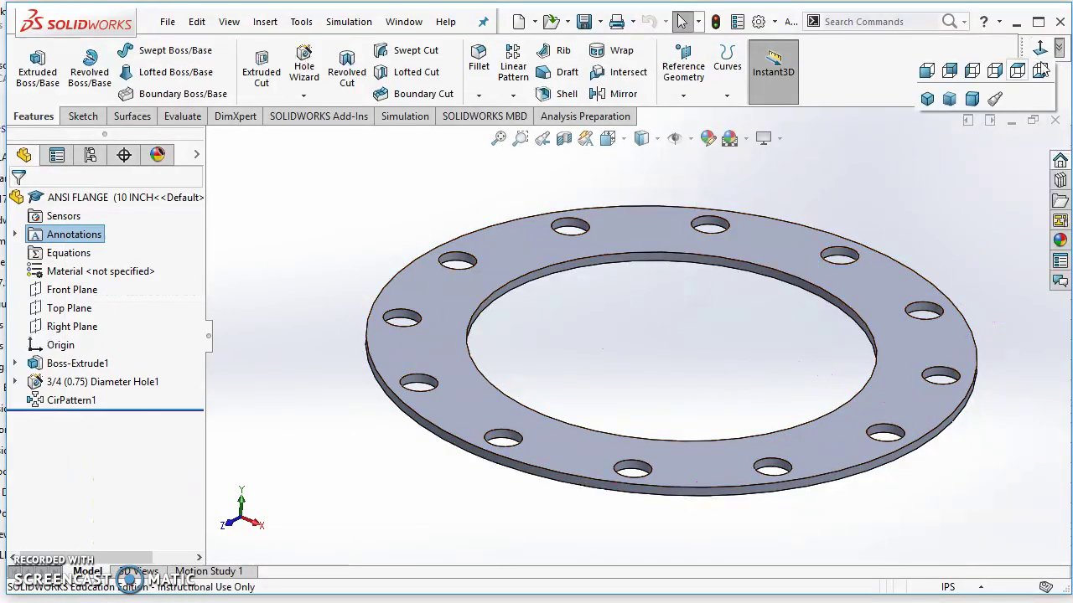
pyautogui.click(927, 99)
pyautogui.click(90, 154)
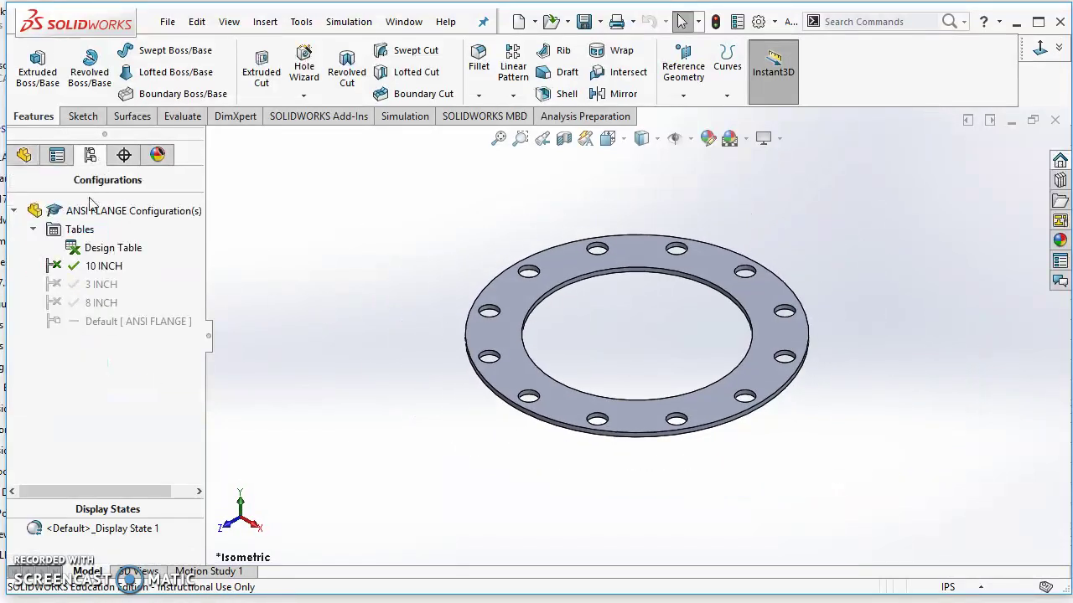
pyautogui.doubleClick(54, 287)
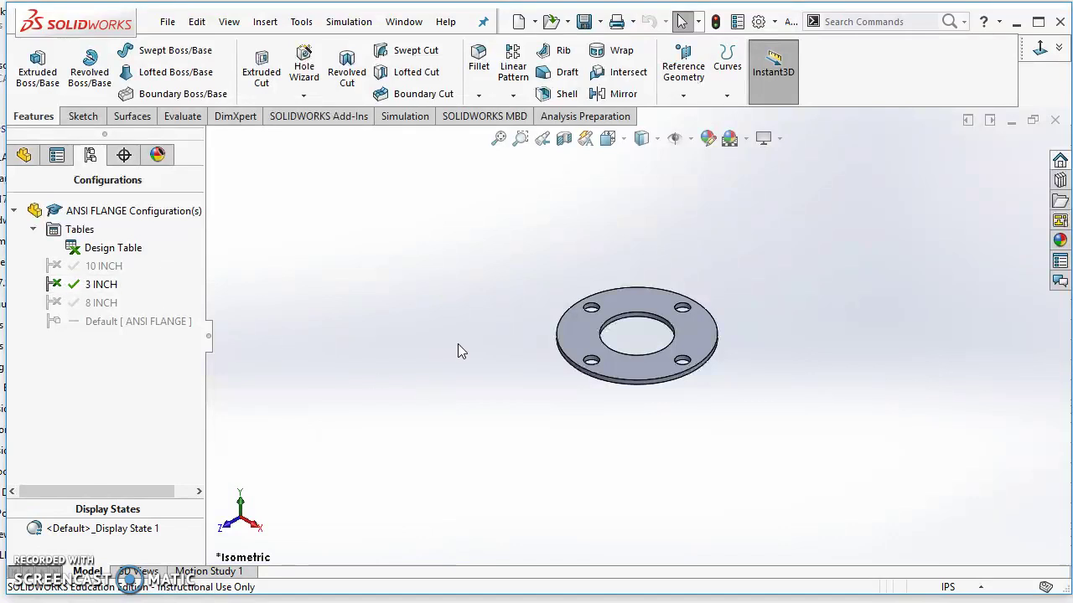
pyautogui.scroll(-3, 456, 343)
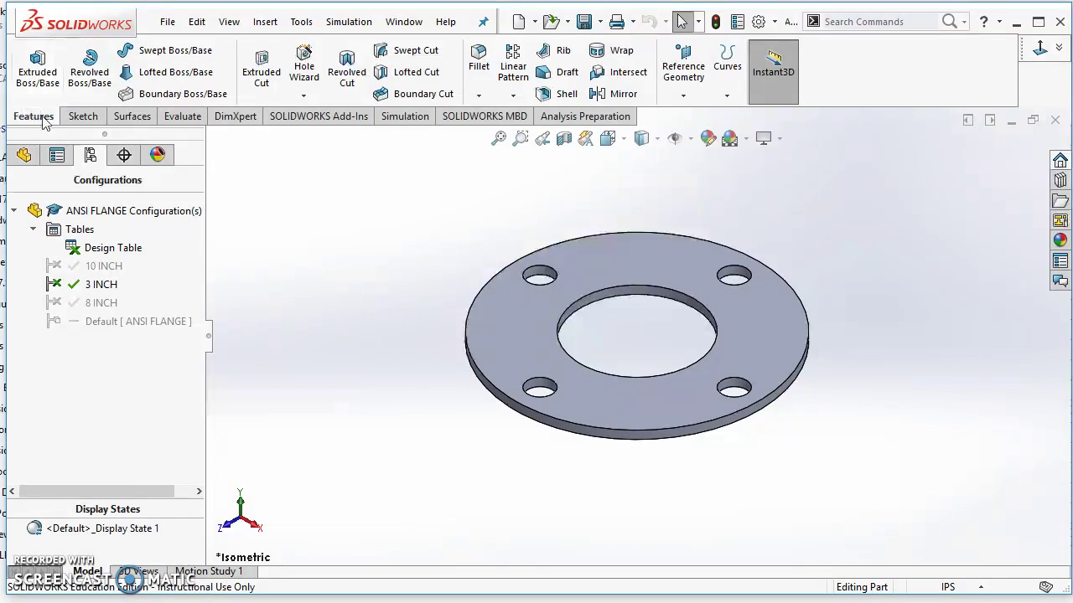
pyautogui.rightClick(95, 250)
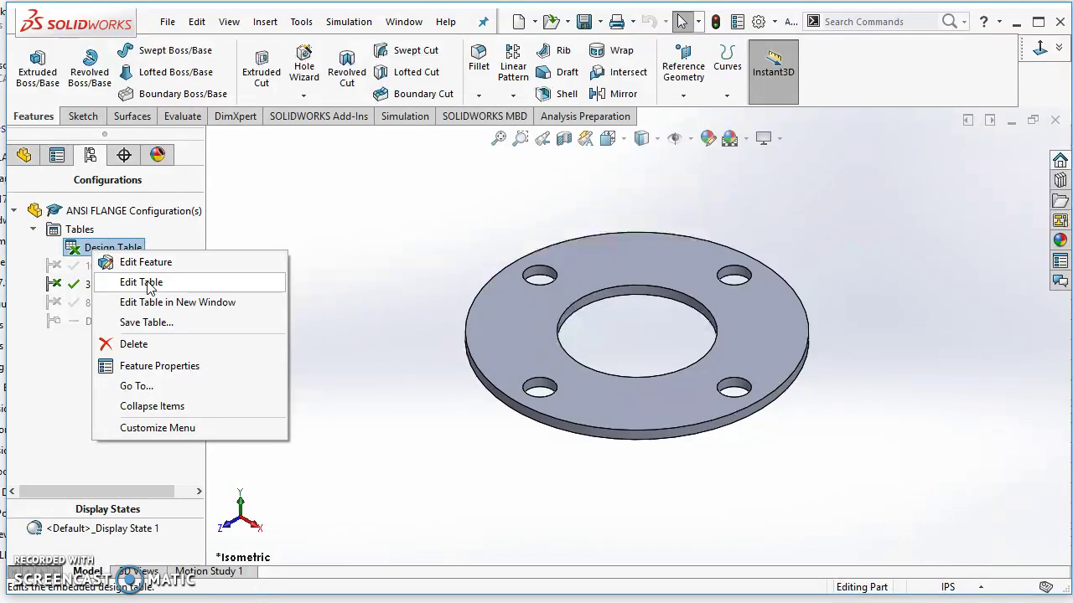
pyautogui.click(388, 231)
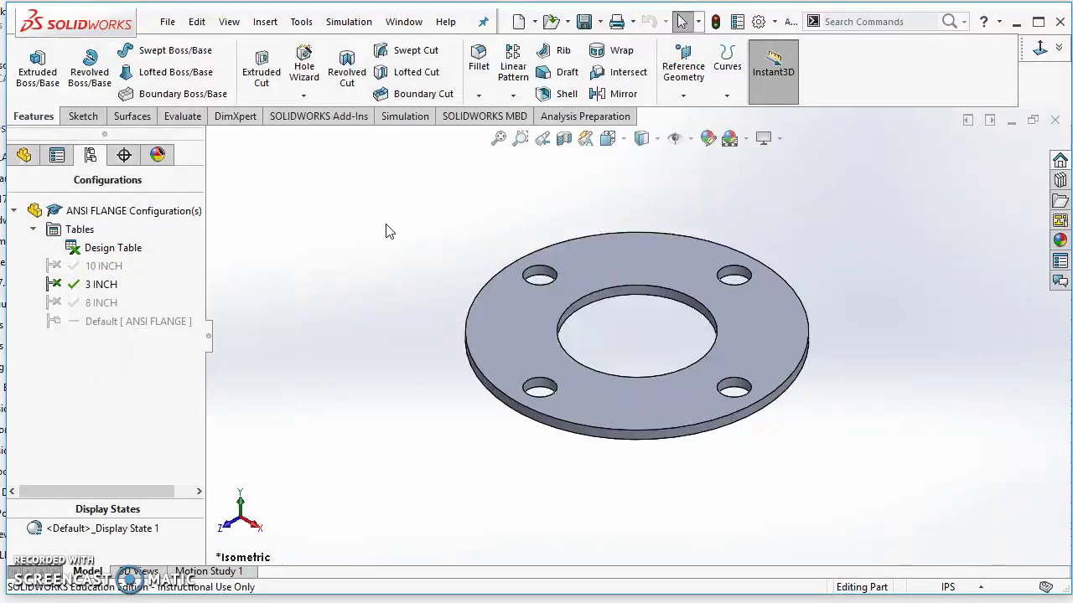